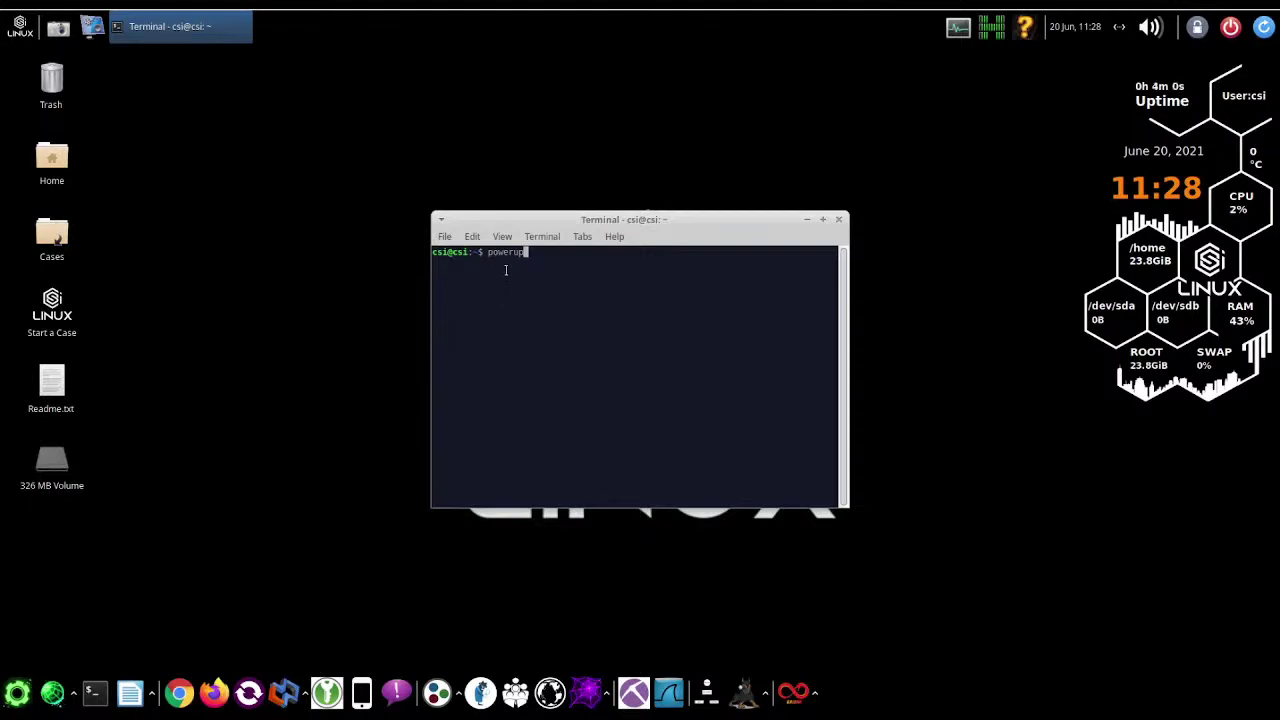
# Step: Close the open terminal and launch htop from the panel to view live CPU, memory and processes
pyautogui.click(838, 219)
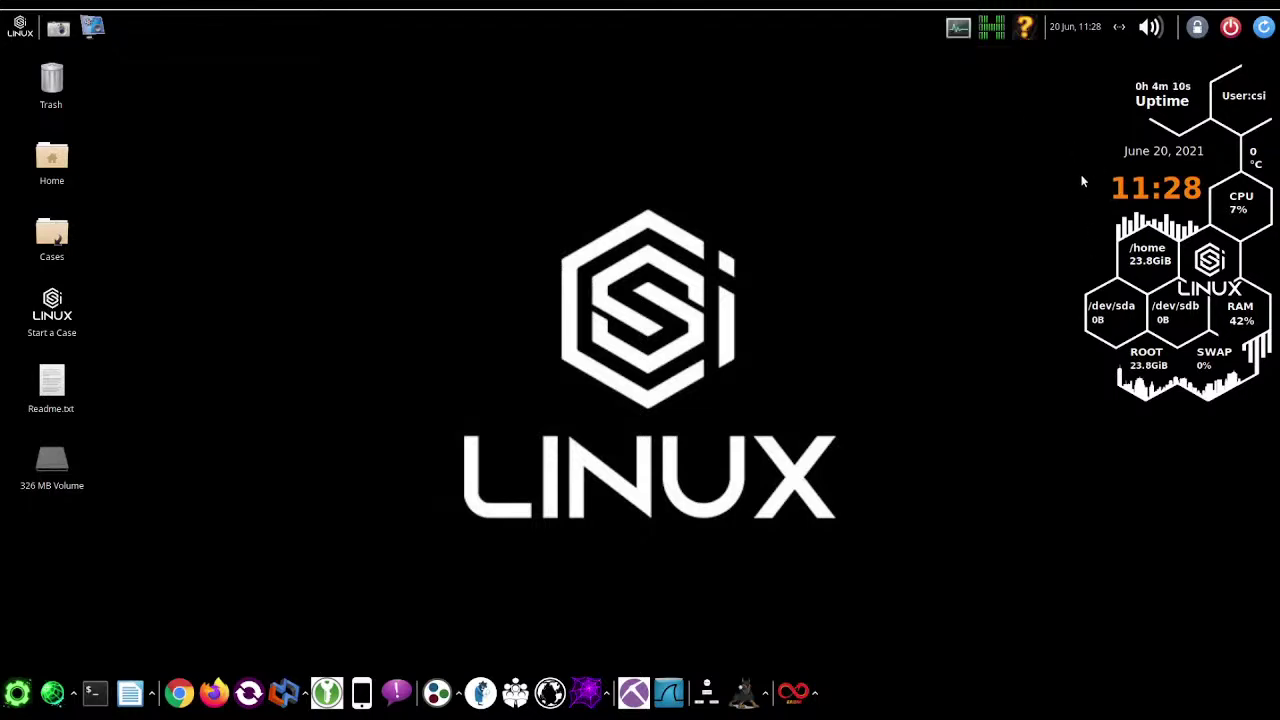
pyautogui.click(993, 28)
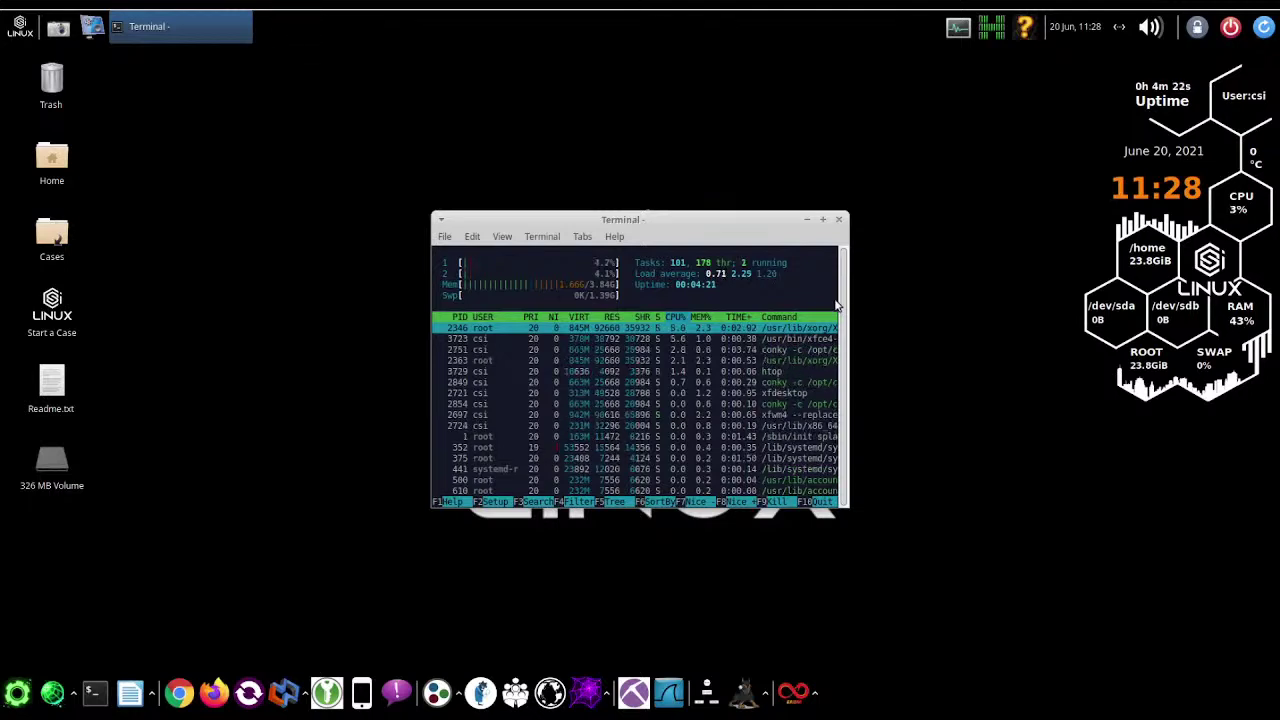
# Step: Close htop, show the machine's surface-web and Tor external IP addresses, then close that terminal
pyautogui.click(838, 219)
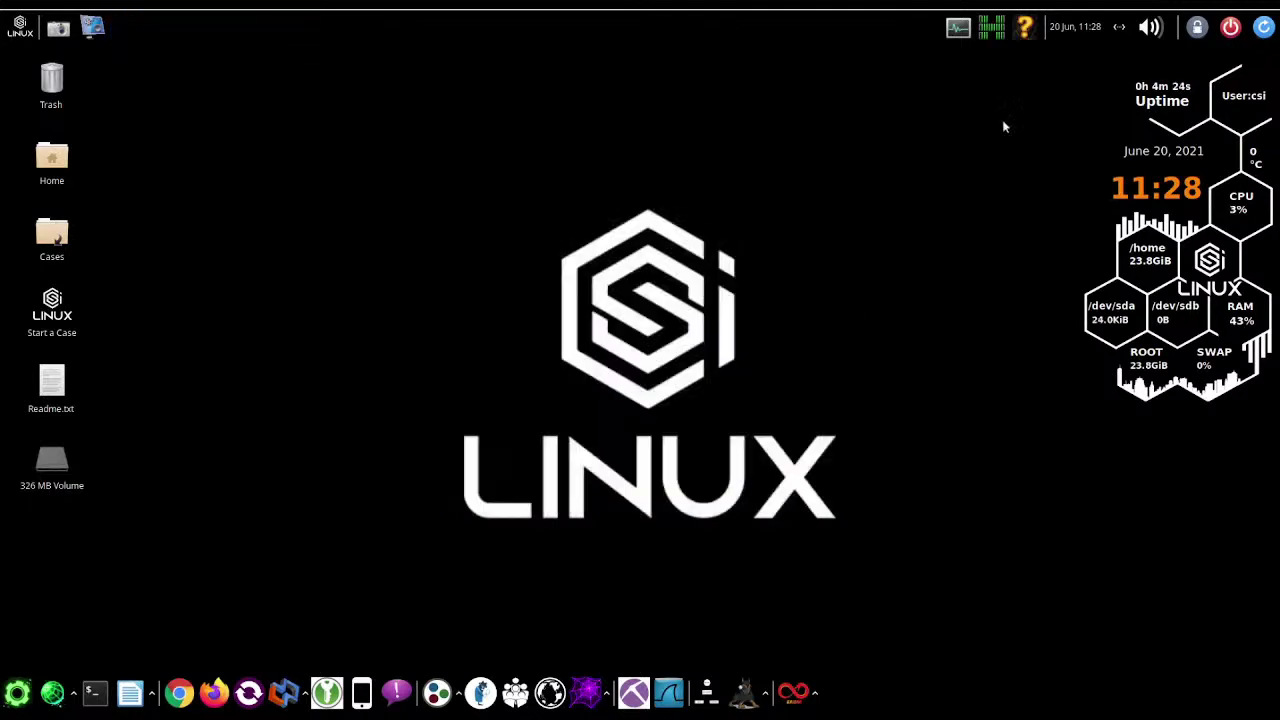
pyautogui.click(1024, 38)
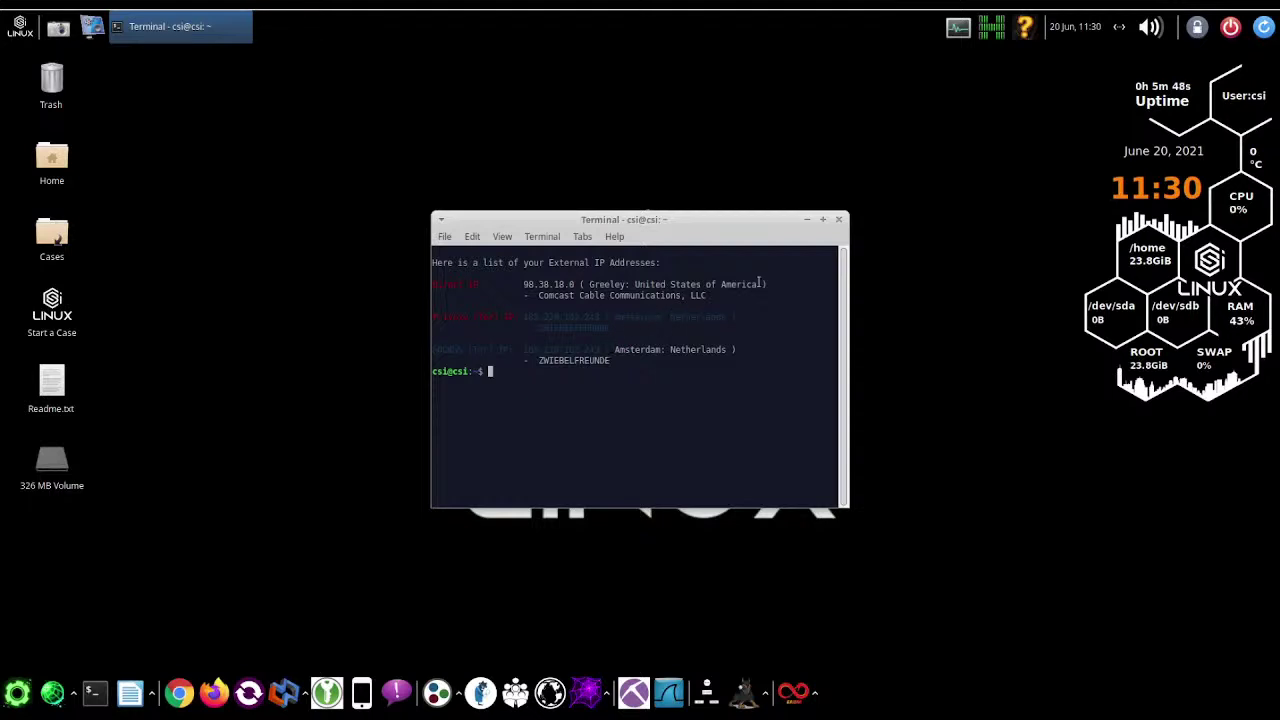
pyautogui.click(838, 219)
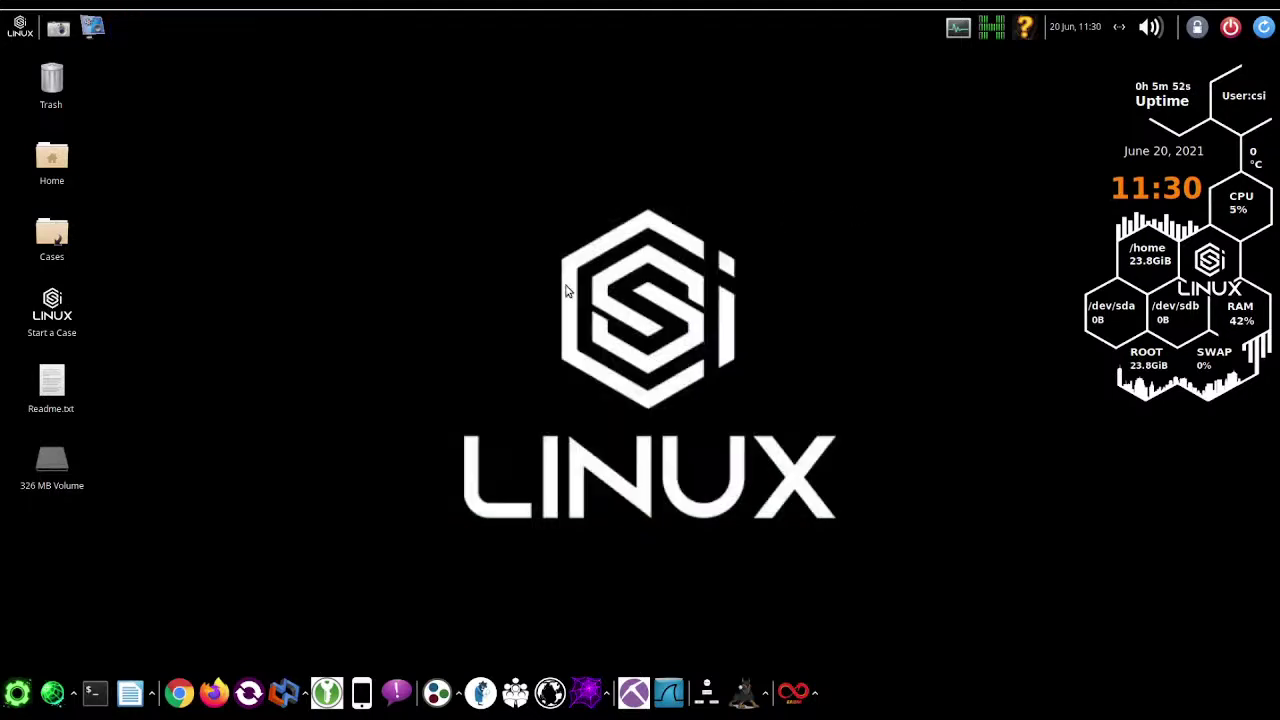
# Step: Open the CSI Linux applications menu and show Encryption's dictionary builders Cewl and CUPP
pyautogui.click(20, 697)
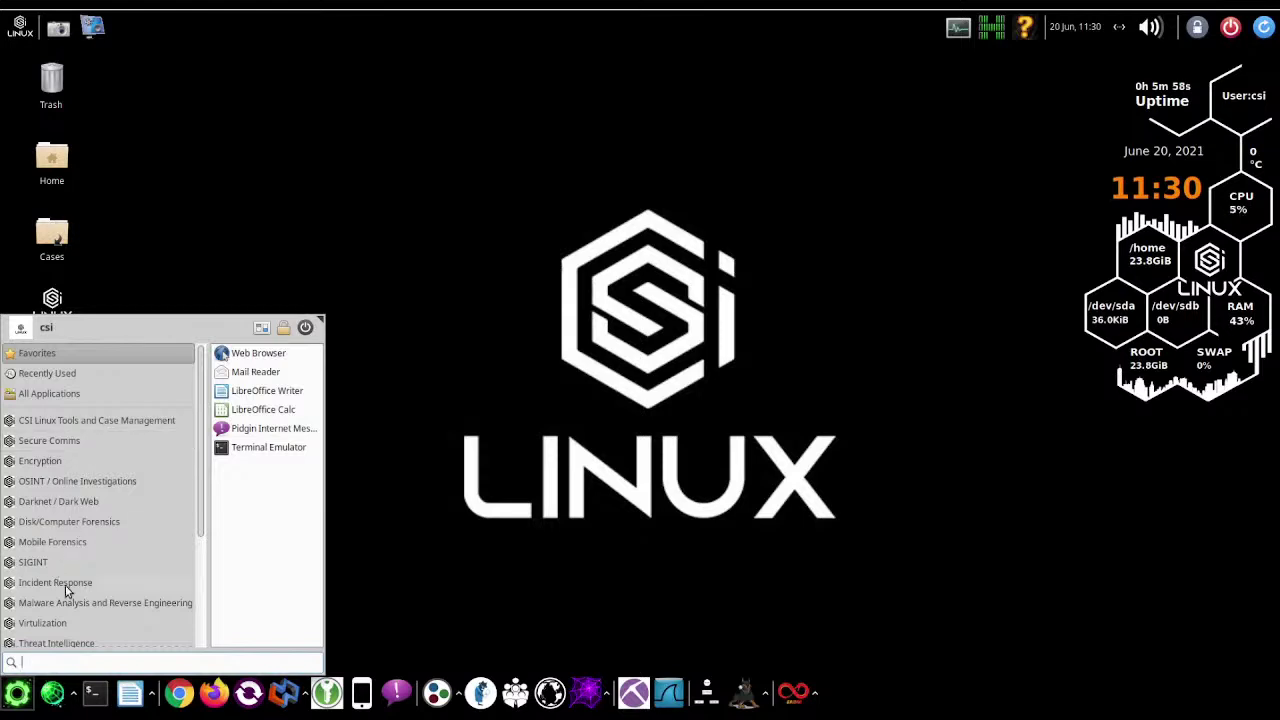
pyautogui.click(128, 192)
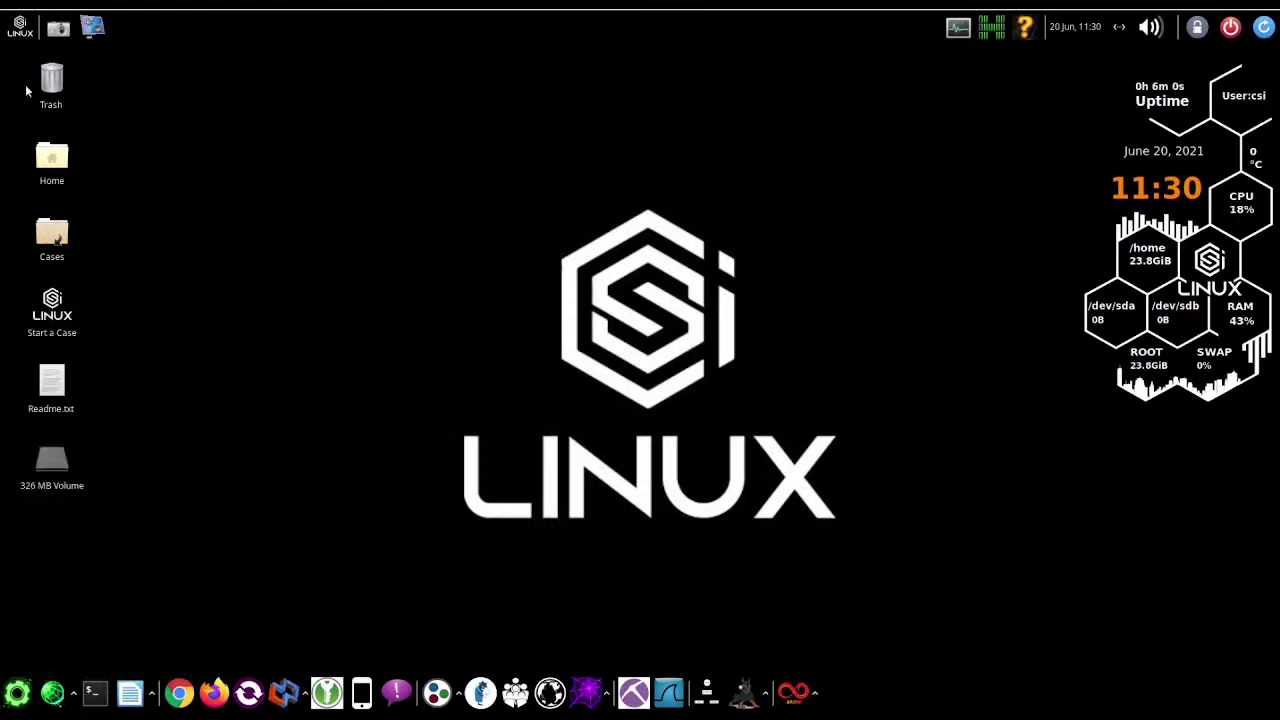
pyautogui.click(22, 28)
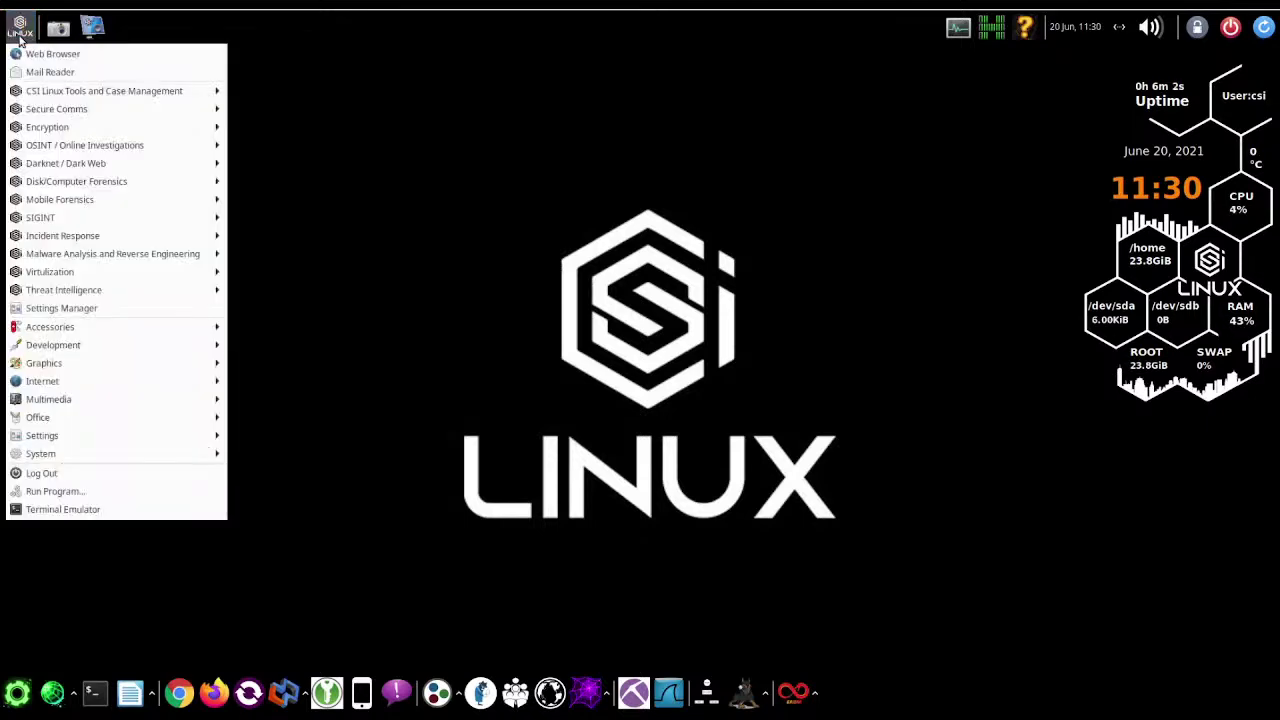
pyautogui.moveTo(72, 94)
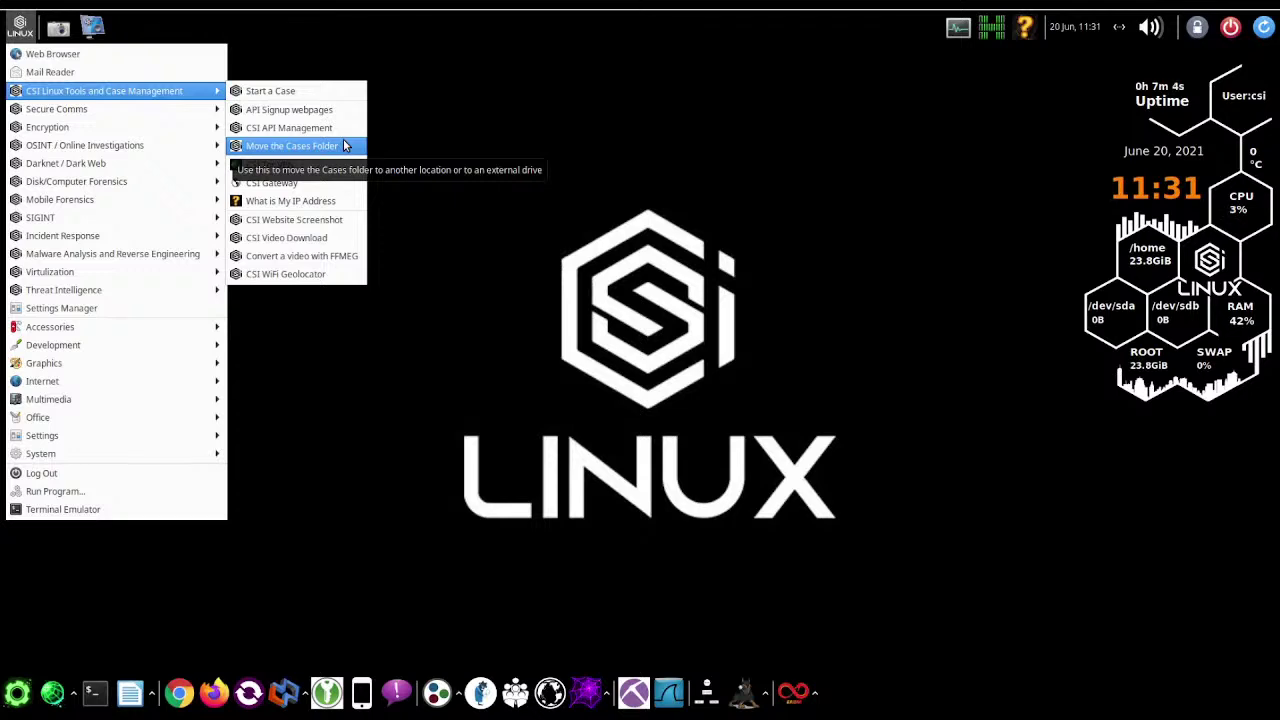
pyautogui.moveTo(86, 118)
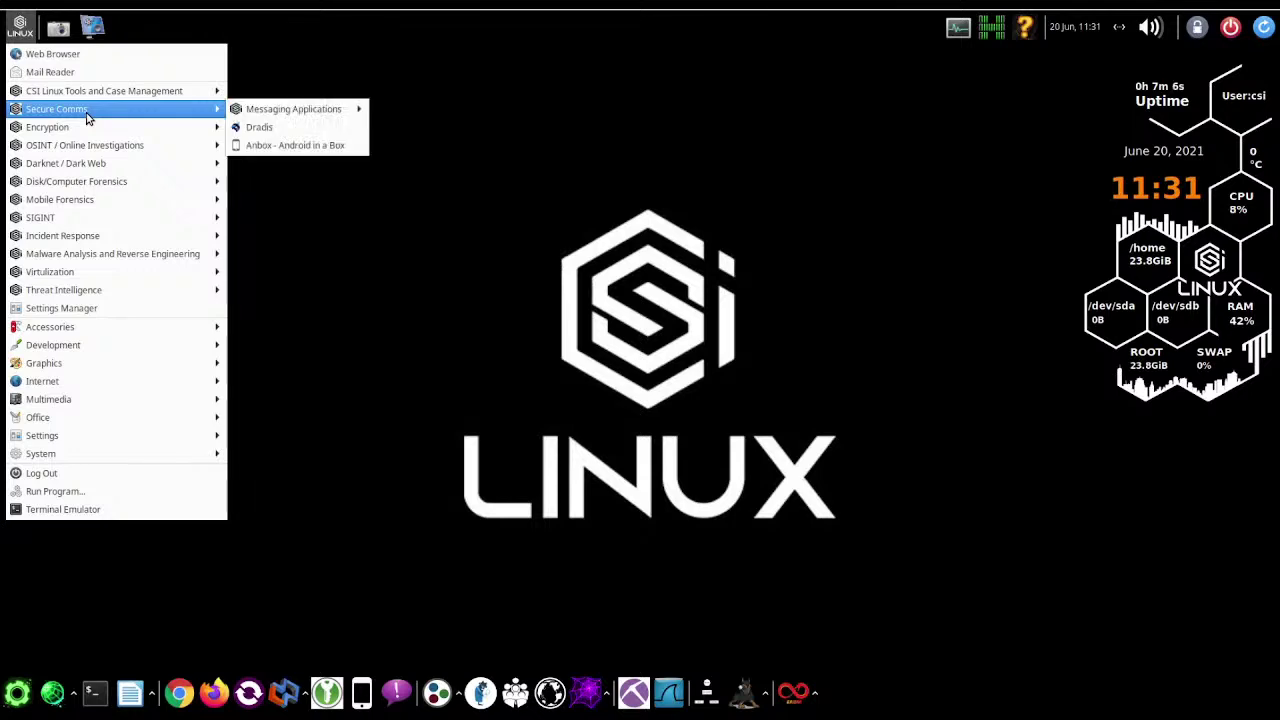
pyautogui.moveTo(289, 114)
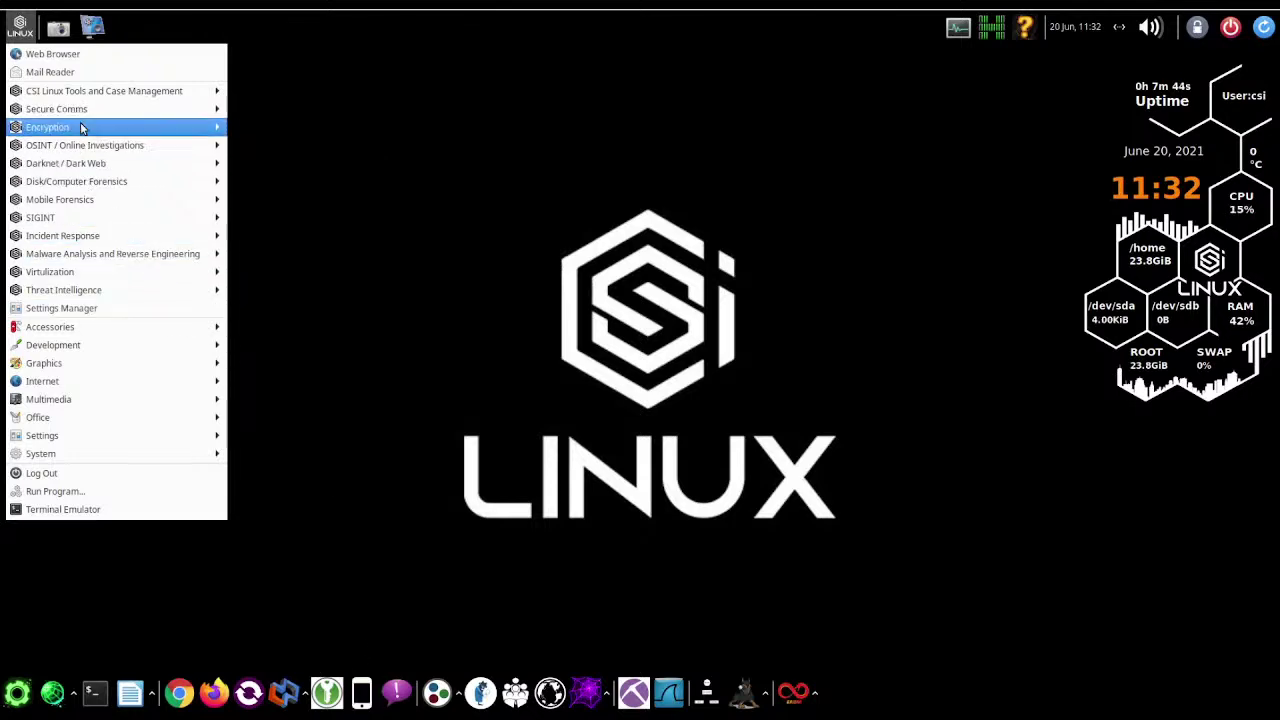
# Step: Browse Encryption Tools, Password Dictionary Builders, Steganography and Ciphey, then show OSINT / Online Investigations
pyautogui.moveTo(86, 129)
pyautogui.moveTo(266, 134)
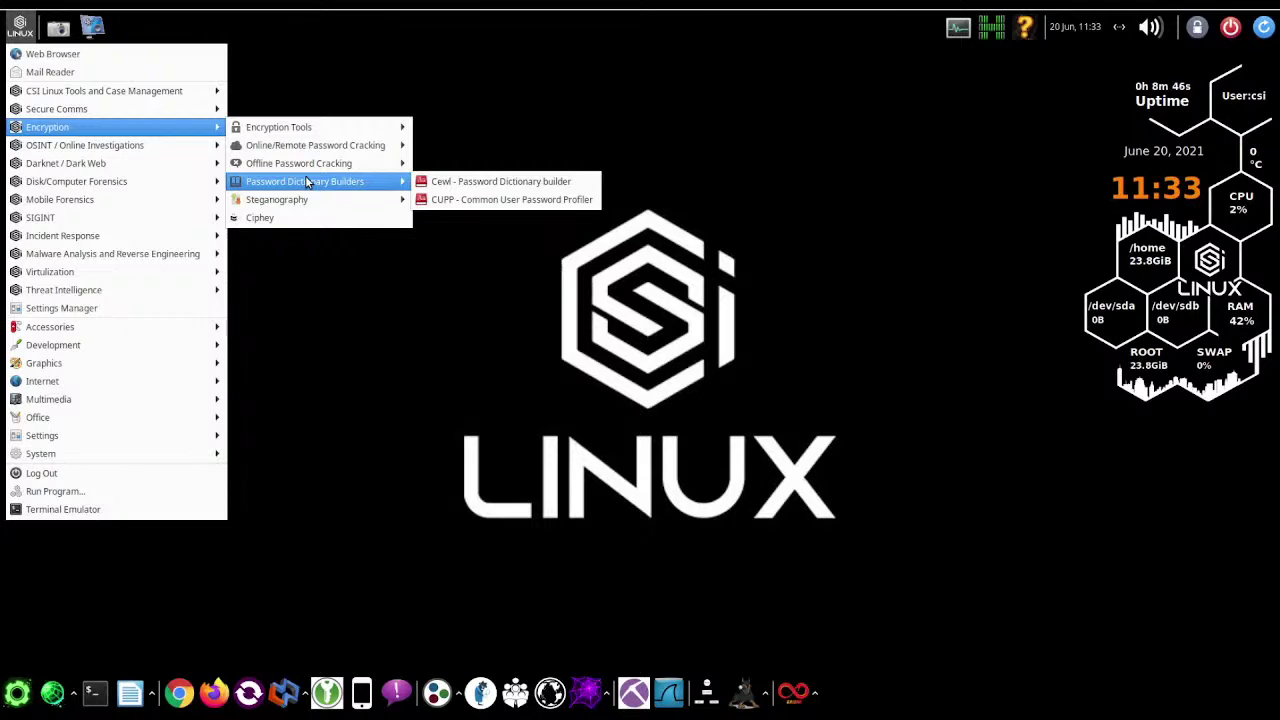
pyautogui.moveTo(305, 205)
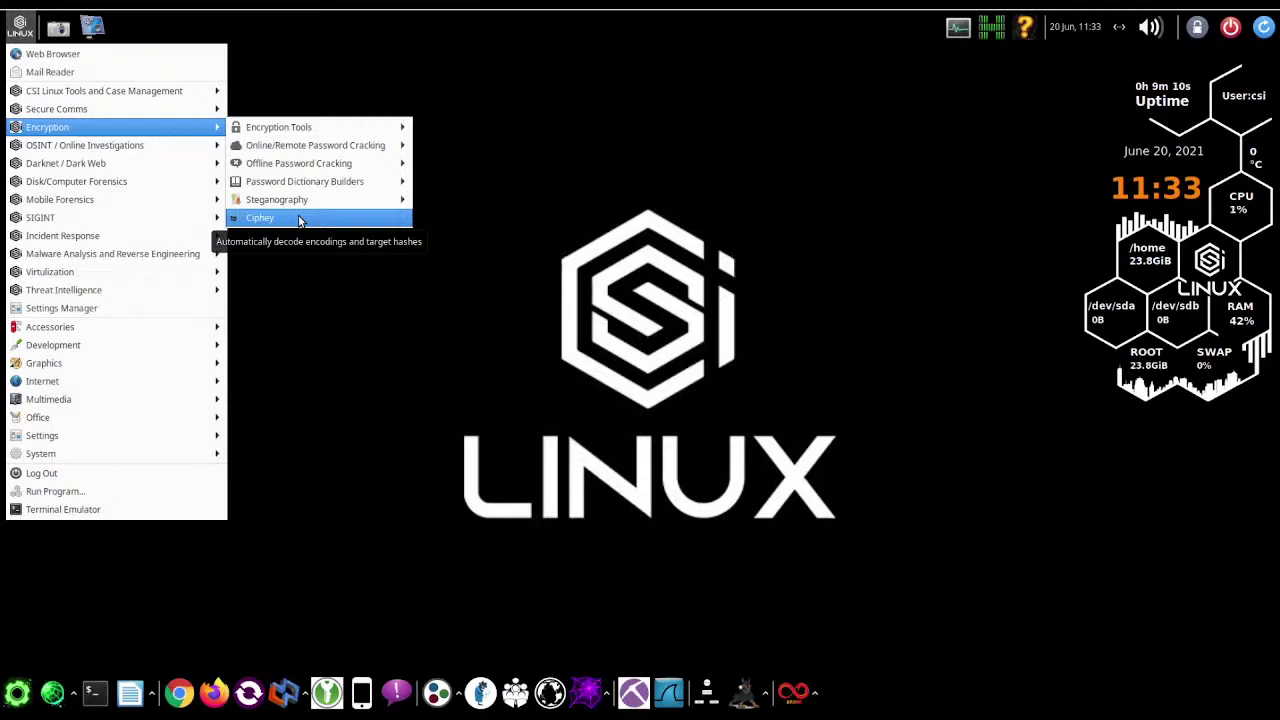
# Step: List the Domain OSINT/Recon tools, then show Email OSINT tools like Breach Checker, H8mail and pwnedOrNot
pyautogui.moveTo(130, 153)
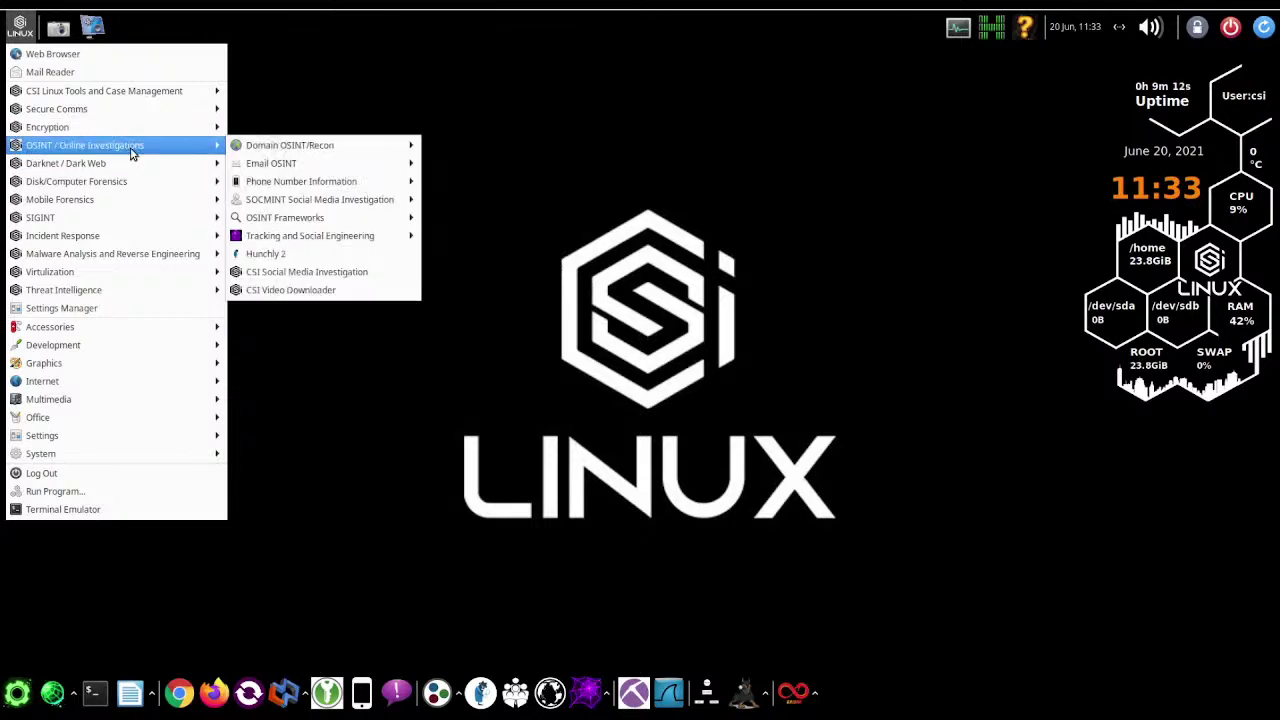
pyautogui.moveTo(290, 147)
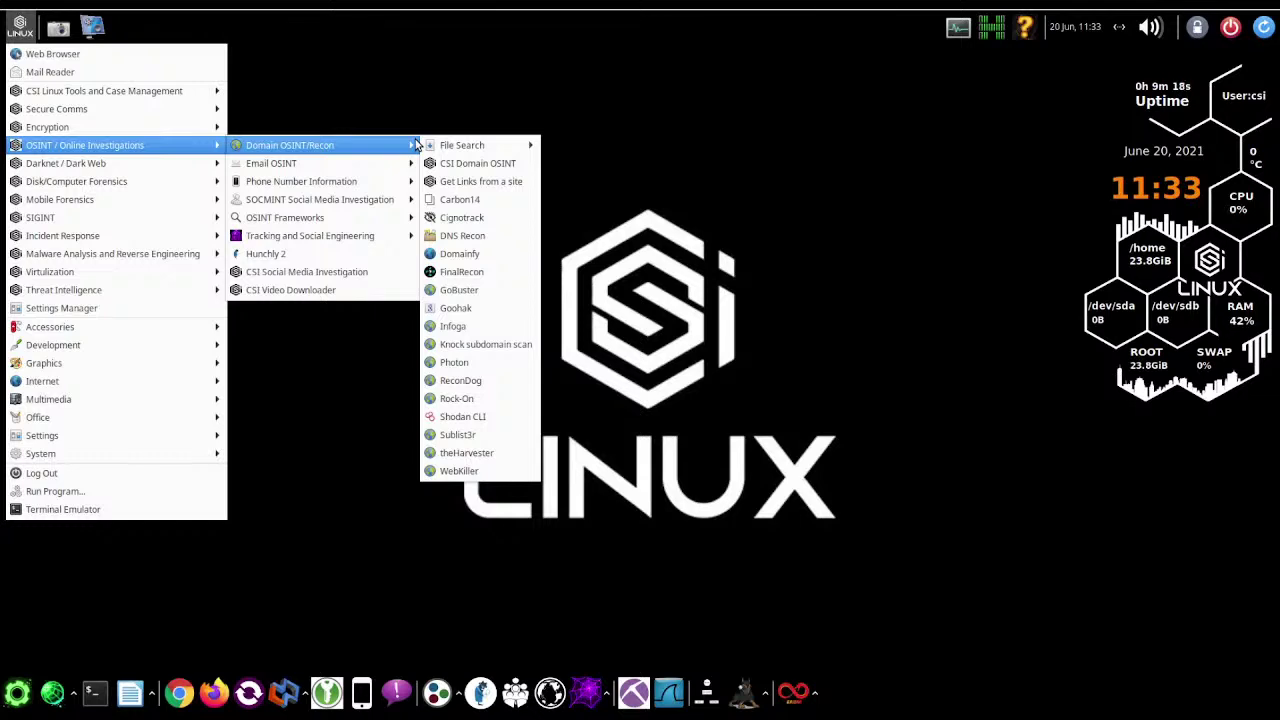
pyautogui.moveTo(462, 147)
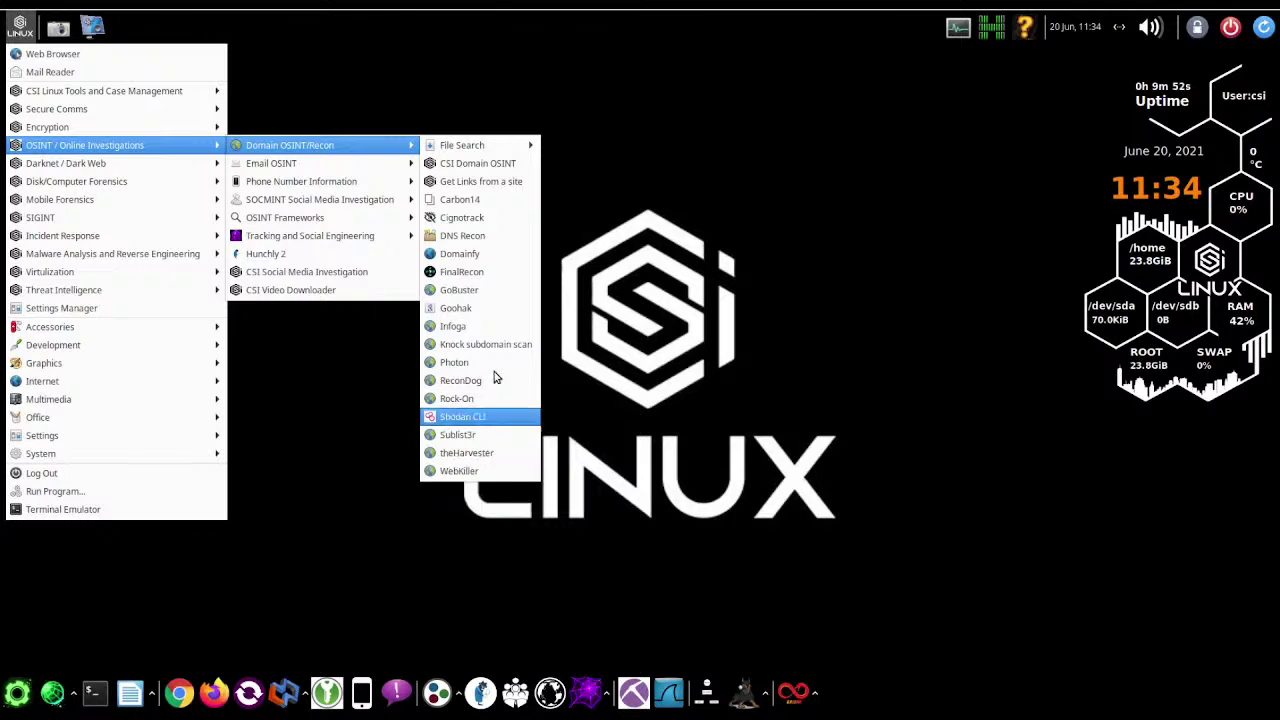
pyautogui.moveTo(315, 168)
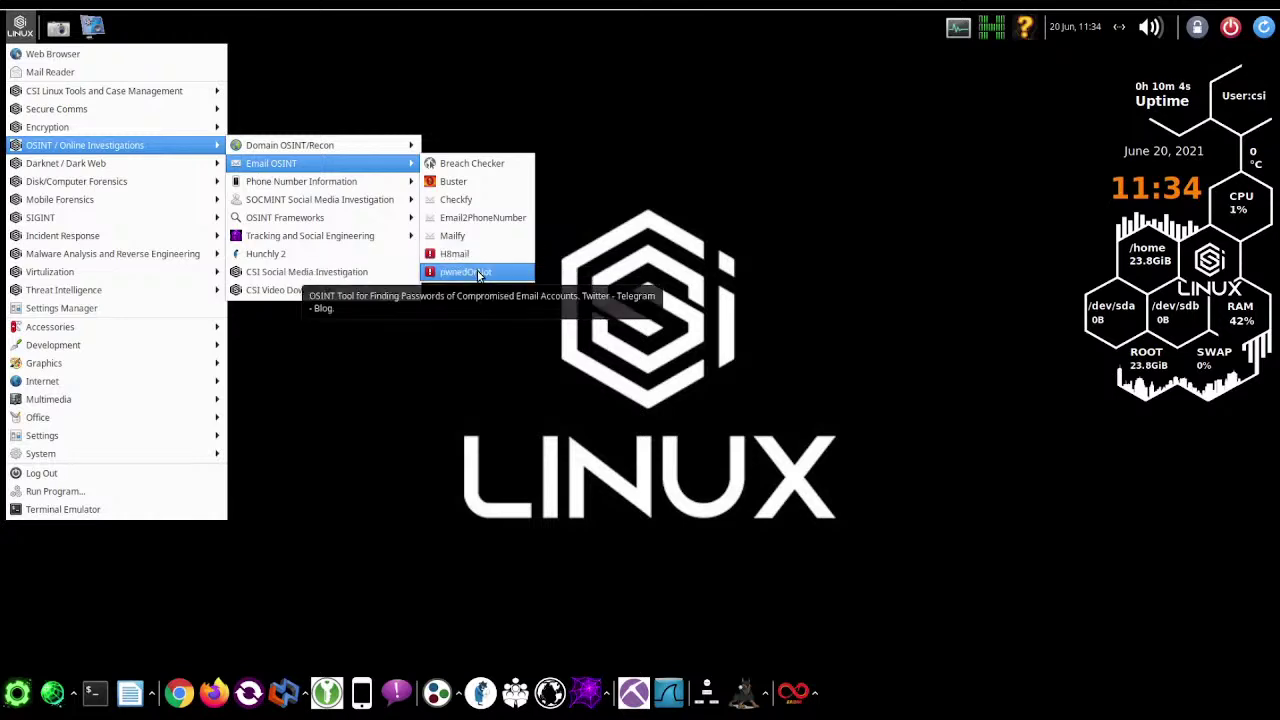
# Step: Show the SOCMINT tools such as Sherlock, OSINTGram and TWINT after checking Phone Number Information
pyautogui.moveTo(352, 185)
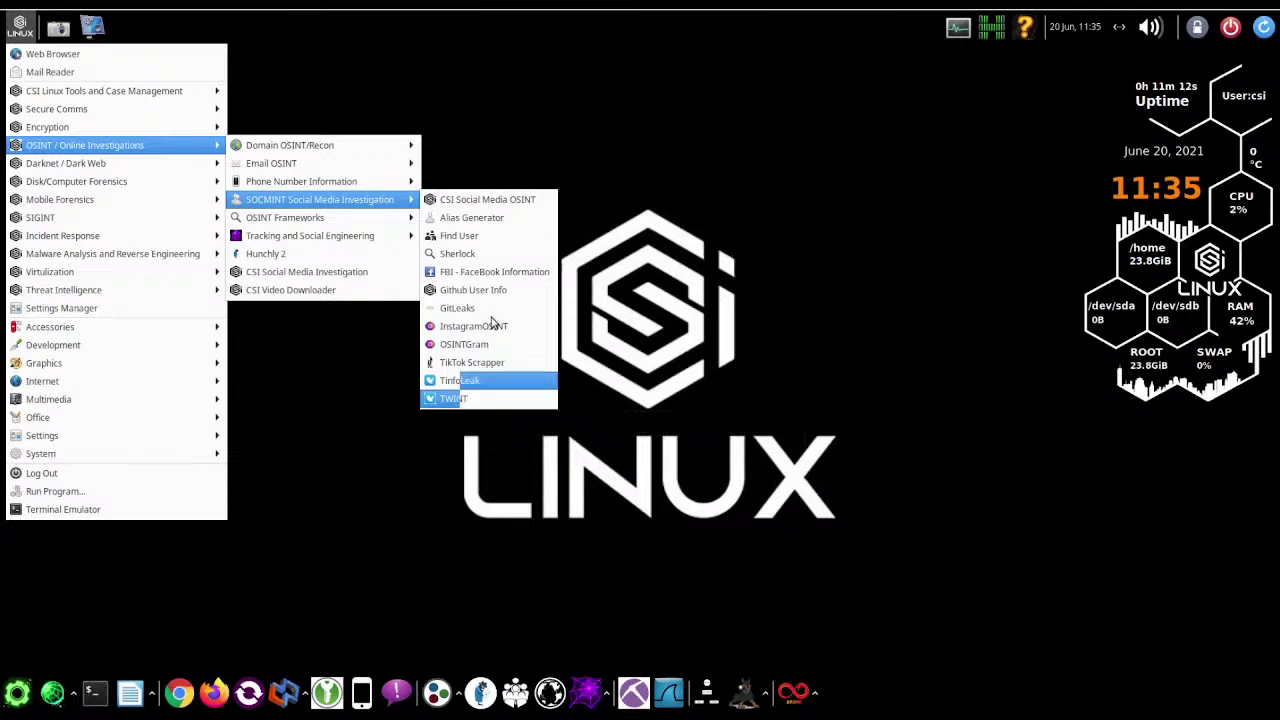
# Step: Show OSINT Frameworks, then Tracking and Social Engineering tools: CSI WiFi Geolocator, HiddenEye-Legacy, Storm-Breaker
pyautogui.moveTo(300, 221)
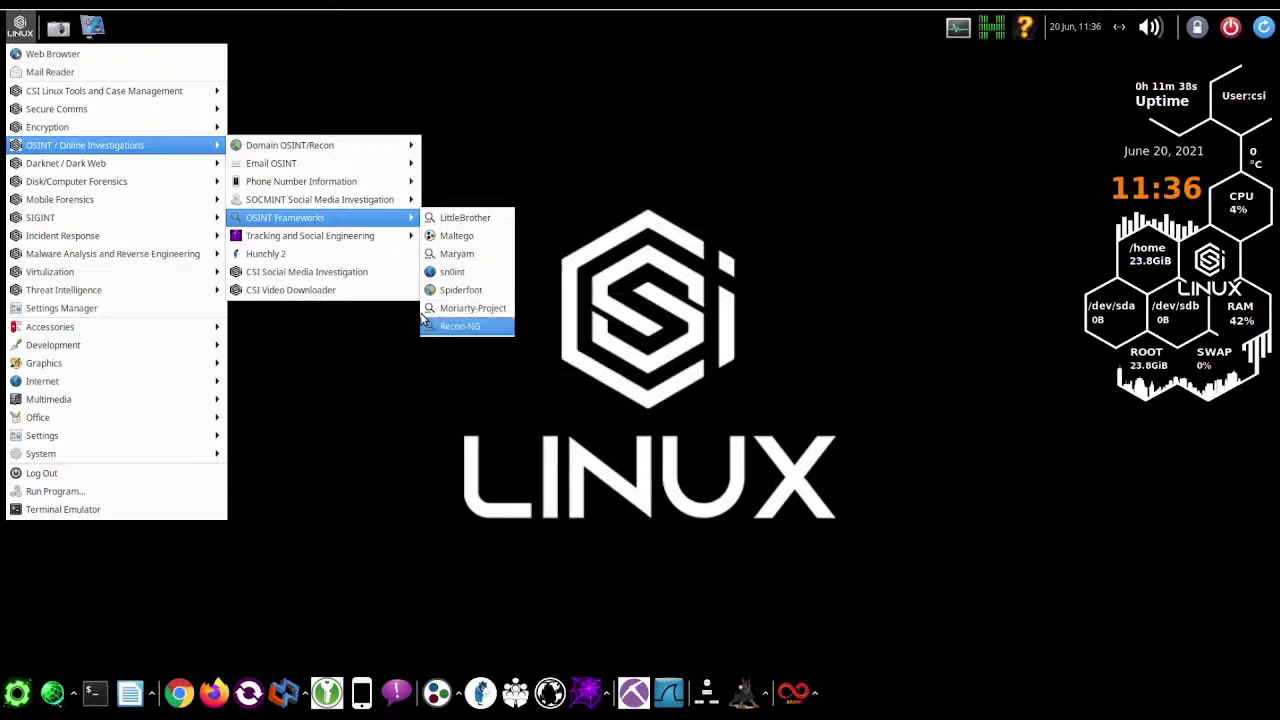
pyautogui.moveTo(348, 237)
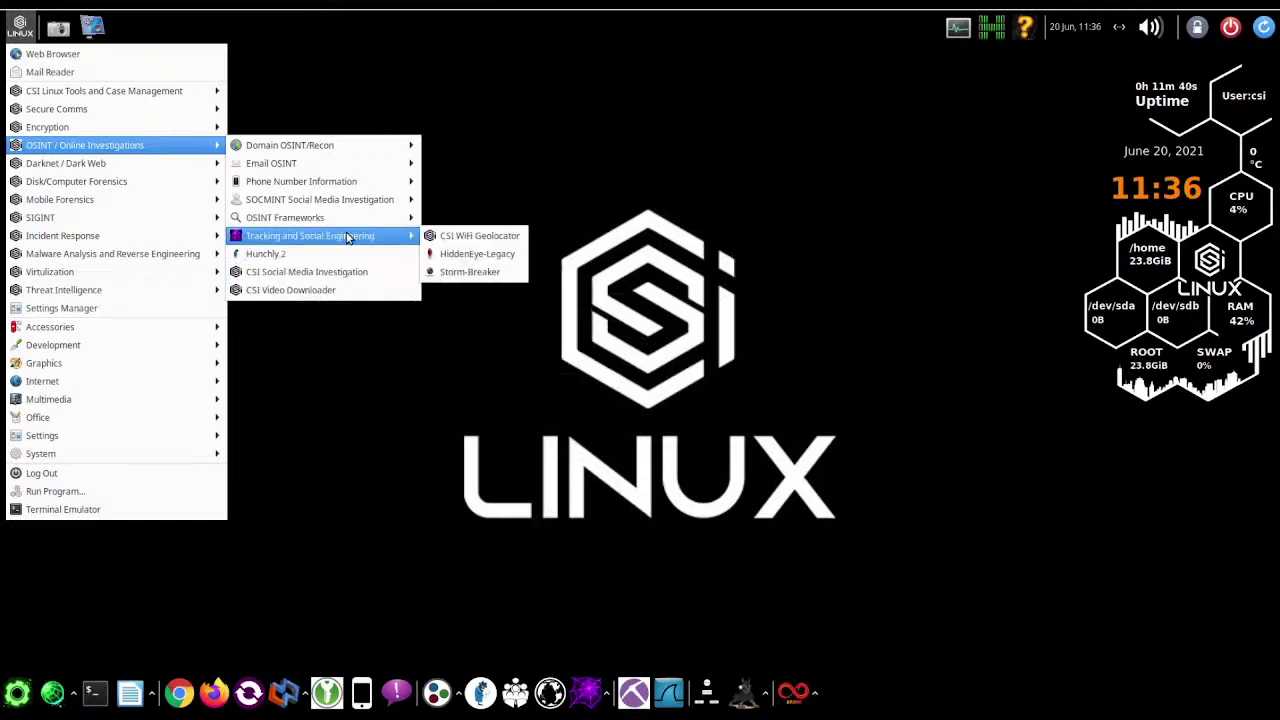
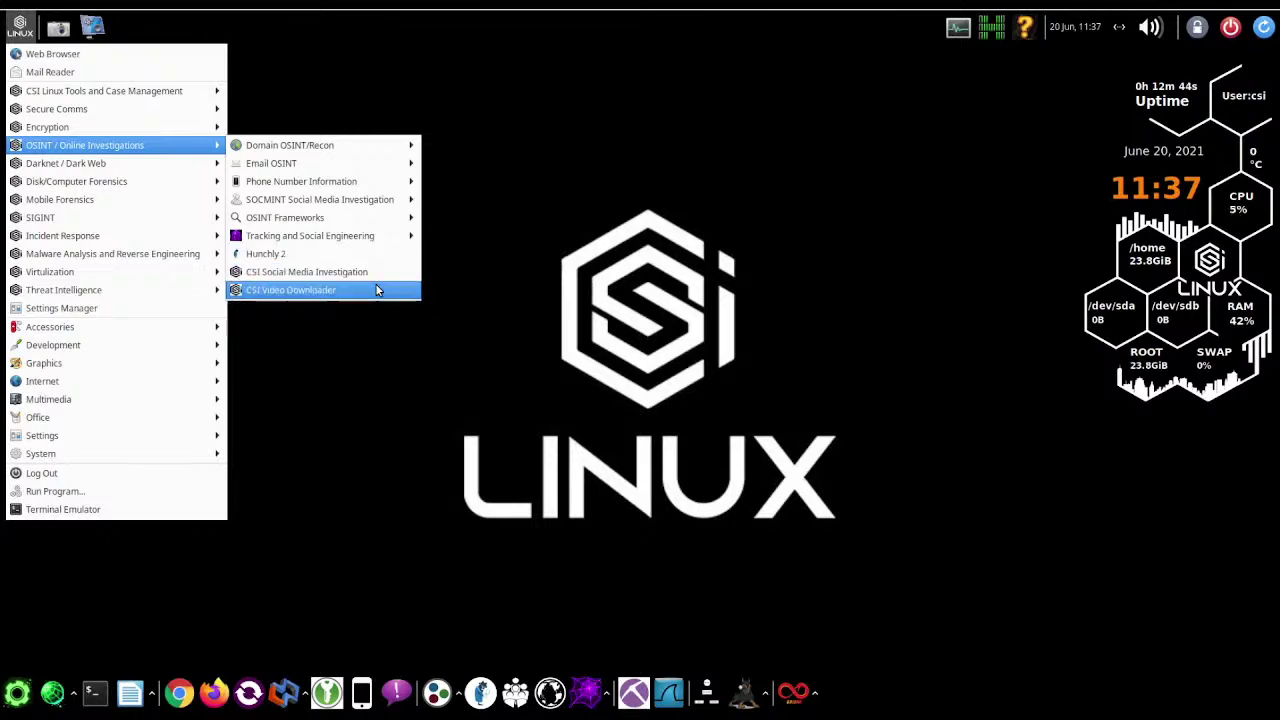
# Step: Open the Disk/Computer Forensics submenu to list tools like Autopsy and Bulk Extractor
pyautogui.moveTo(133, 166)
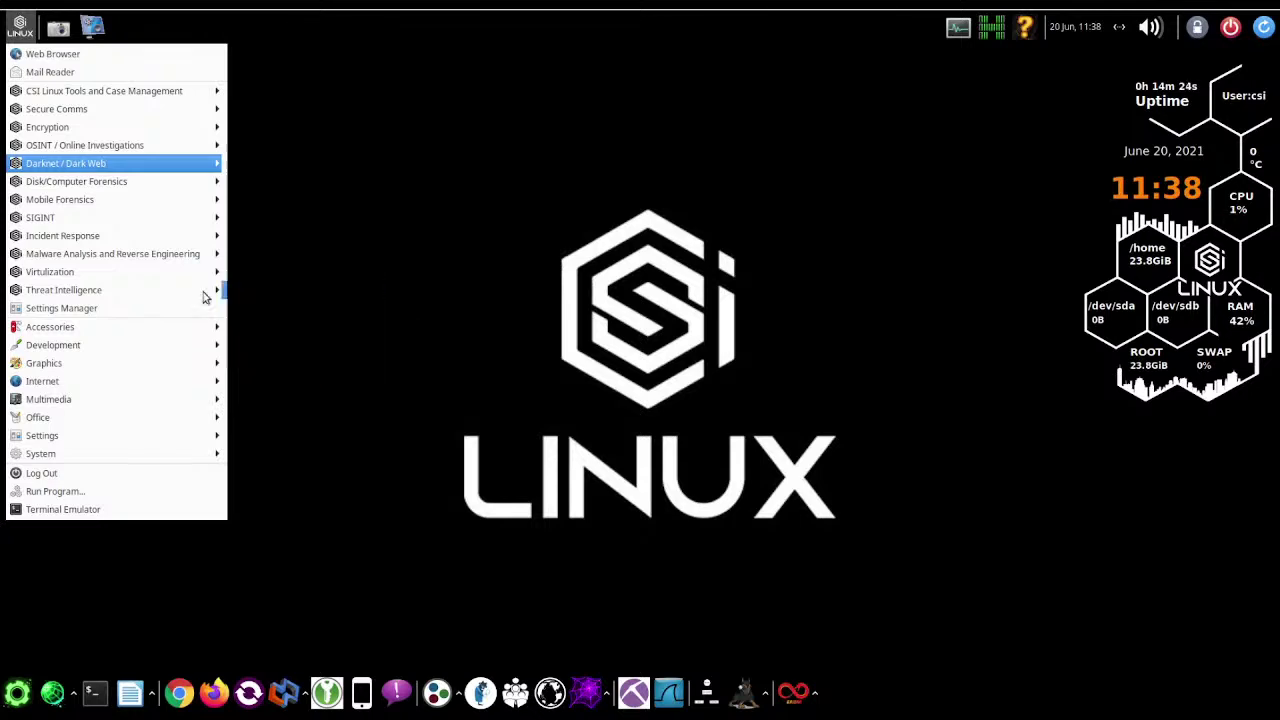
# Step: Show the File Recovery tools: Foremost, PhotoRec, RecoverJPEG and Scalpel
pyautogui.moveTo(90, 183)
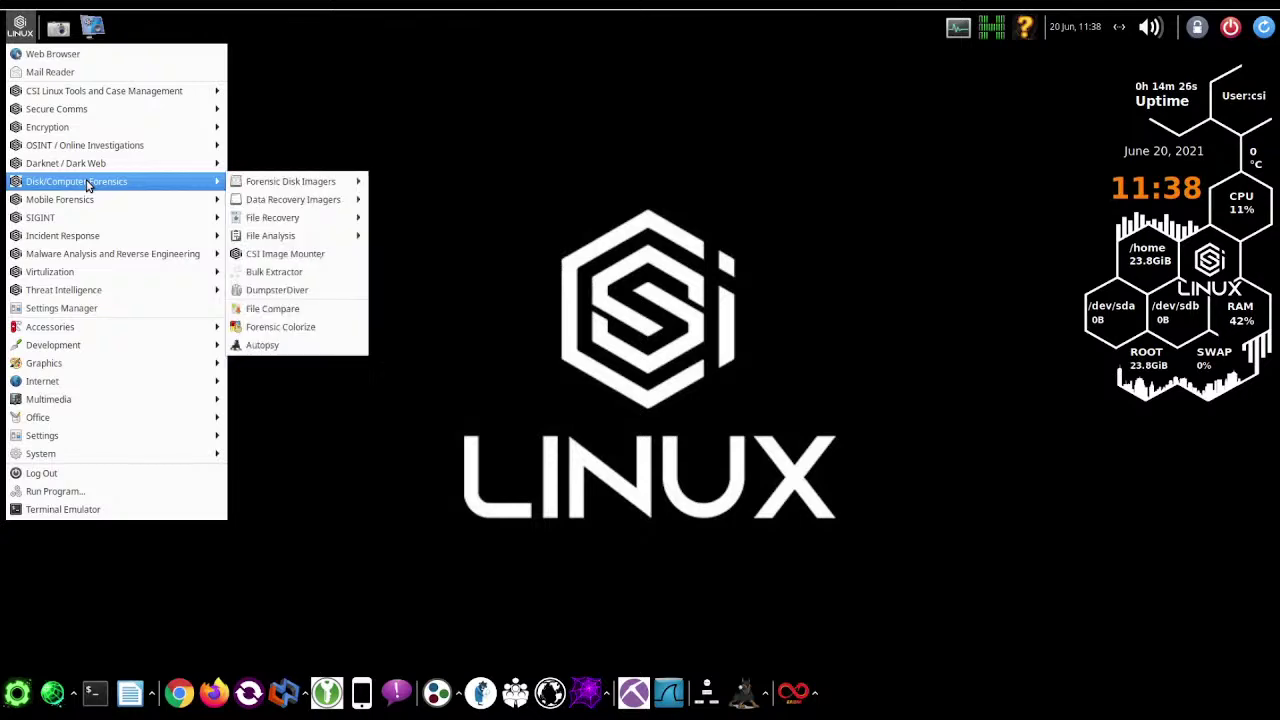
pyautogui.moveTo(333, 187)
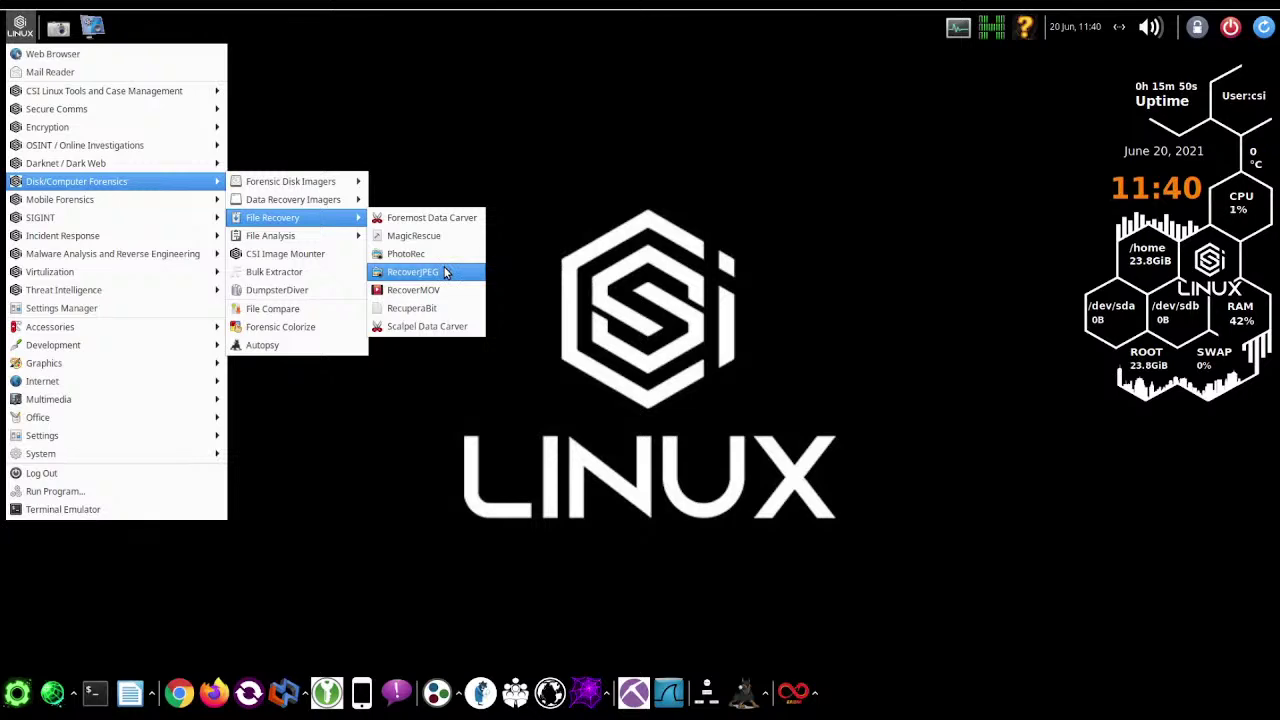
# Step: Close File Recovery, leaving the Disk/Computer Forensics list with CSI Image Mounter and Autopsy
pyautogui.moveTo(338, 248)
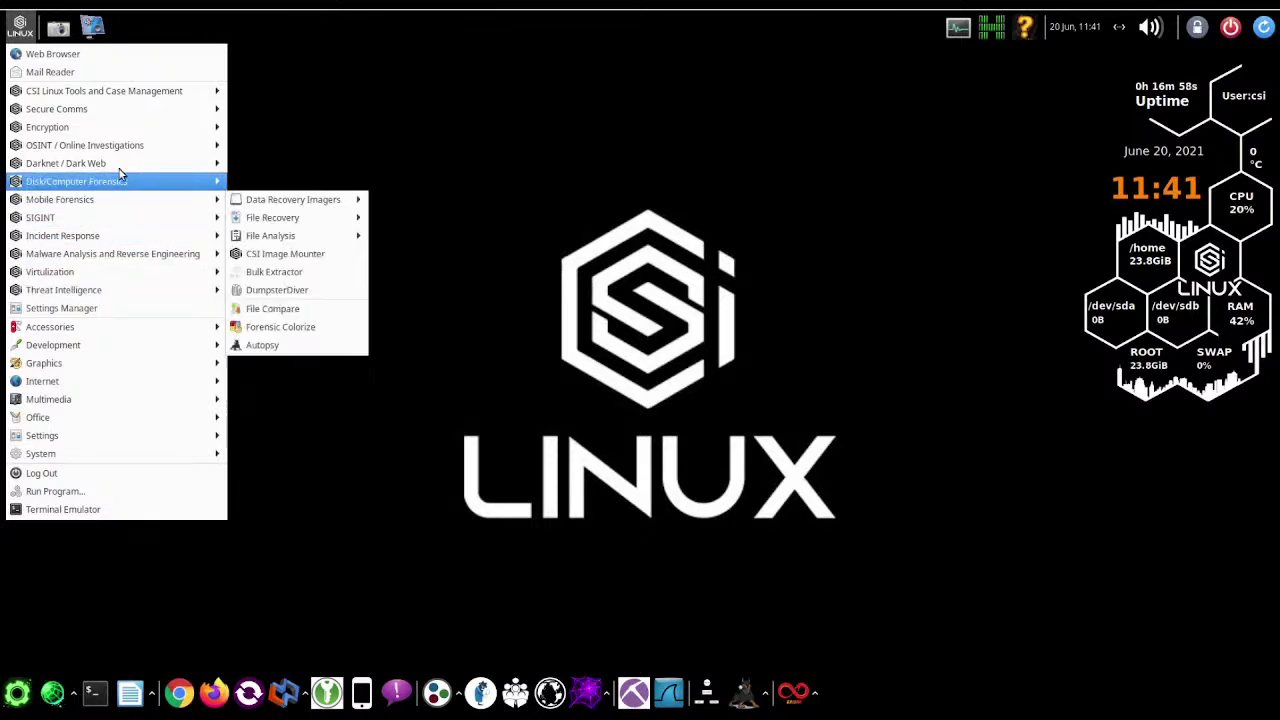
# Step: Collapse the forensics submenus back to the top-level application categories
pyautogui.moveTo(95, 205)
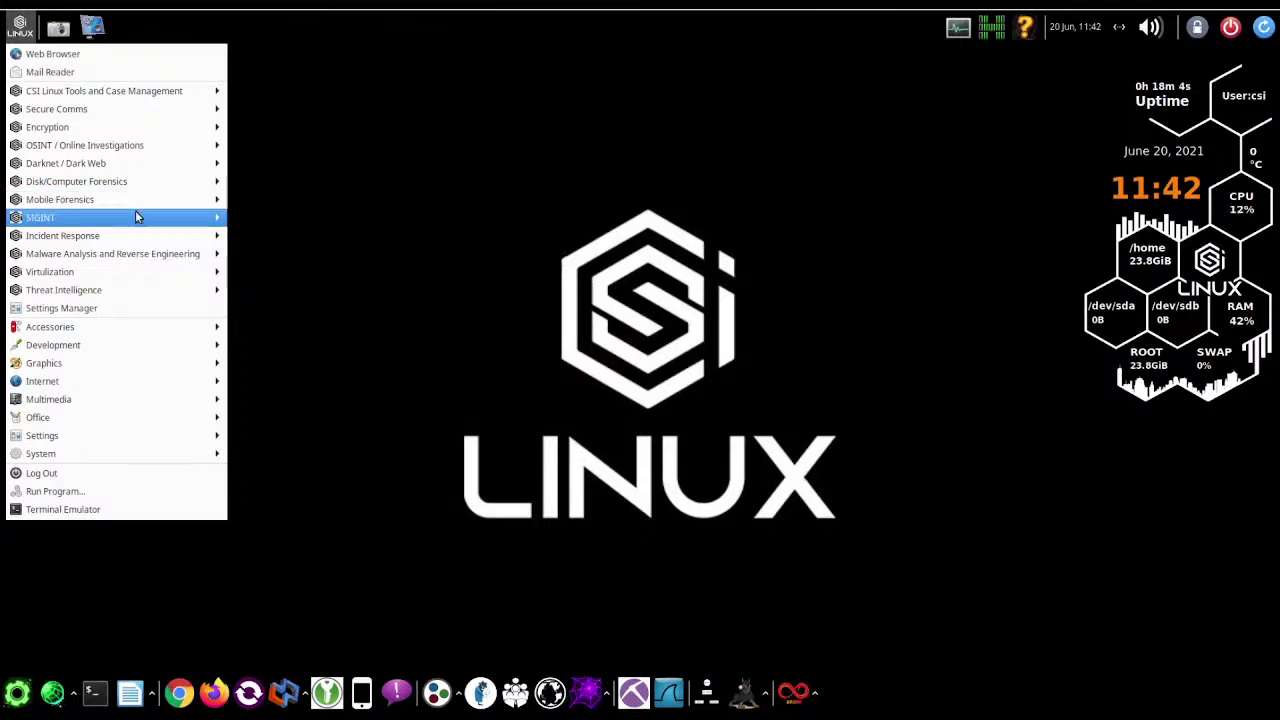
# Step: Open the SIGINT tools list, including Kismet, GQRX - SDR and Wireshark with GSM filter
pyautogui.moveTo(136, 217)
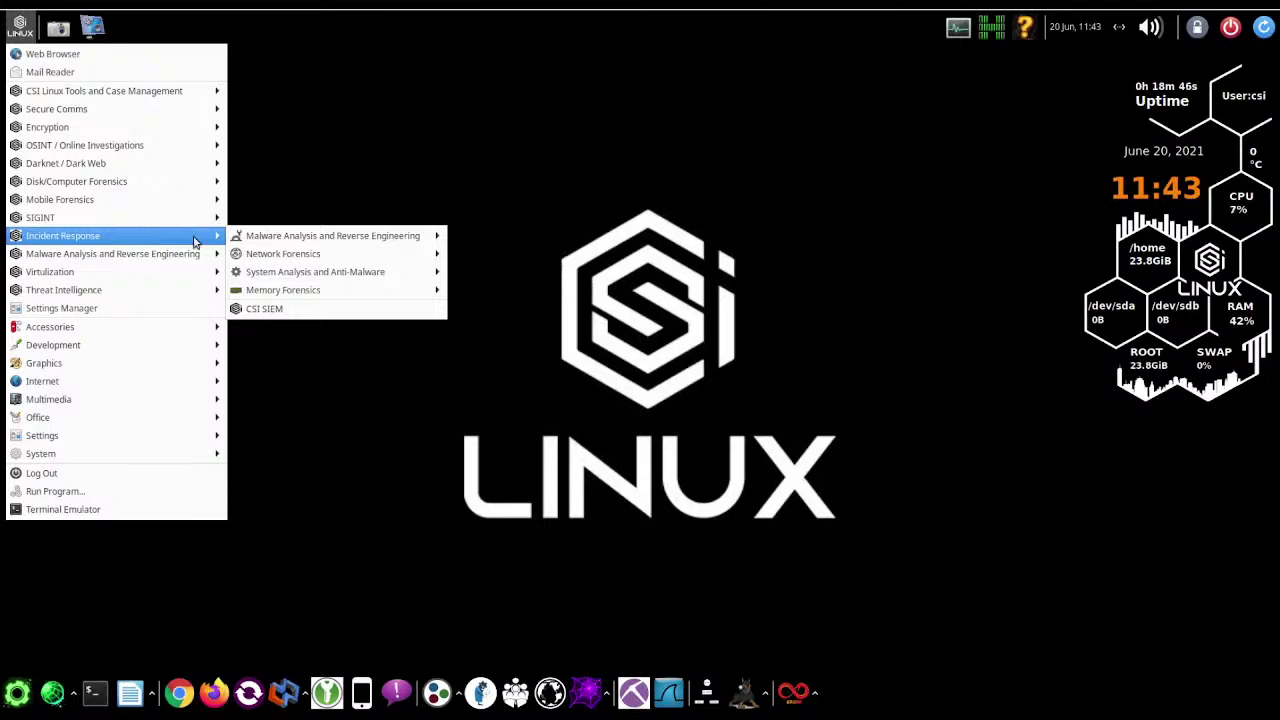
pyautogui.moveTo(270, 258)
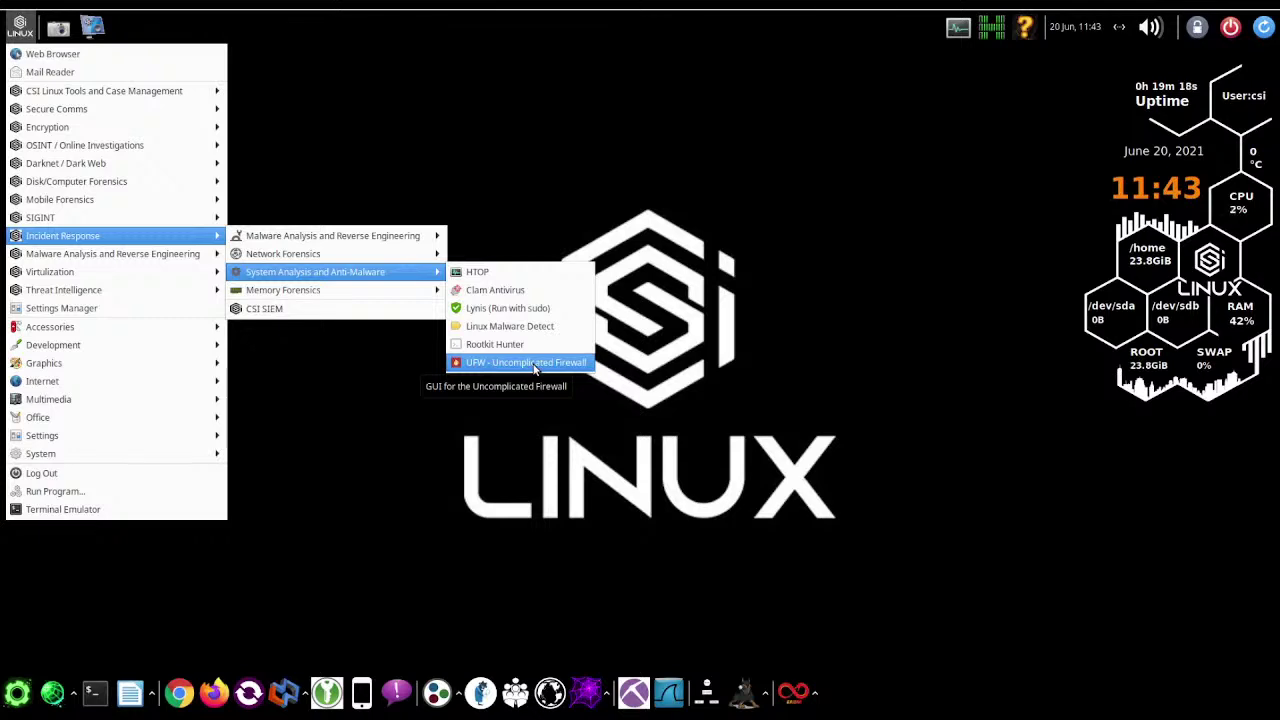
pyautogui.moveTo(415, 297)
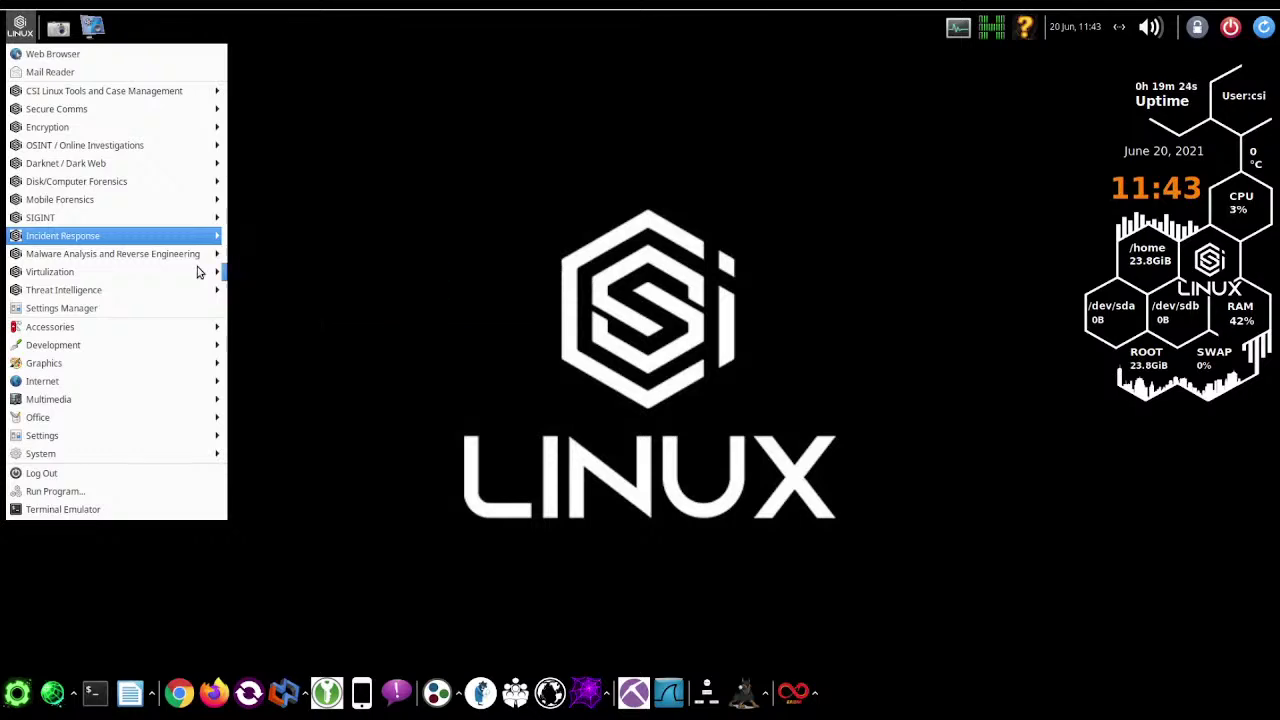
# Step: Show Threat Intelligence tools: Live Threat Maps, Cyber WAR - OSINT Publication, OpenCTI and MISP
pyautogui.moveTo(127, 257)
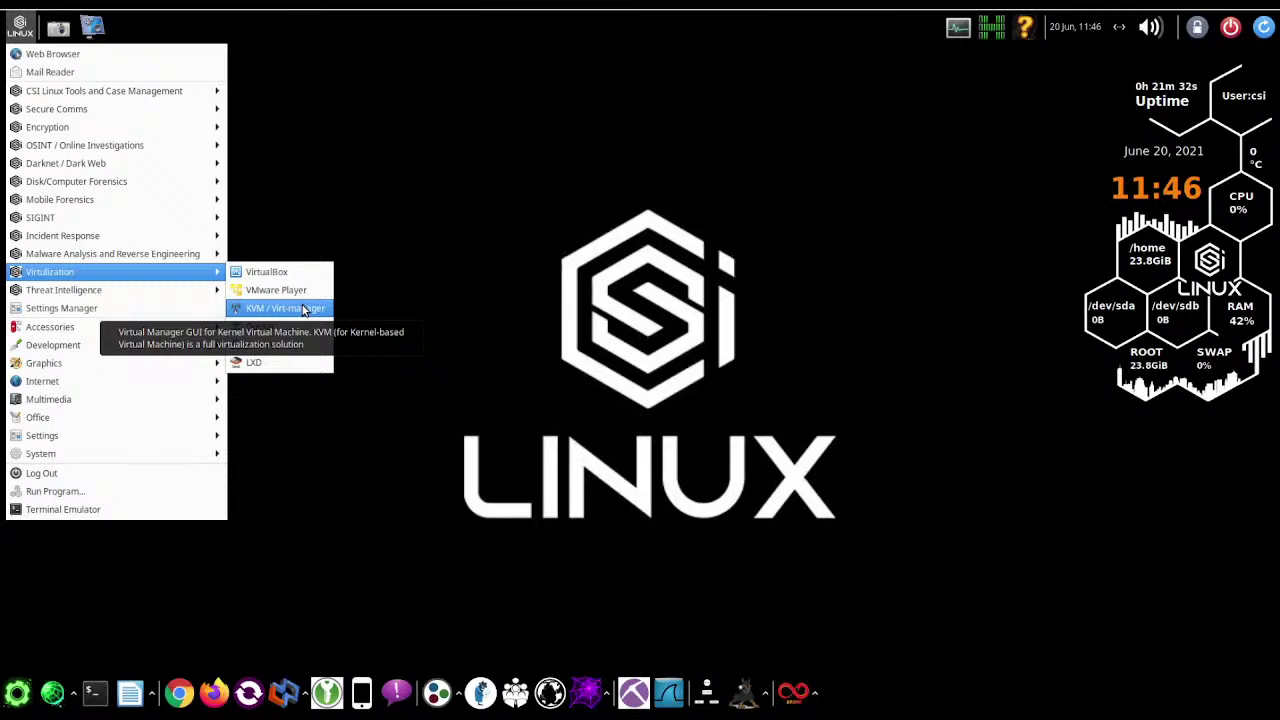
pyautogui.moveTo(193, 298)
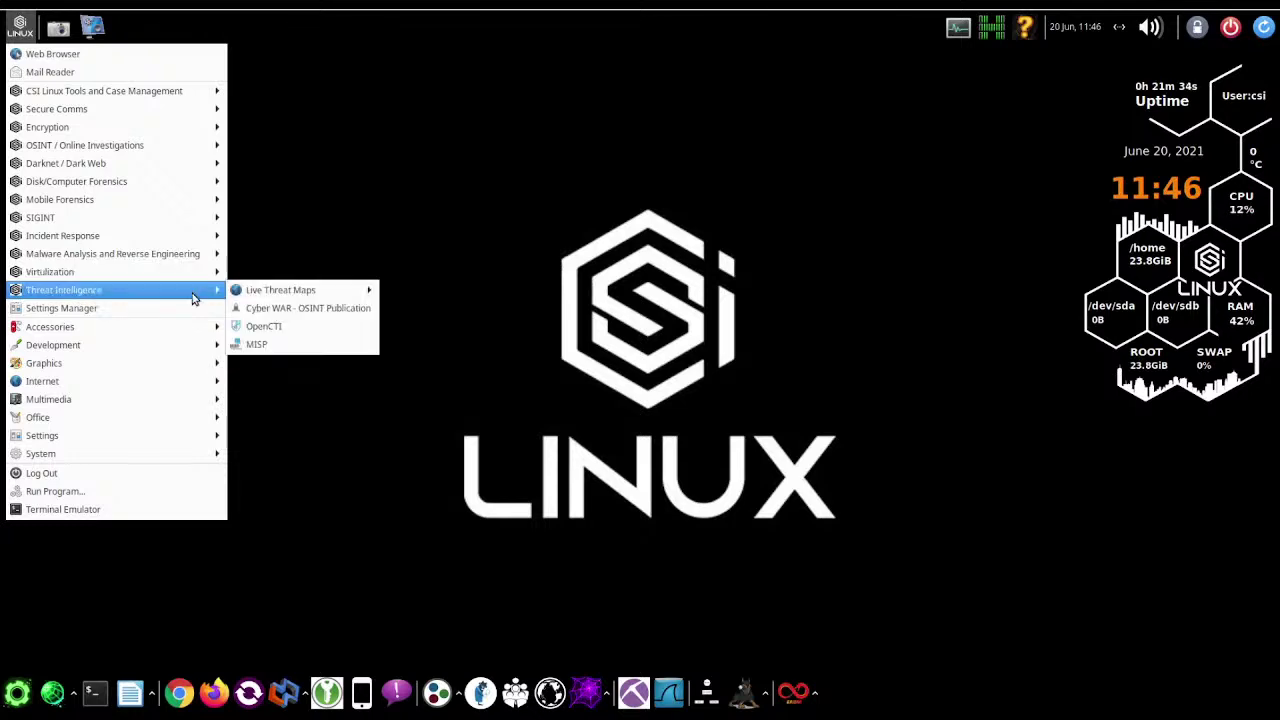
# Step: Browse the Live Threat Maps submenus for Cyber, Terrorism and Human Trafficking maps
pyautogui.moveTo(268, 292)
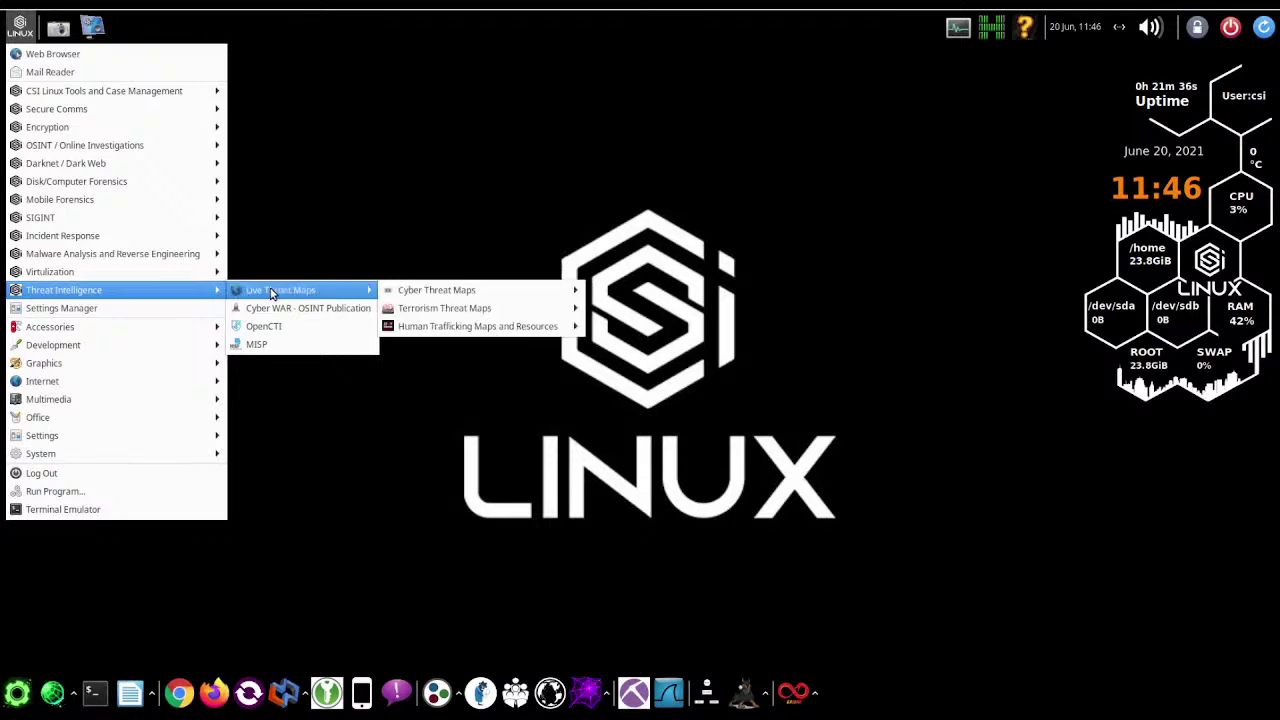
pyautogui.moveTo(442, 292)
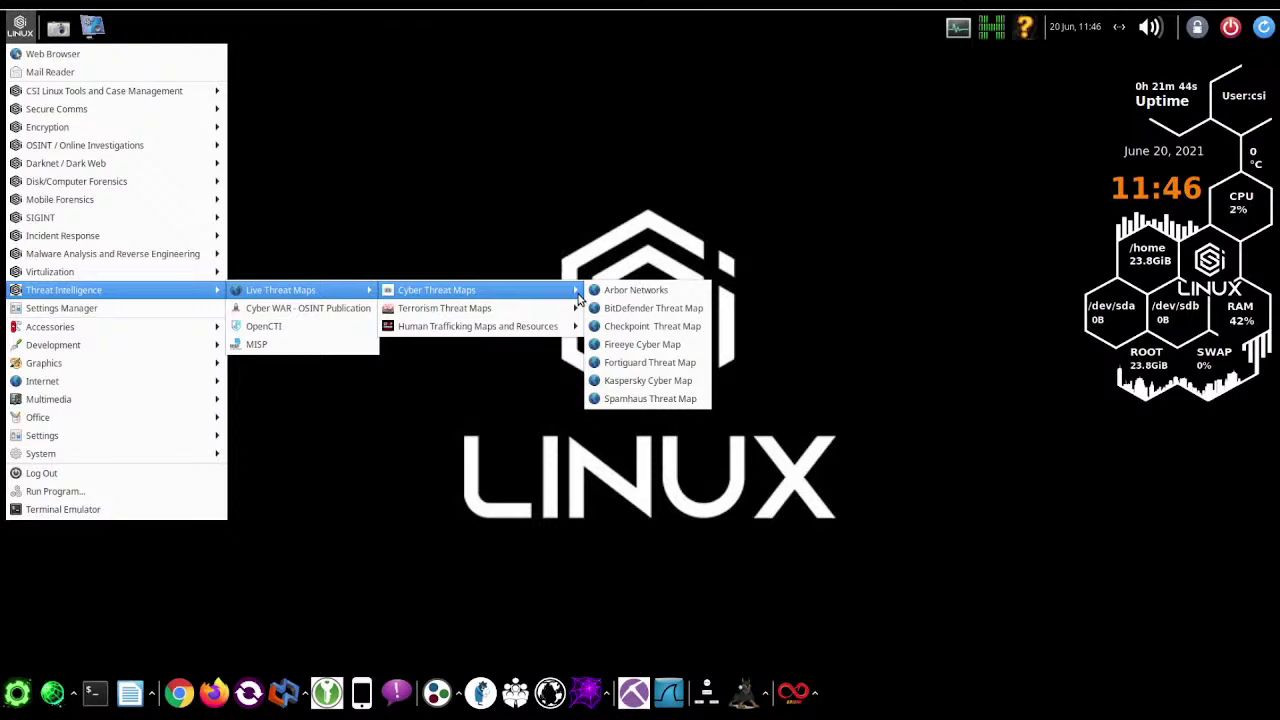
pyautogui.moveTo(570, 326)
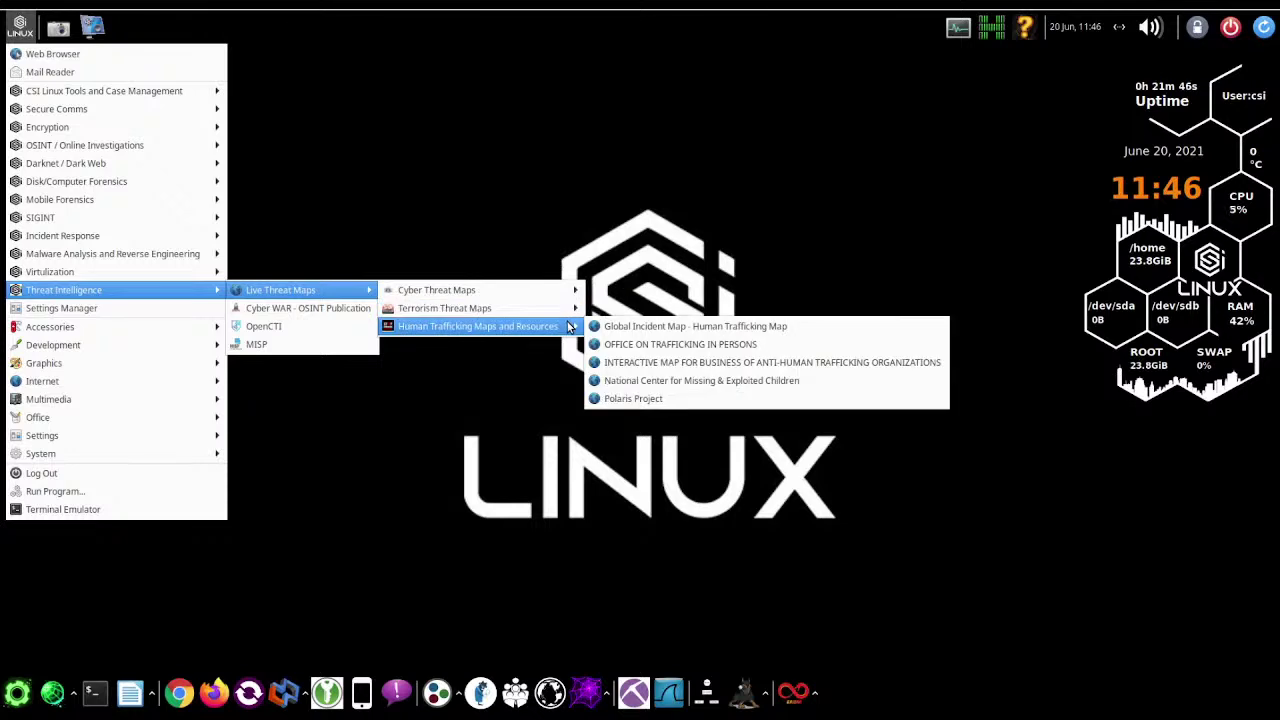
pyautogui.moveTo(543, 310)
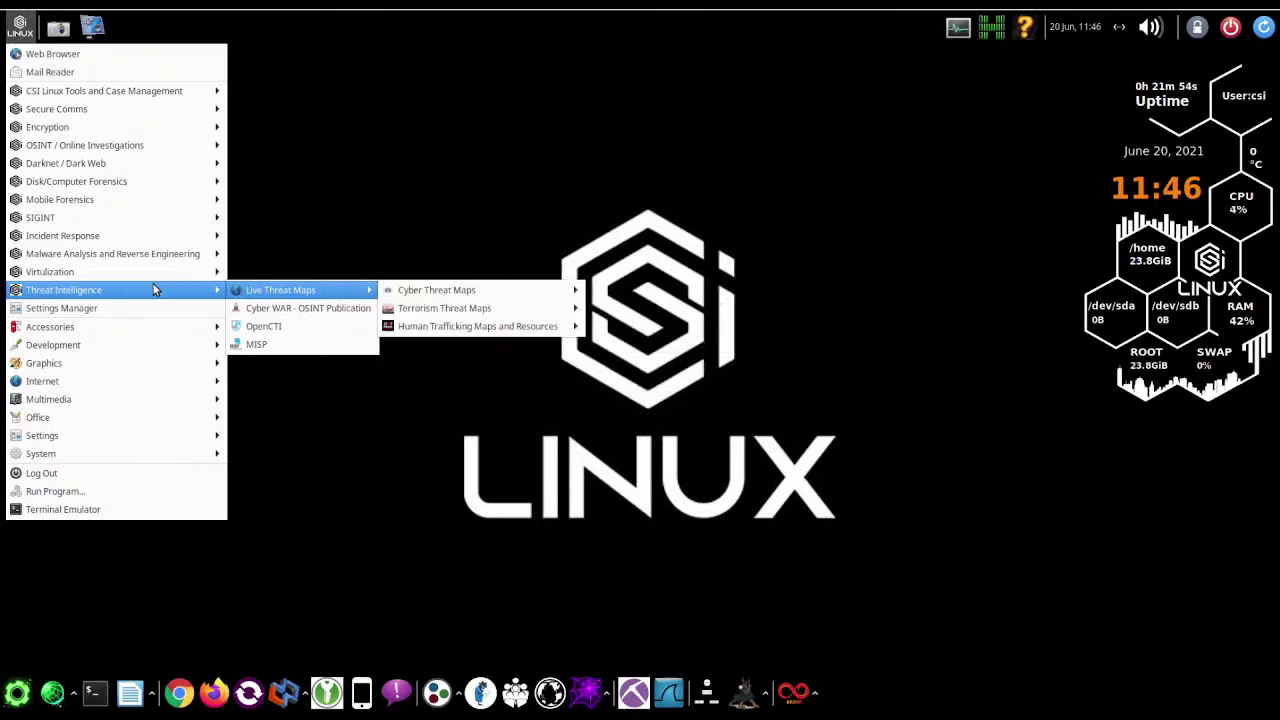
# Step: Close the Applications menu to return to the empty Xfce desktop
pyautogui.click(335, 486)
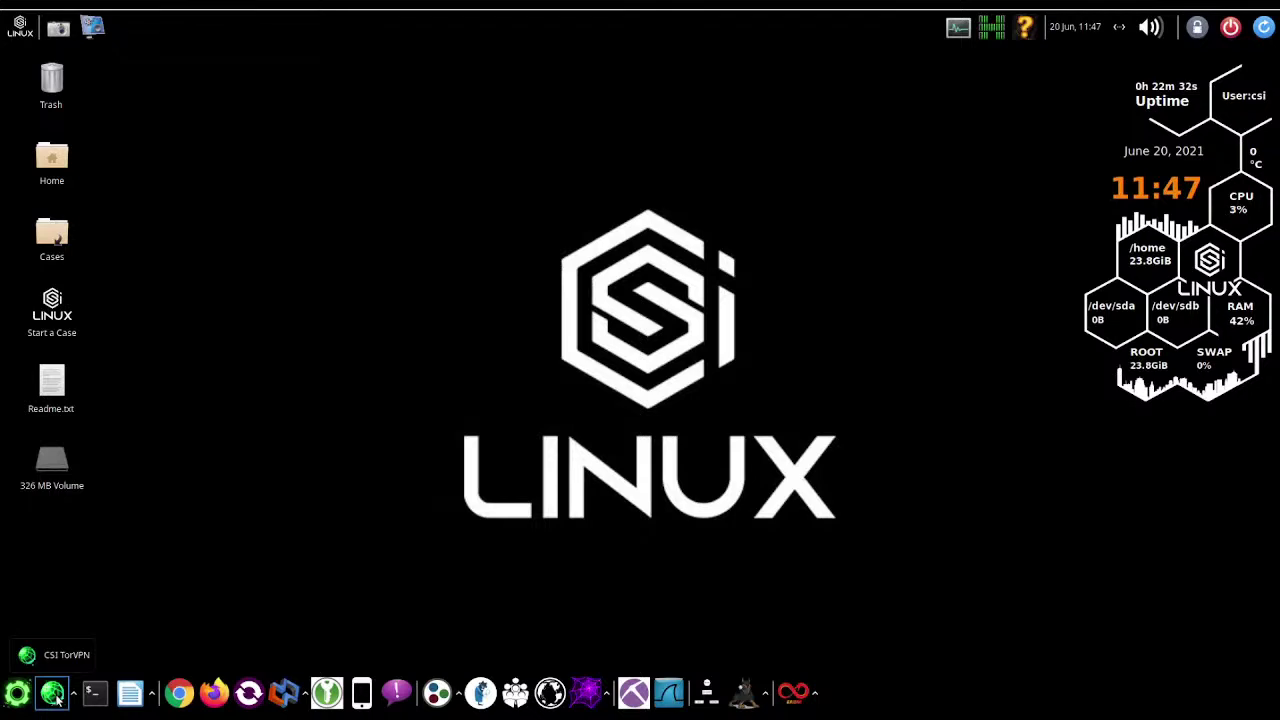
# Step: Launch CSI TorVPN with the sudo password and move the adapter picker clear of the terminal
pyautogui.click(53, 693)
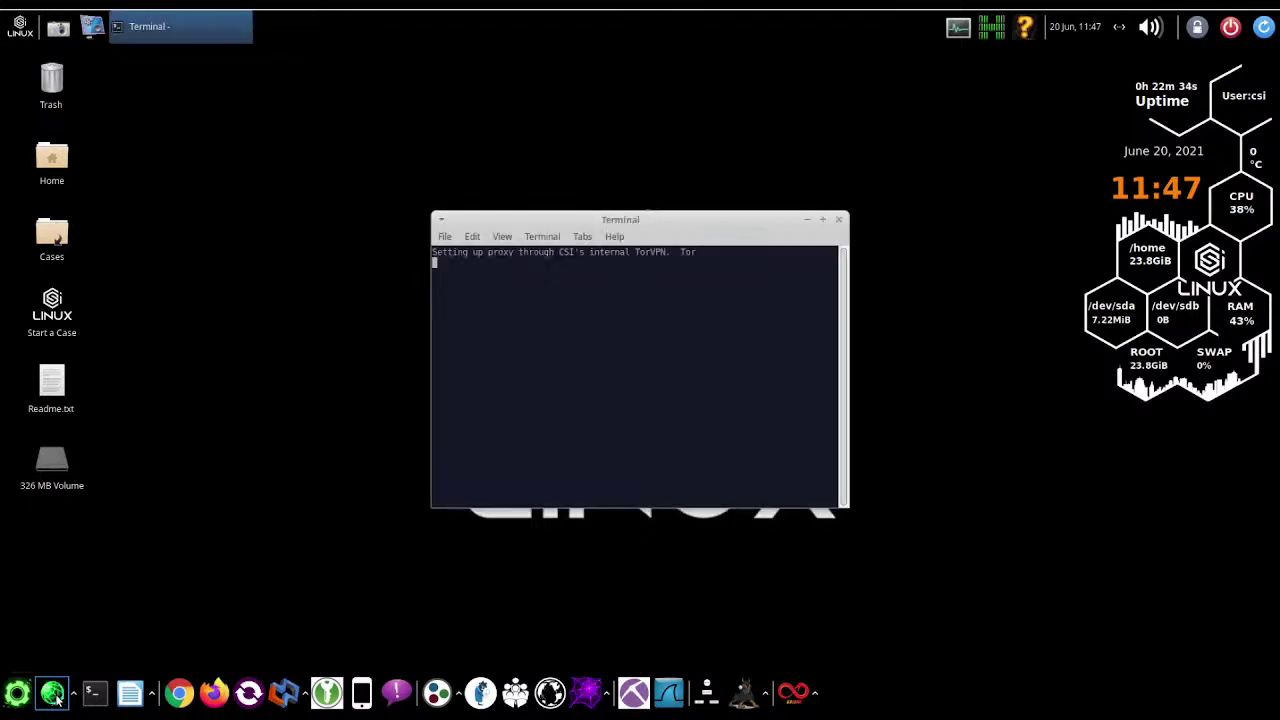
pyautogui.write('csi')
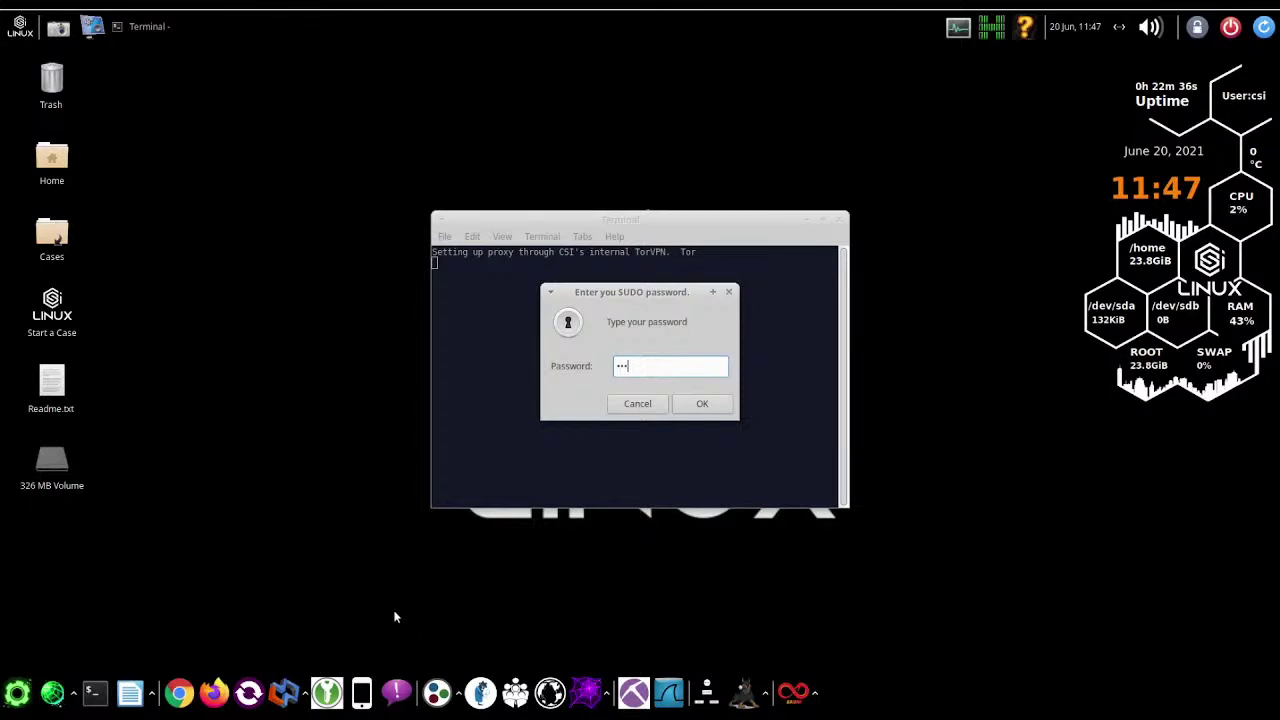
pyautogui.press('Return')
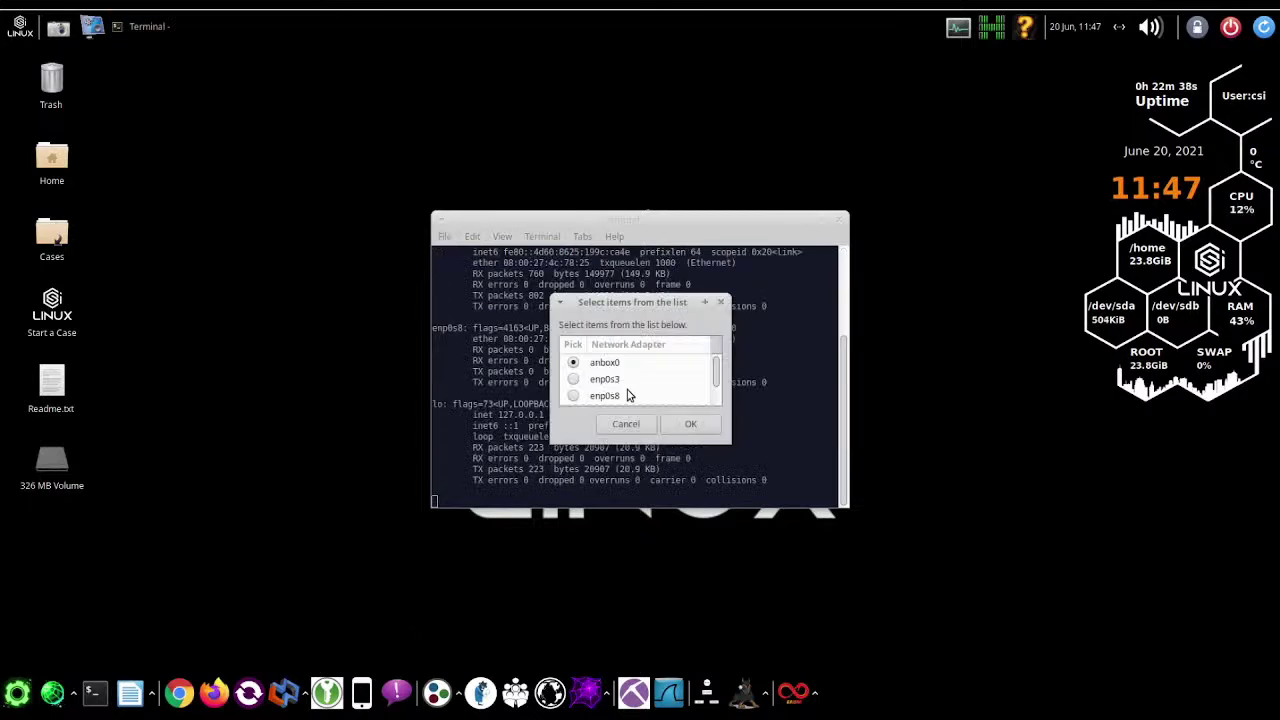
pyautogui.moveTo(601, 305); pyautogui.dragTo(199, 353)
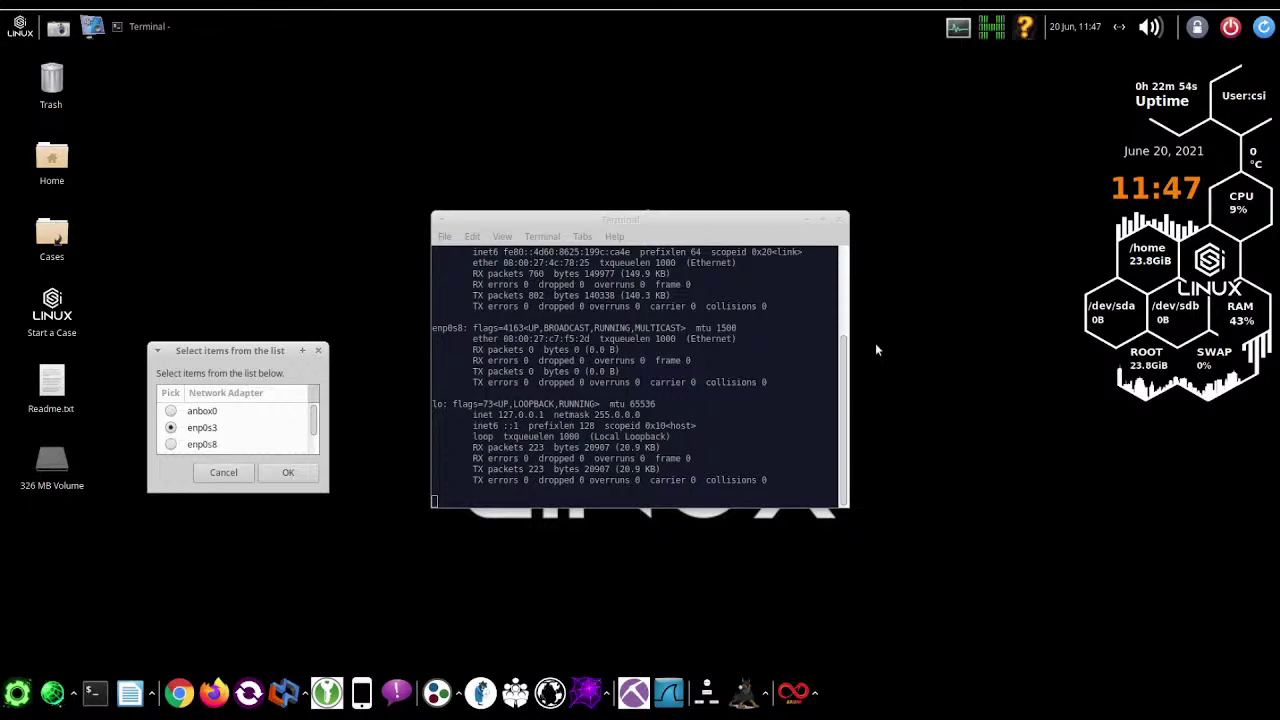
pyautogui.moveTo(845, 357); pyautogui.dragTo(843, 262)
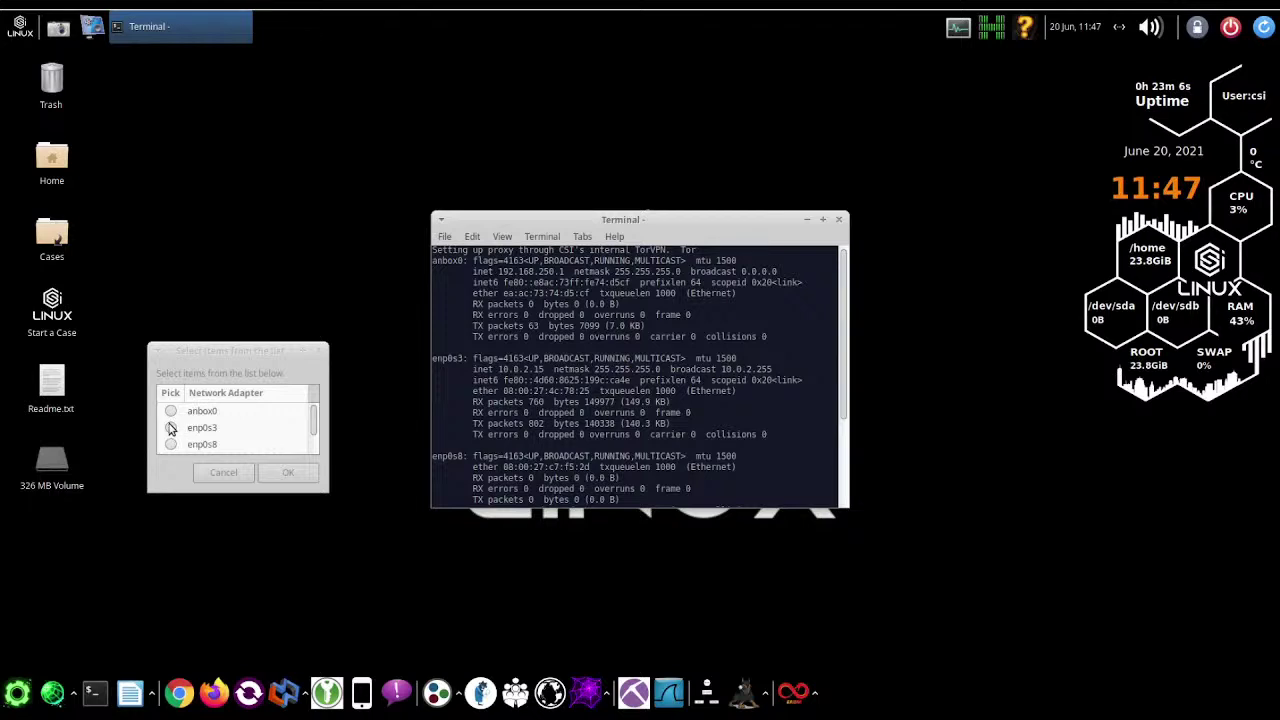
# Step: Choose enp0s3 as the adapter, accept the notice, and review the new German Tor IP details
pyautogui.click(279, 473)
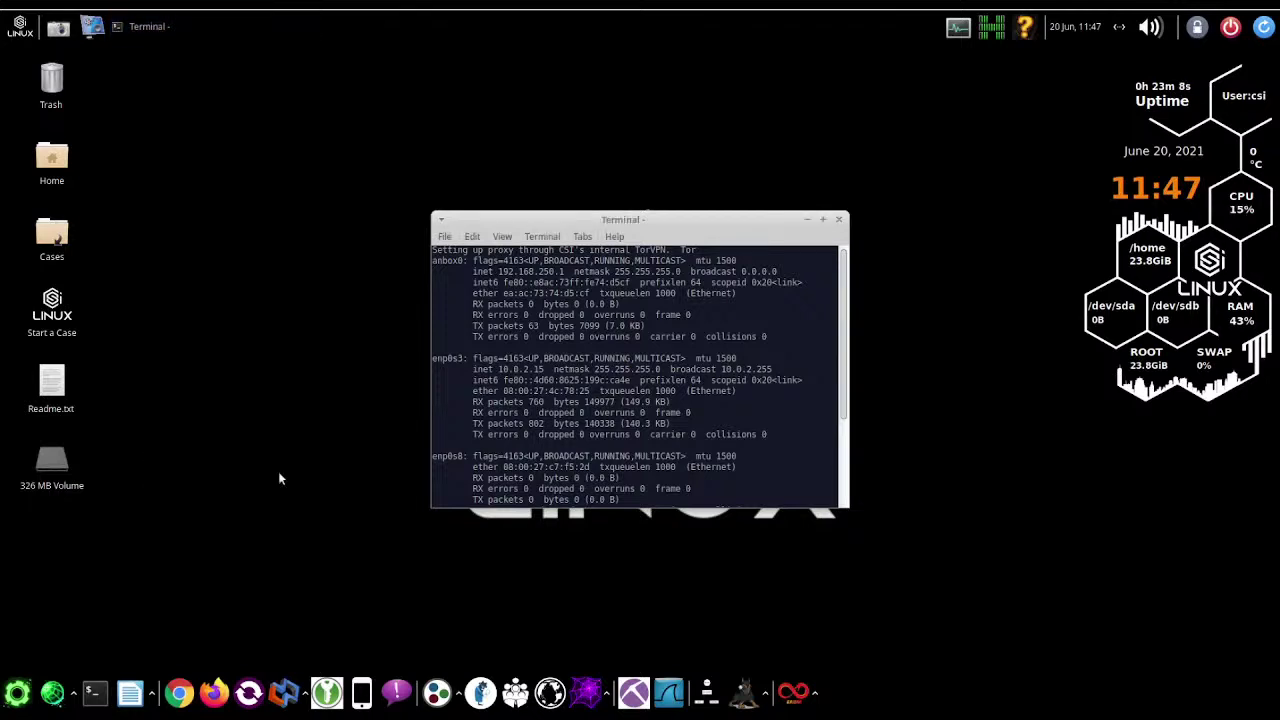
pyautogui.click(711, 422)
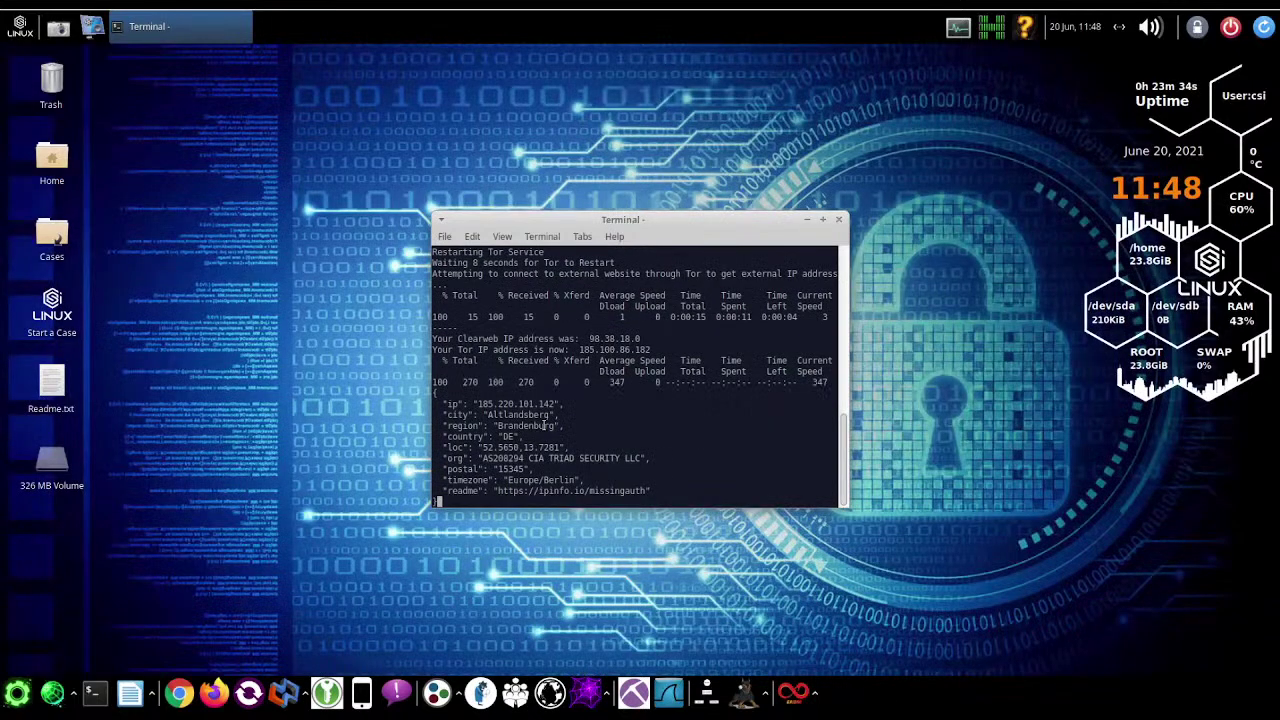
pyautogui.moveTo(474, 404); pyautogui.dragTo(565, 425)
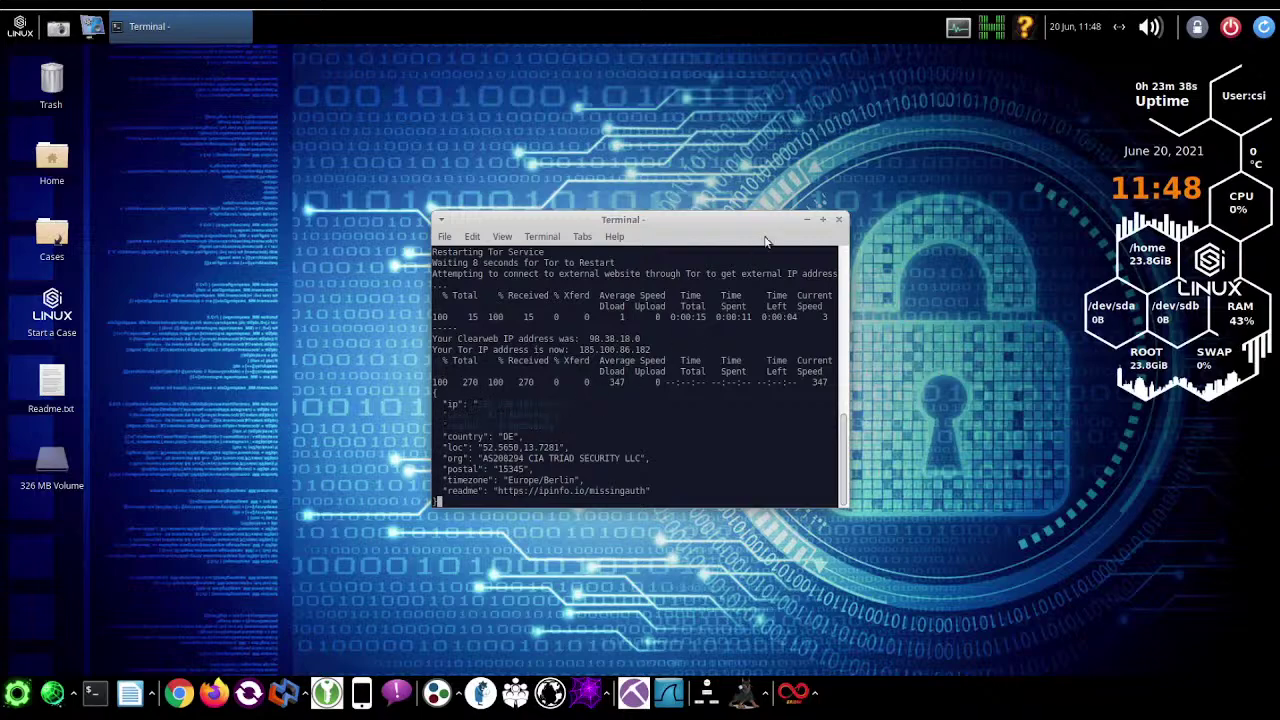
pyautogui.moveTo(708, 222); pyautogui.dragTo(600, 190)
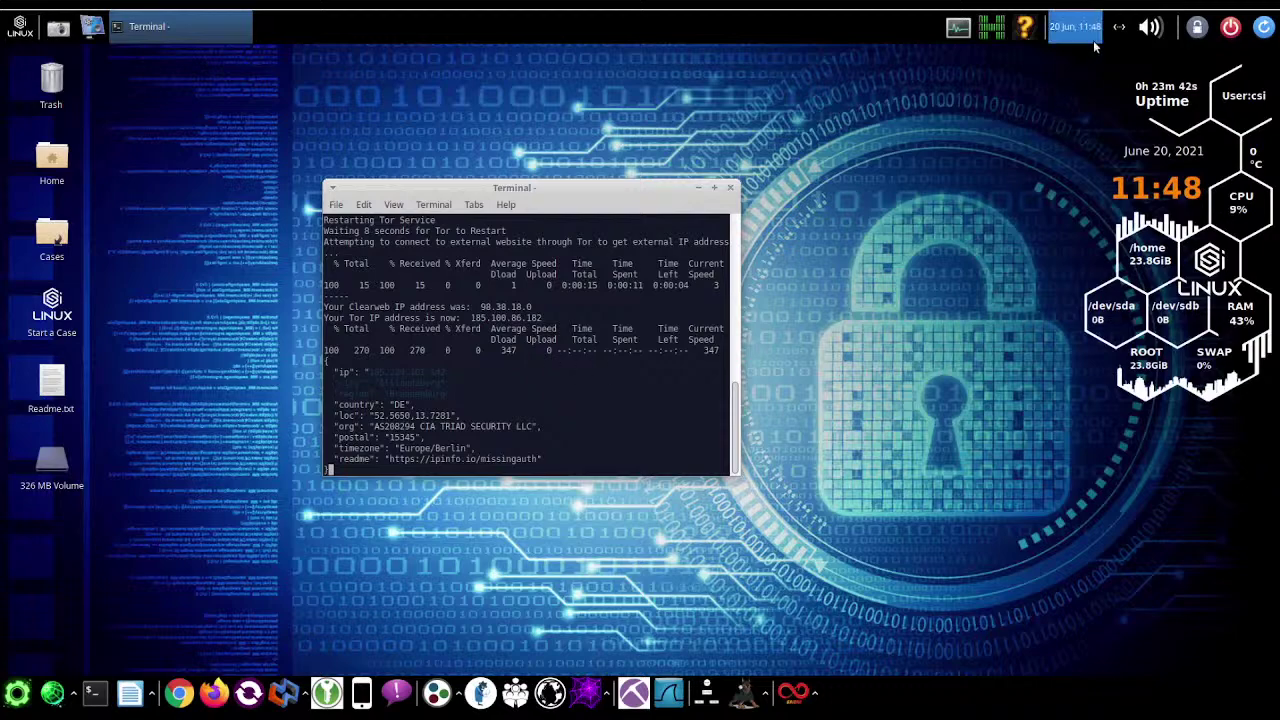
pyautogui.click(1025, 28)
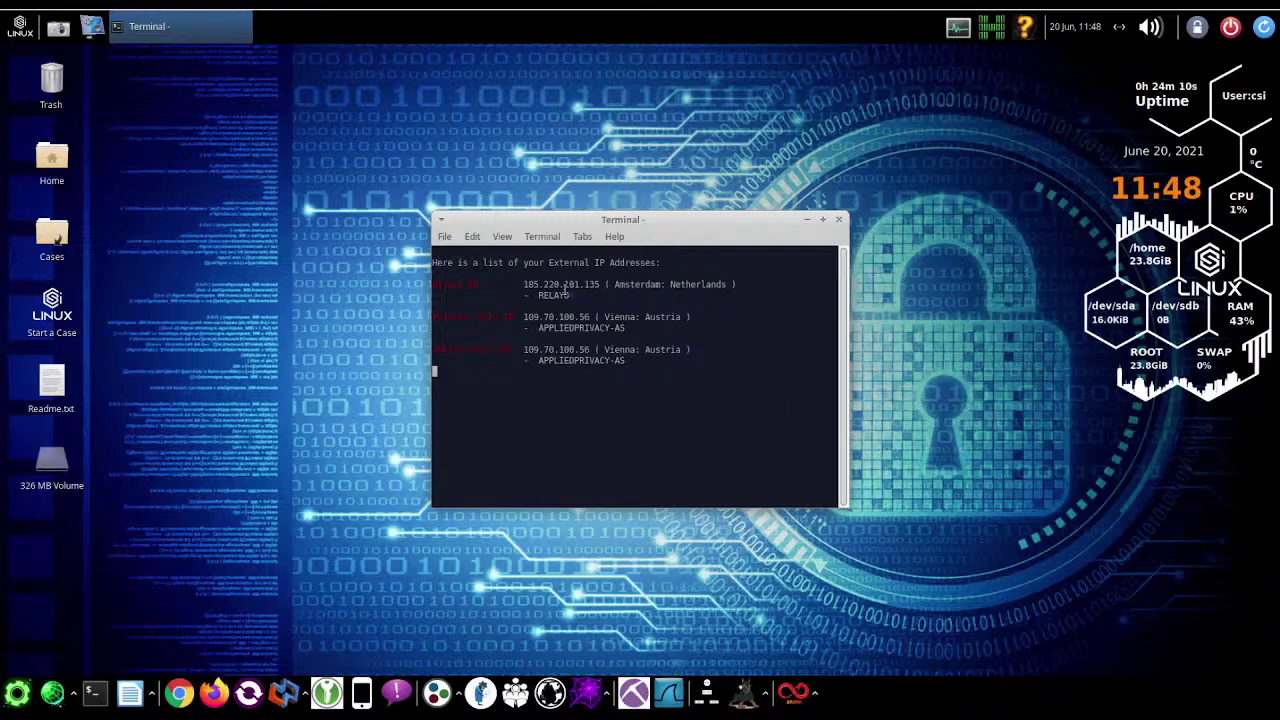
pyautogui.moveTo(566, 291); pyautogui.dragTo(557, 290)
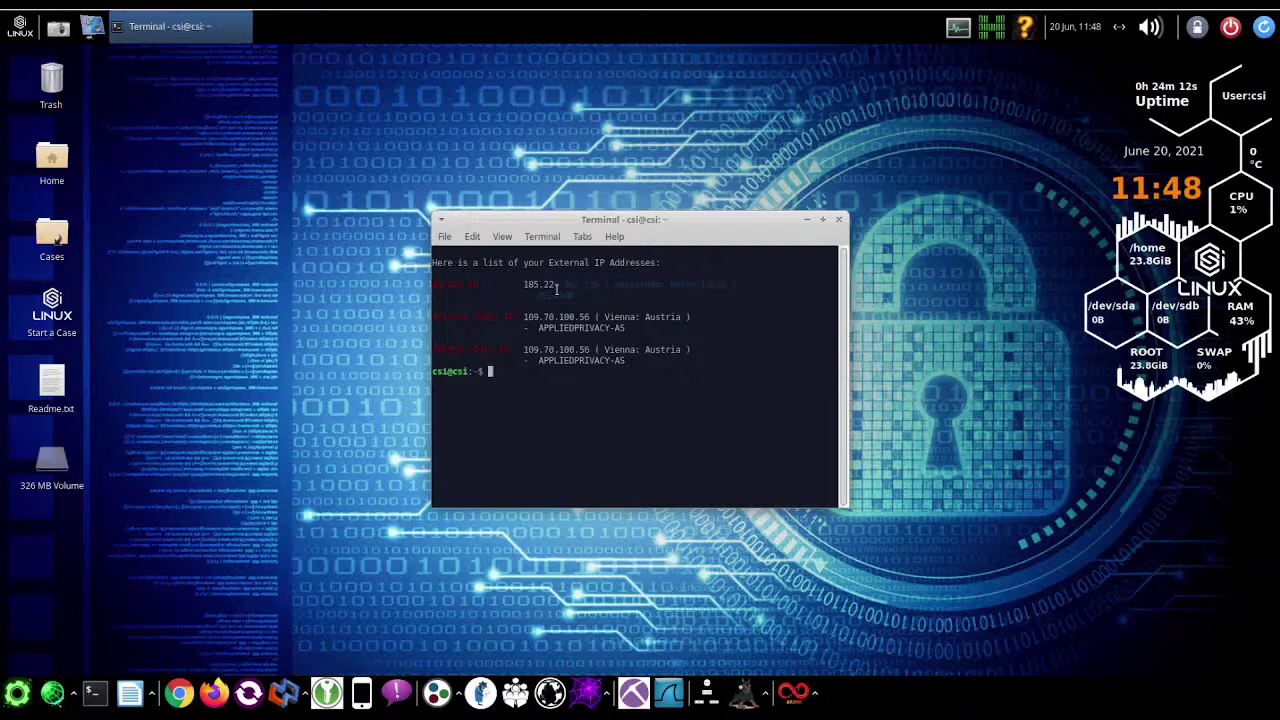
pyautogui.click(640, 363)
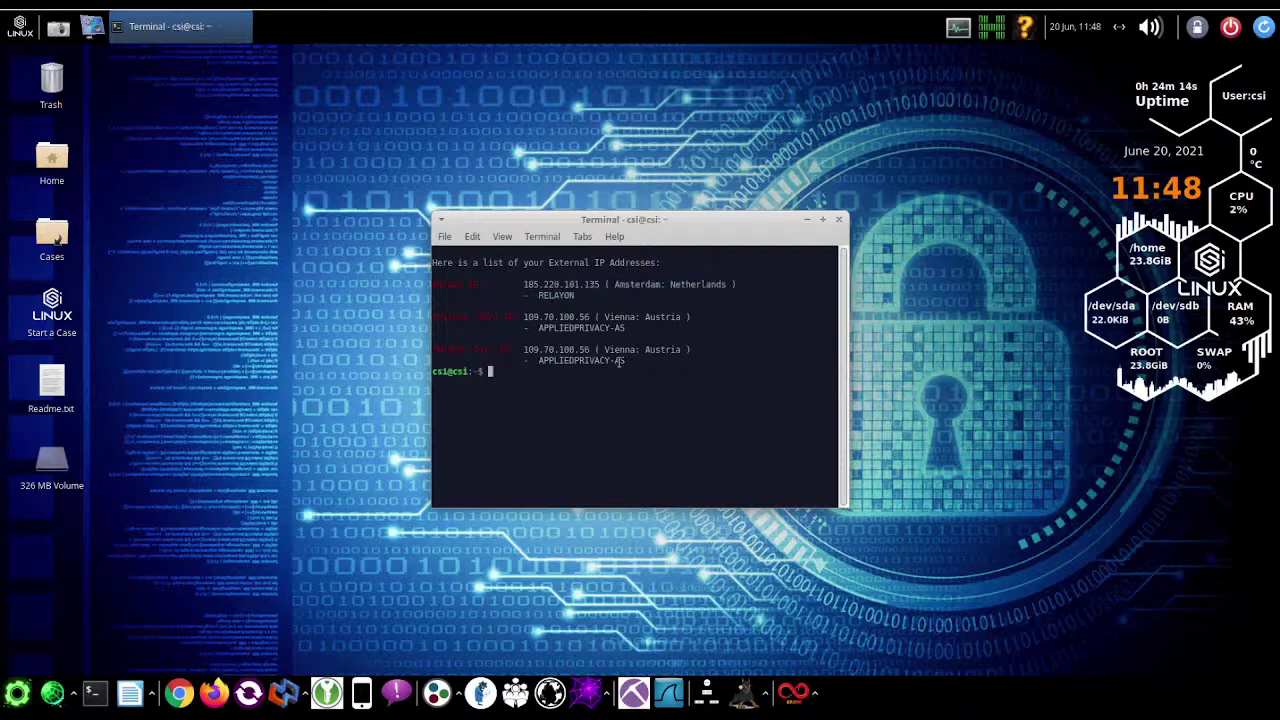
pyautogui.moveTo(622, 362); pyautogui.dragTo(564, 361)
pyautogui.click(636, 363)
pyautogui.moveTo(524, 285); pyautogui.dragTo(602, 287)
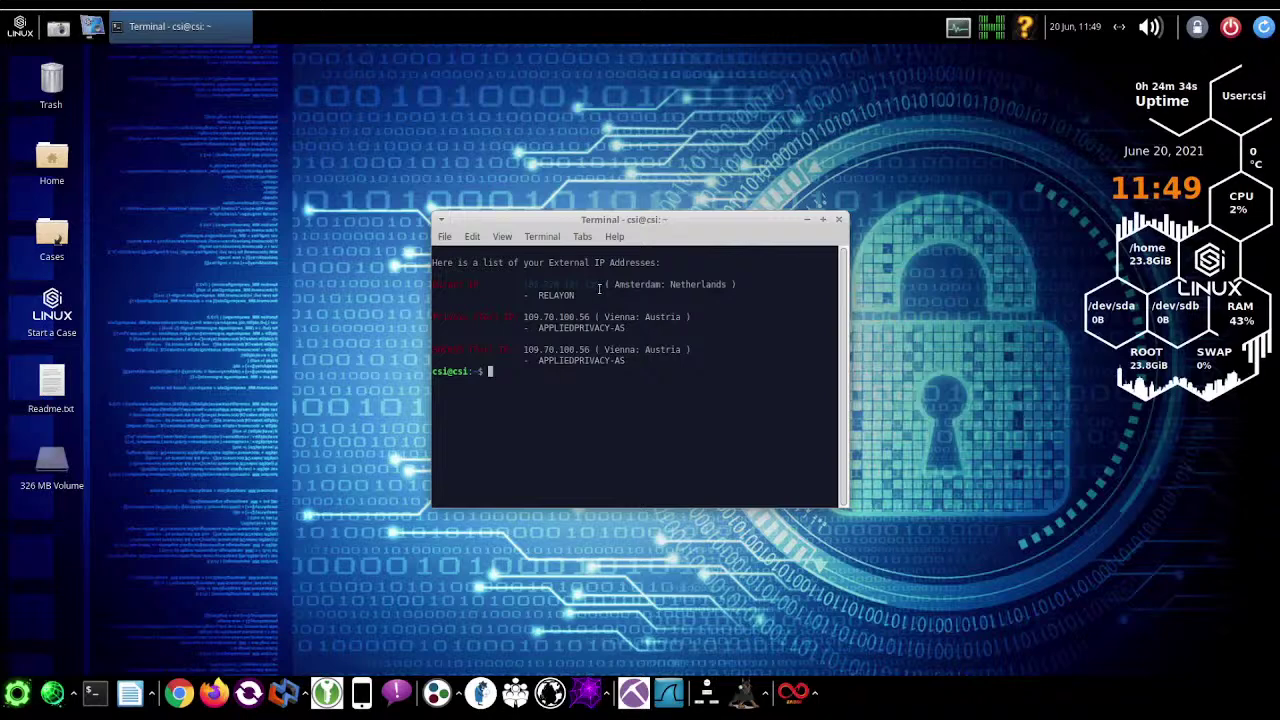
pyautogui.click(839, 220)
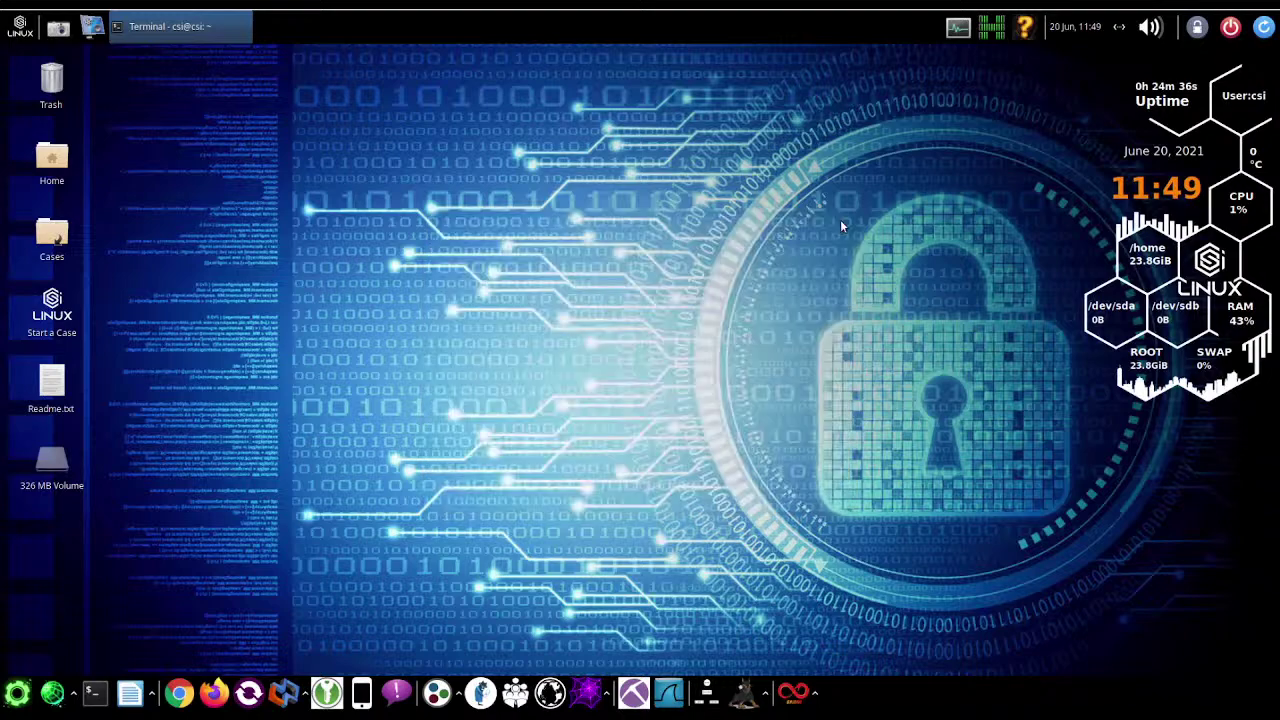
# Step: Launch the TorVPN tool from the green globe icon, authenticate with the sudo password, and pick adapter enp0s3
pyautogui.click(55, 697)
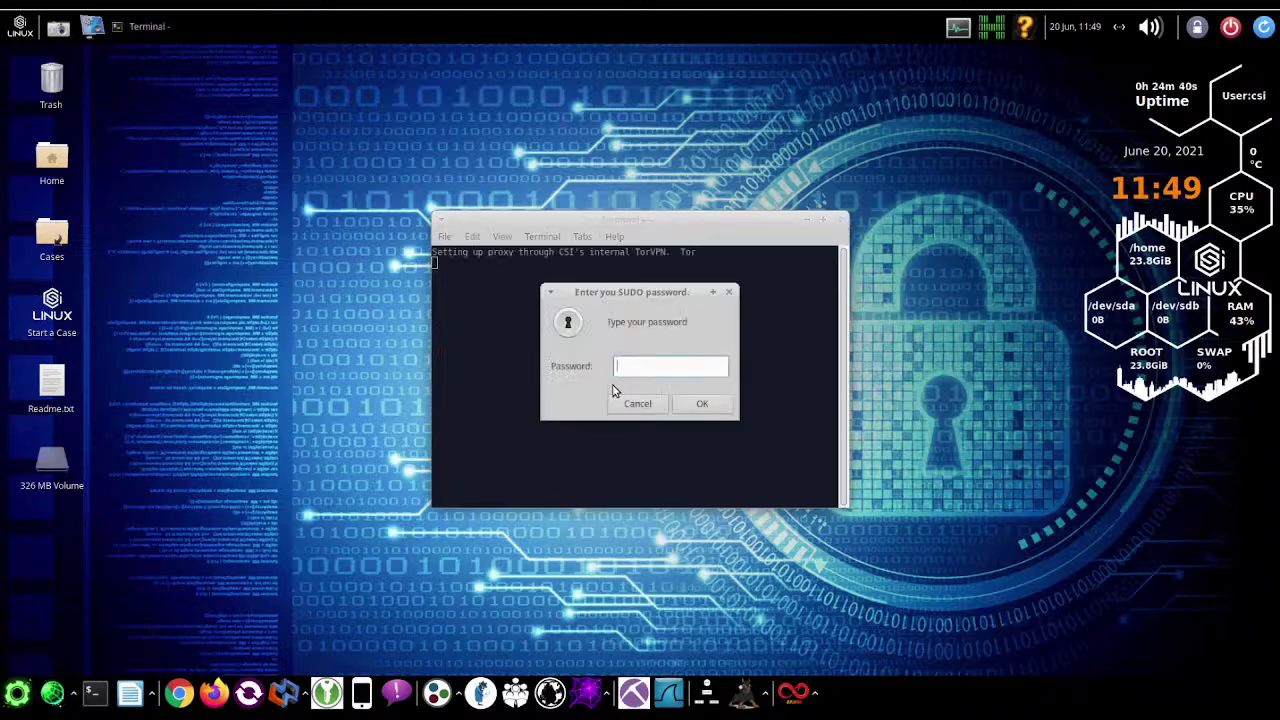
pyautogui.write('csi')
pyautogui.press('Return')
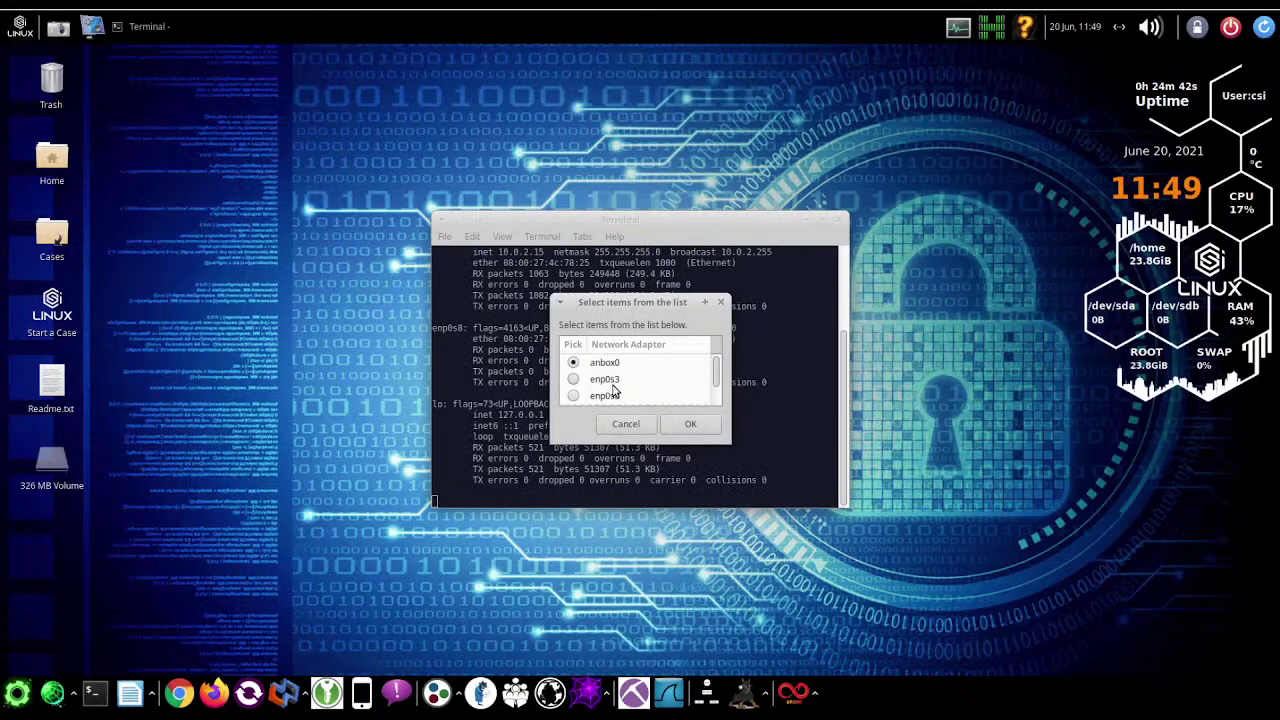
pyautogui.click(587, 385)
pyautogui.moveTo(610, 301); pyautogui.dragTo(313, 300)
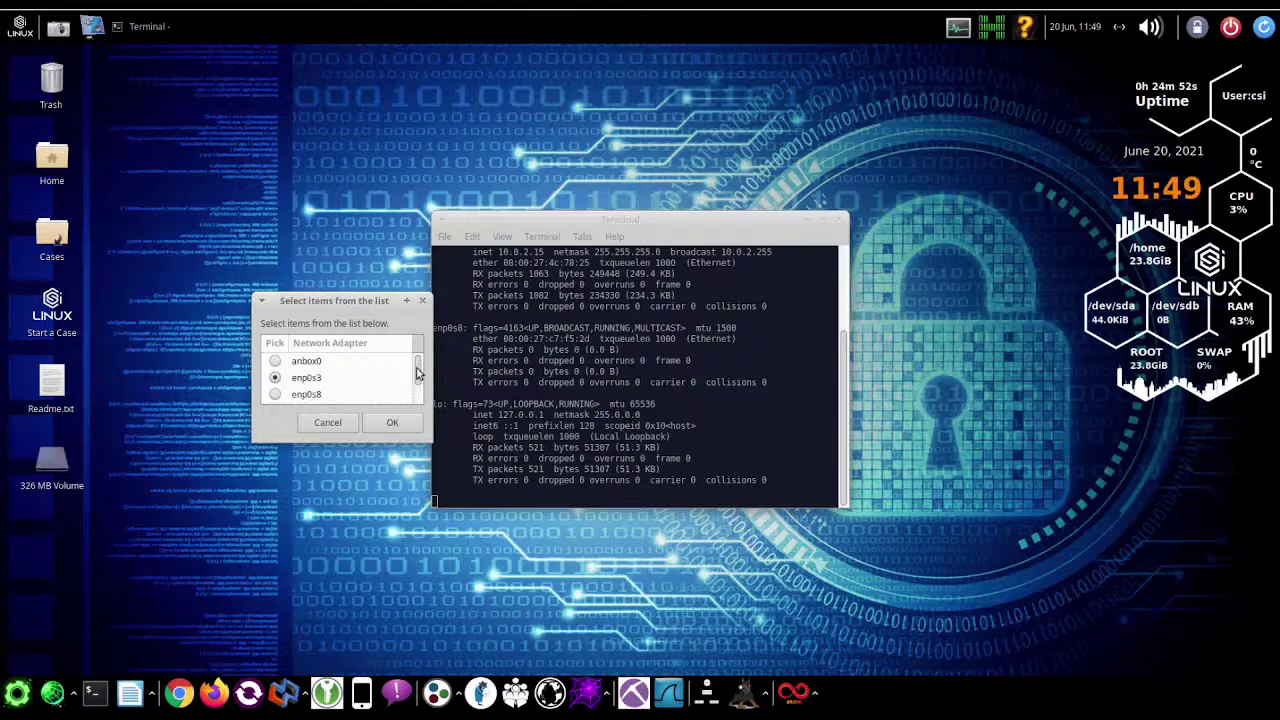
# Step: Confirm enp0s3, choose CSI TorVPN Off to restore normal internet with DNS 8.8.8.8, and close the output
pyautogui.scroll(-2, 417, 398)
pyautogui.moveTo(417, 398); pyautogui.dragTo(417, 371)
pyautogui.moveTo(844, 349); pyautogui.dragTo(844, 316)
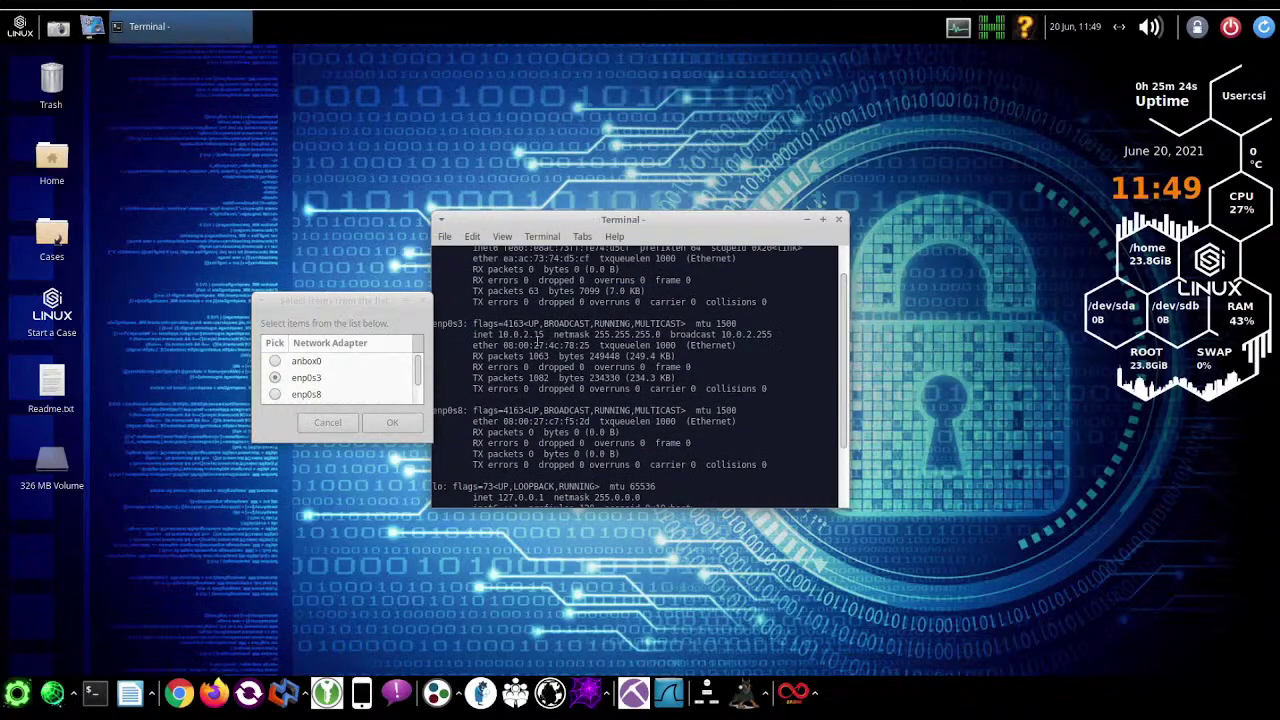
pyautogui.click(393, 422)
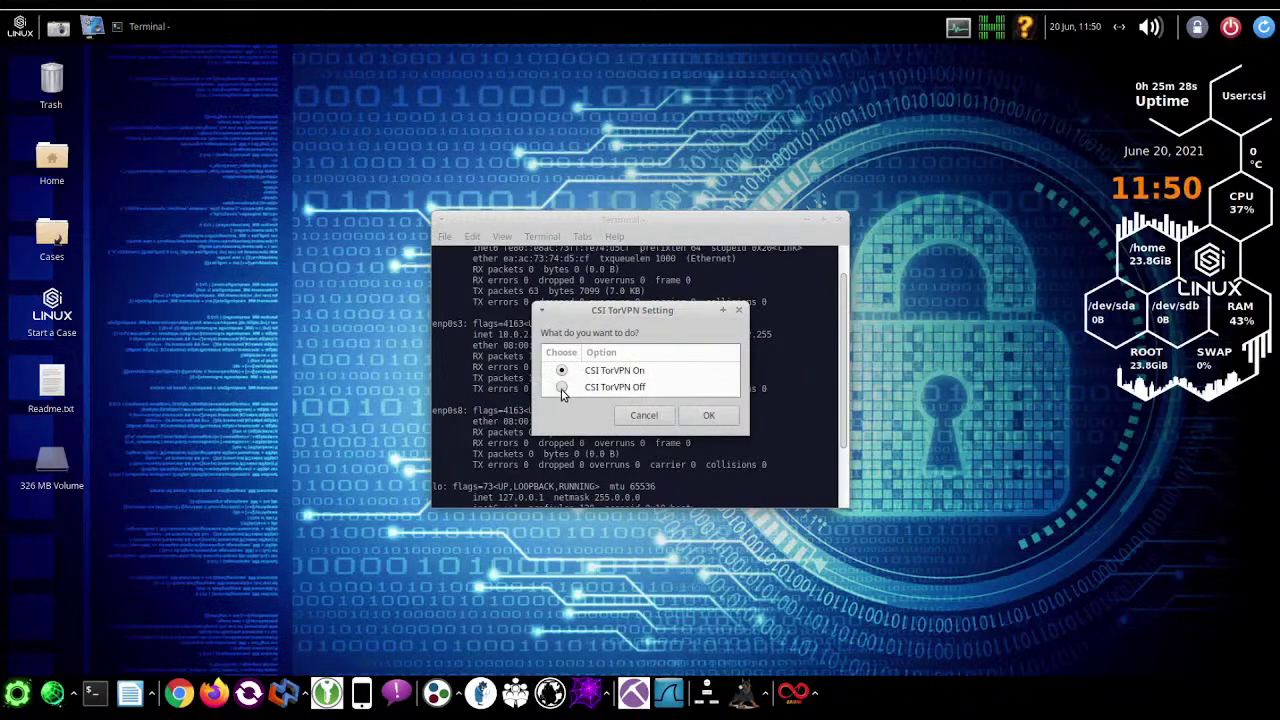
pyautogui.click(561, 388)
pyautogui.click(706, 415)
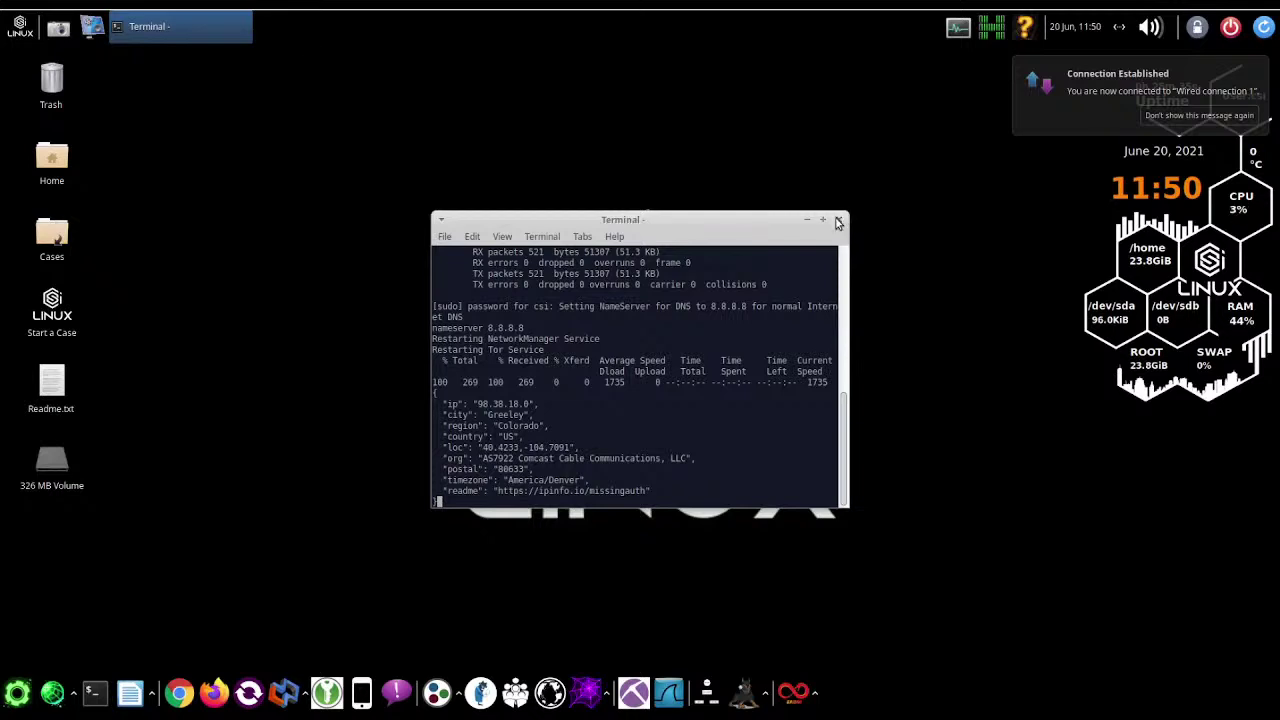
pyautogui.click(838, 222)
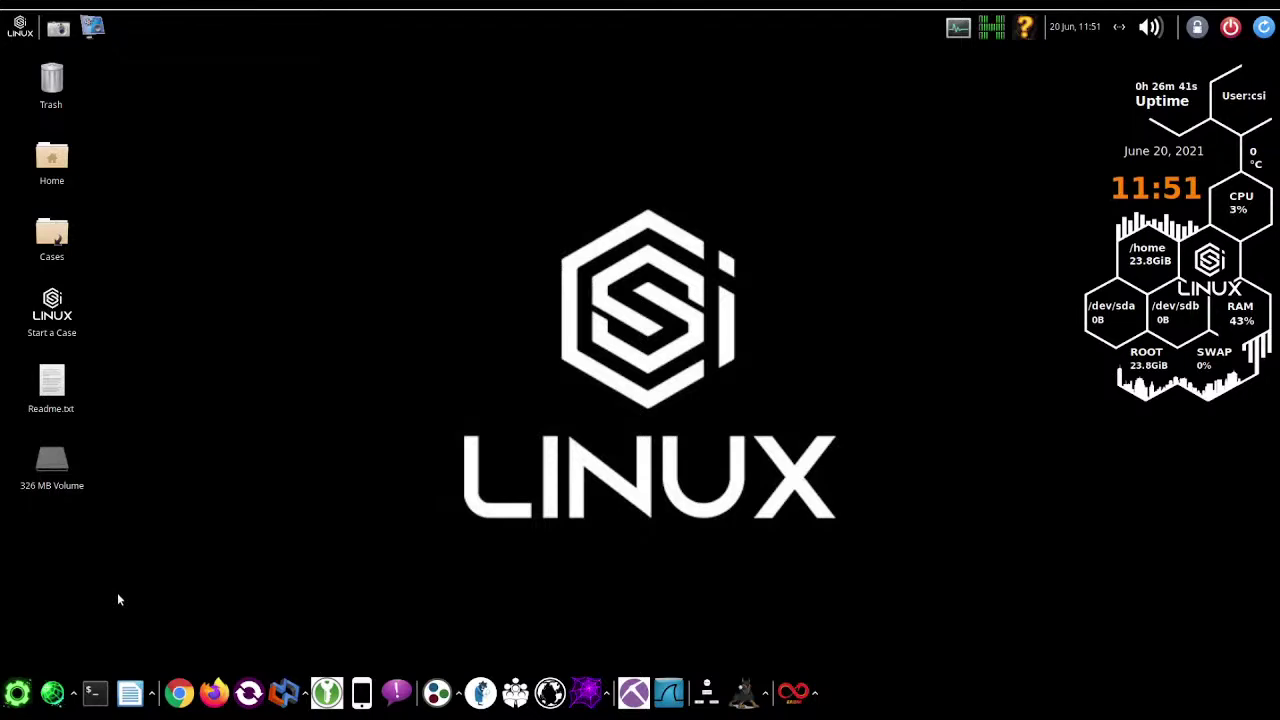
pyautogui.click(151, 700)
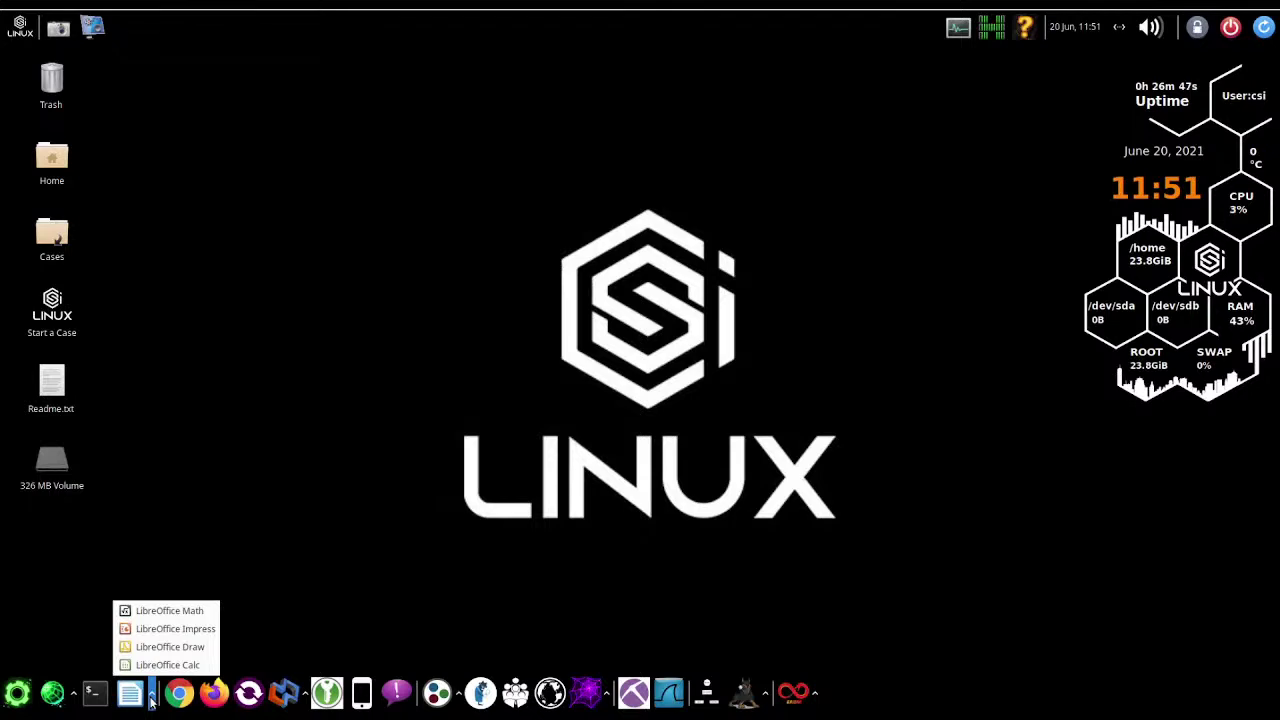
pyautogui.click(285, 640)
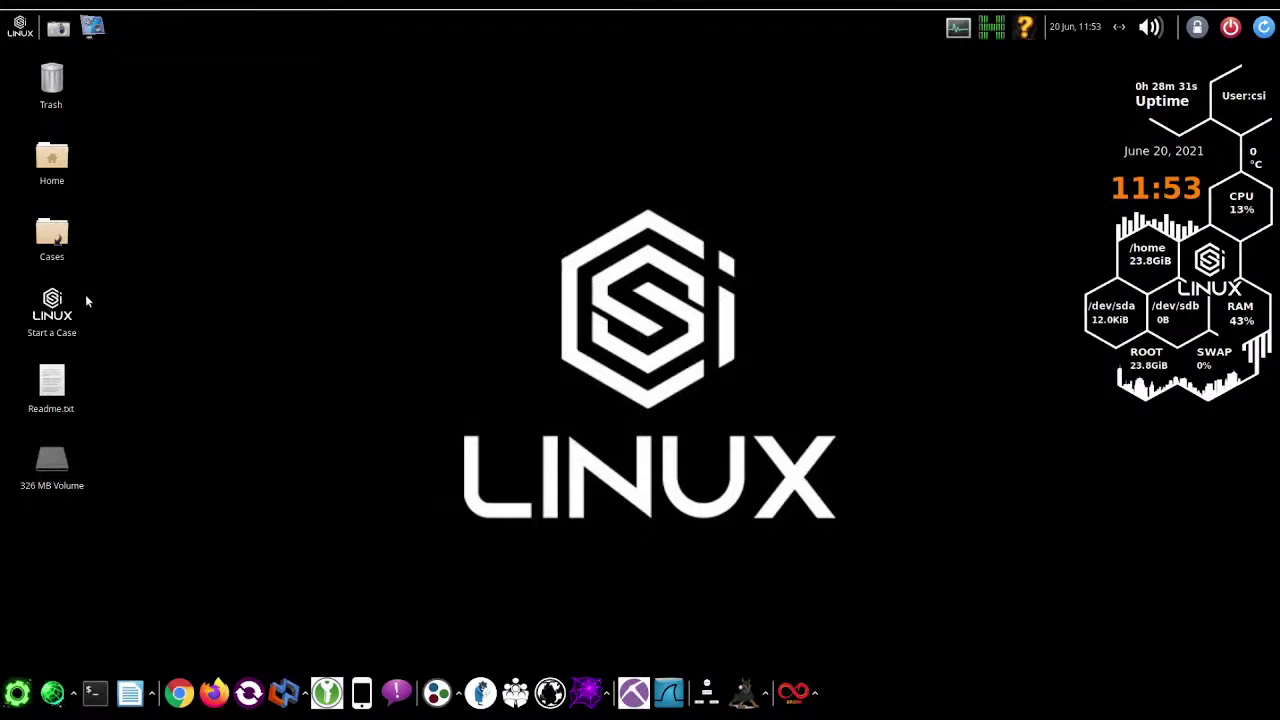
# Step: Launch Start a Case, glance at CSI Linux Management under System Management, then open General Case Management
pyautogui.doubleClick(53, 302)
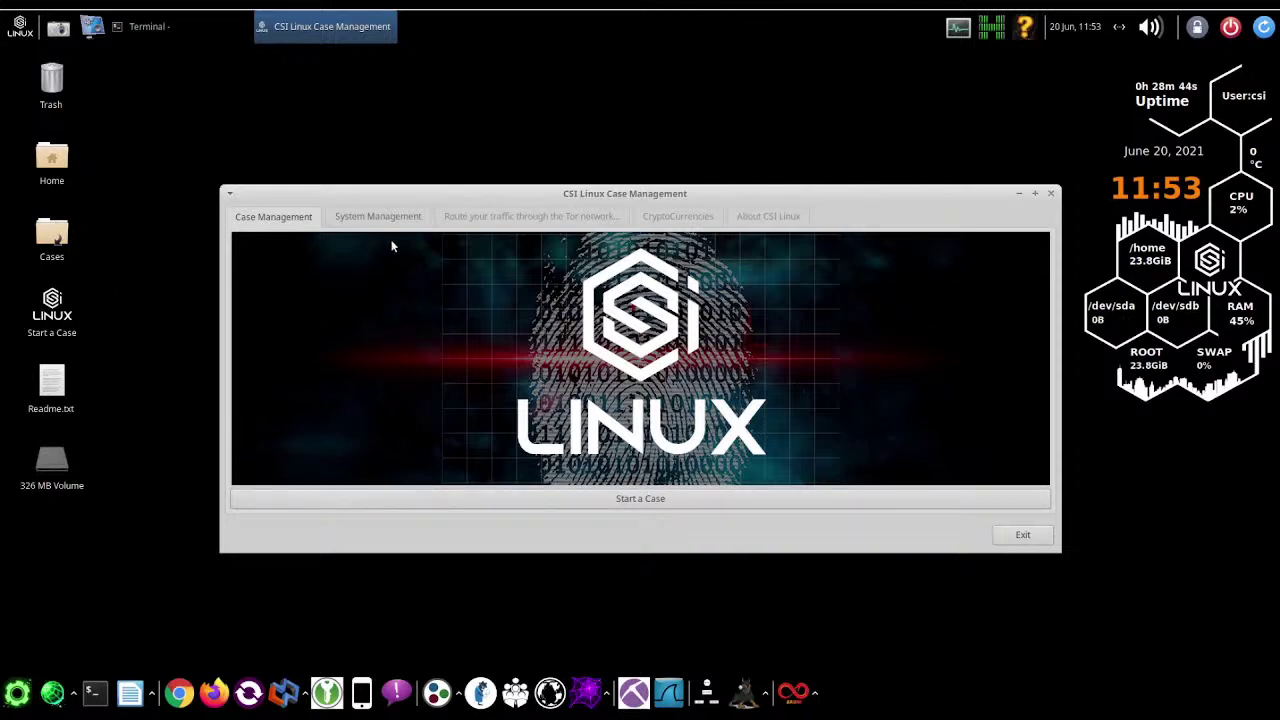
pyautogui.click(362, 217)
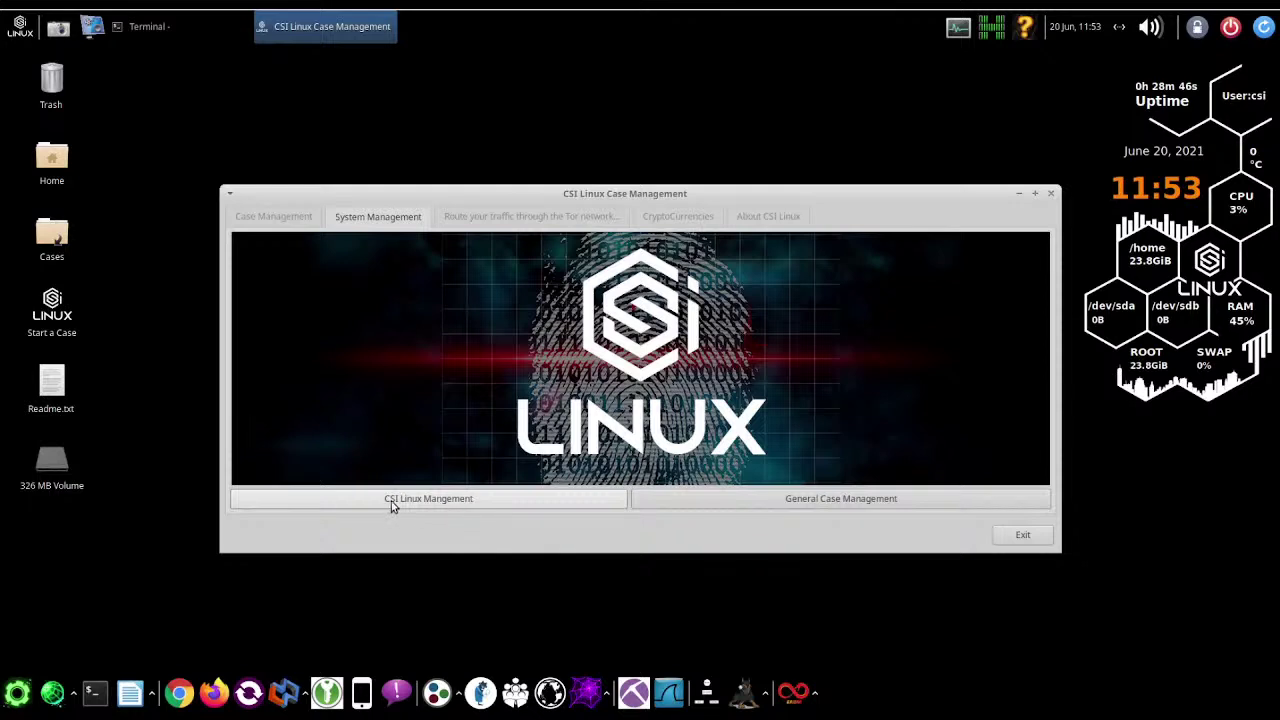
pyautogui.click(420, 502)
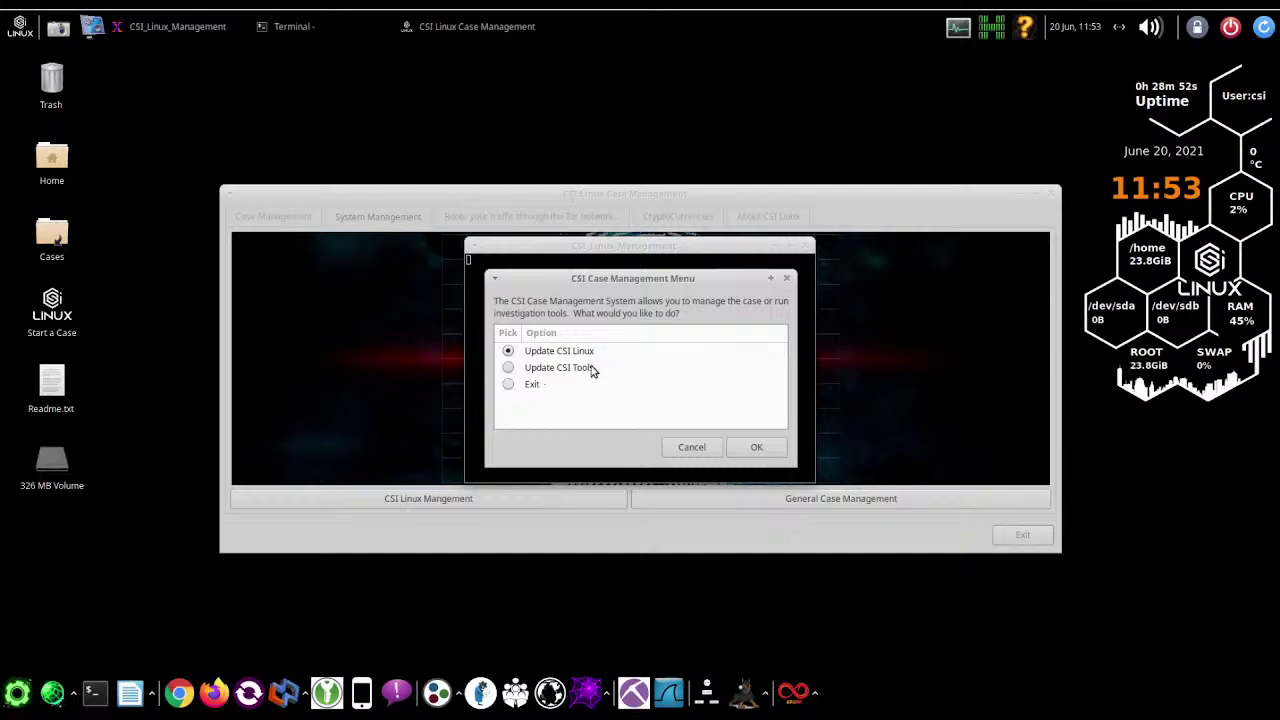
pyautogui.click(690, 450)
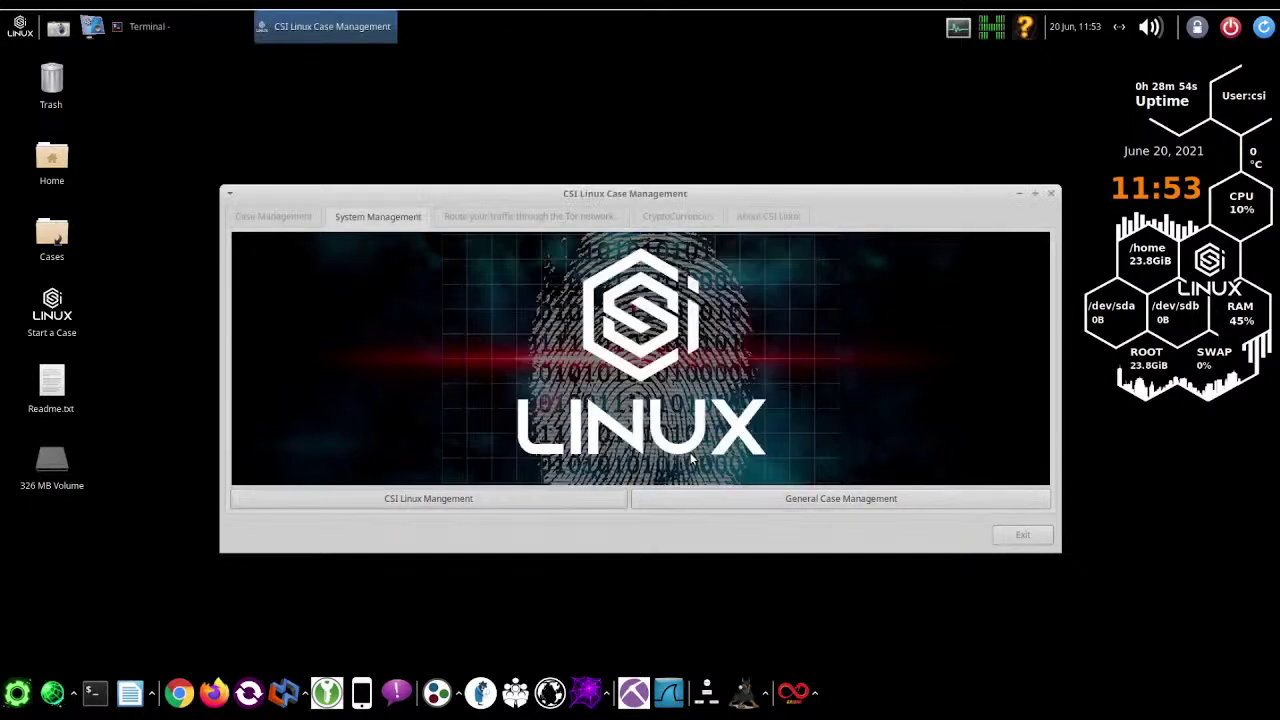
pyautogui.click(797, 500)
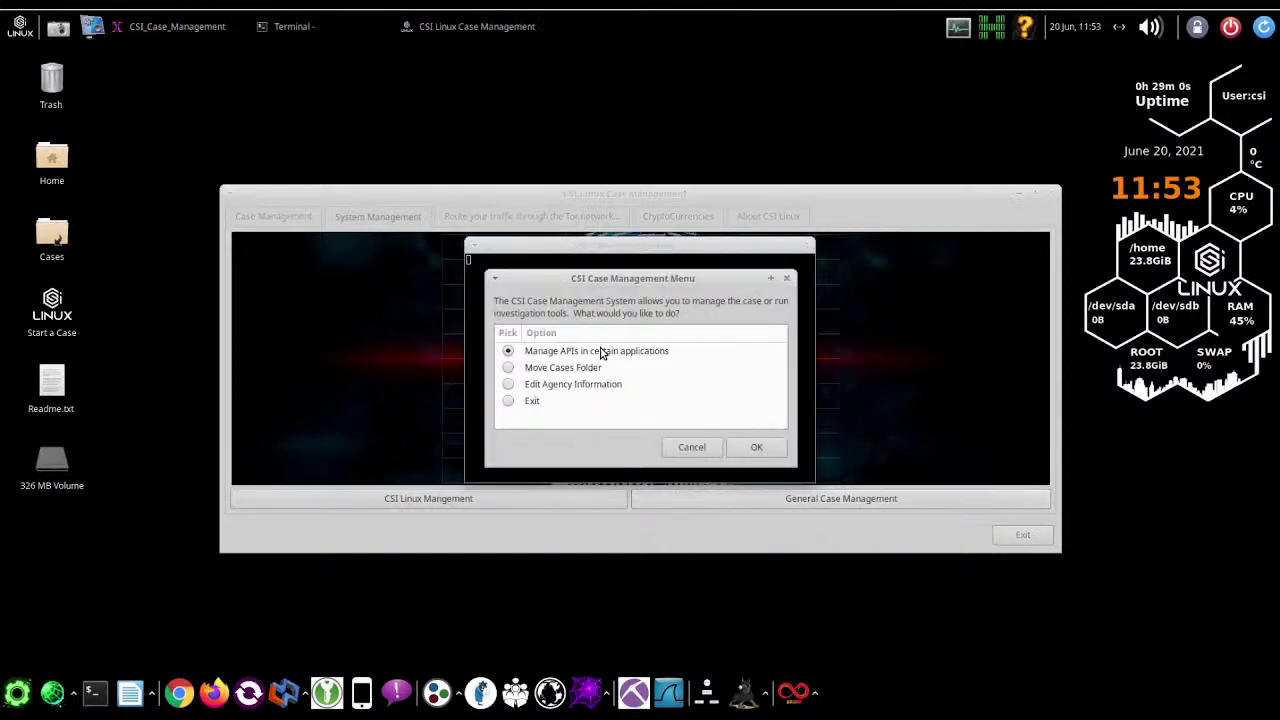
# Step: Open the startcsiconfig agency information file via Edit Agency Information, close it, and exit the menu
pyautogui.click(509, 386)
pyautogui.click(770, 451)
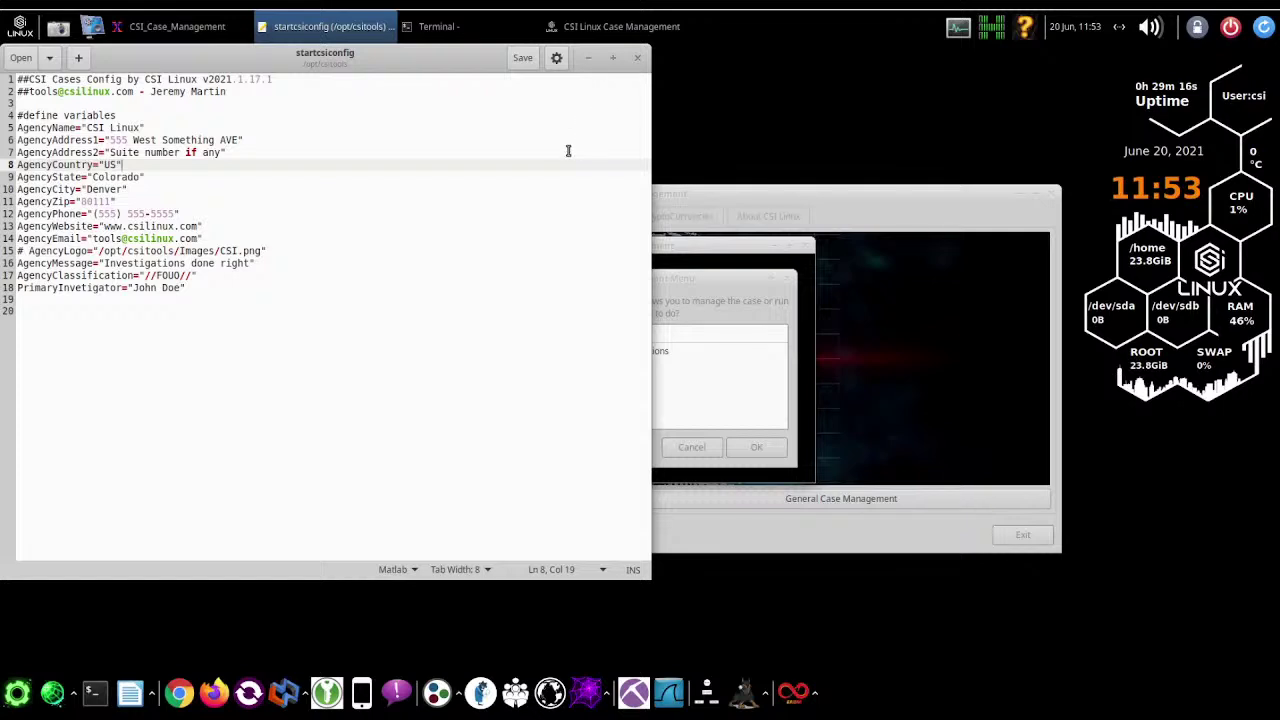
pyautogui.click(640, 62)
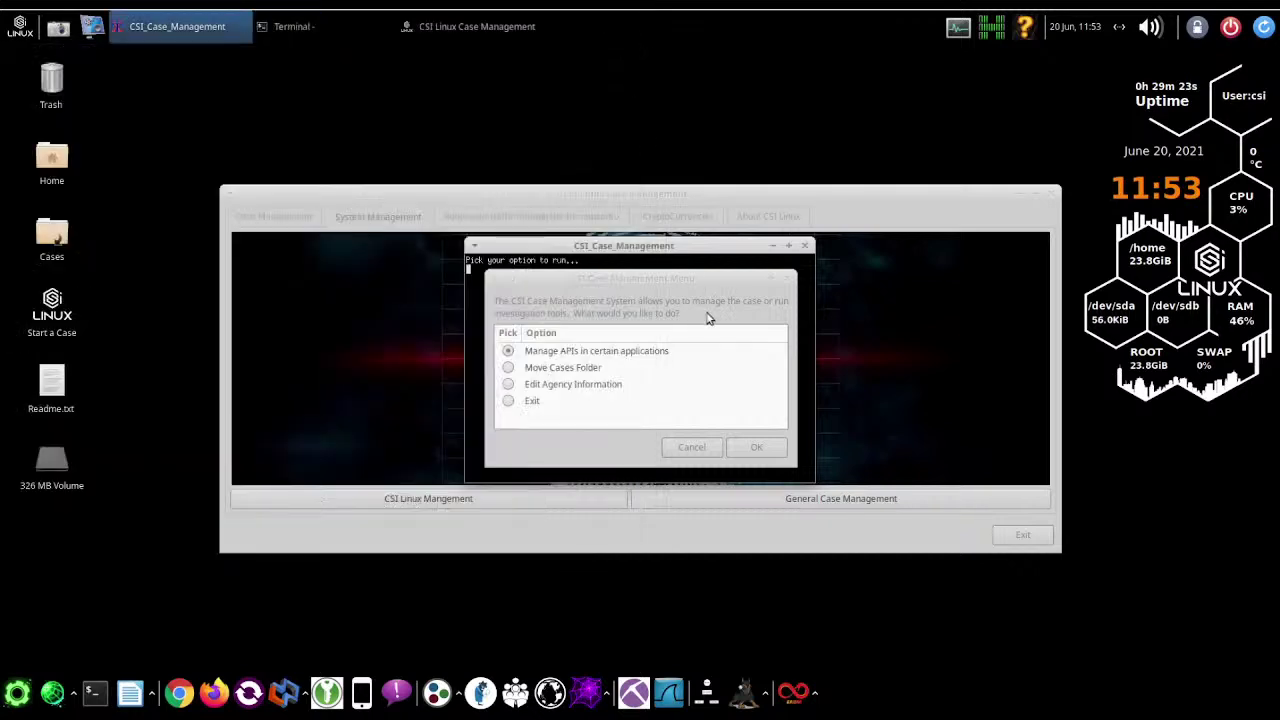
pyautogui.click(508, 401)
# Step: Browse the Tor traffic routing tab, then the CryptoCurrencies tab, and select Exodus Online Wallet
pyautogui.click(756, 447)
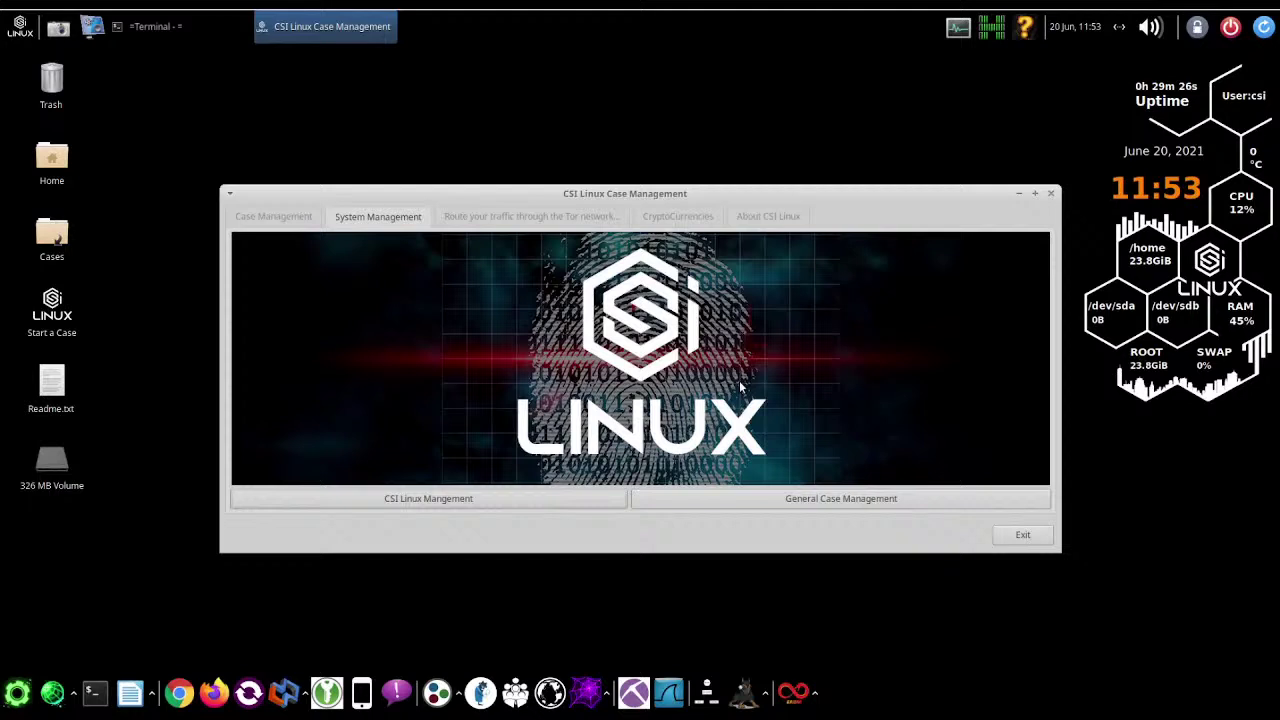
pyautogui.click(483, 215)
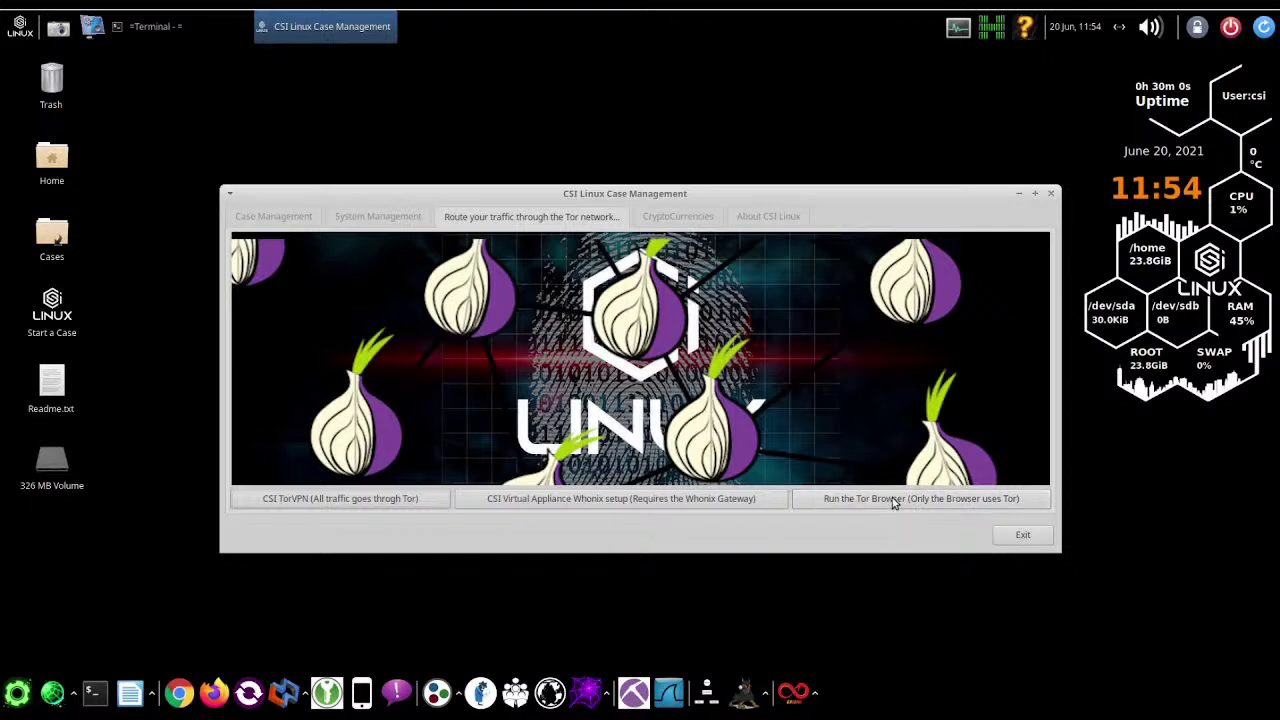
pyautogui.click(690, 218)
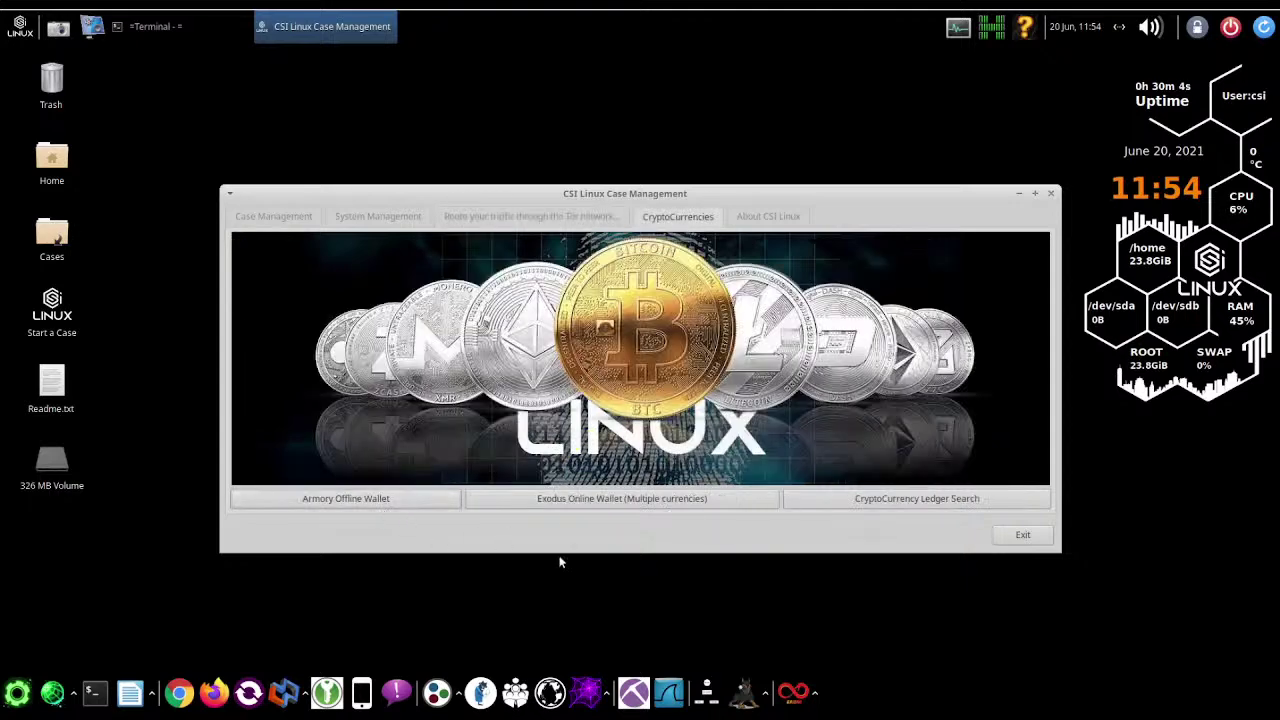
pyautogui.click(611, 503)
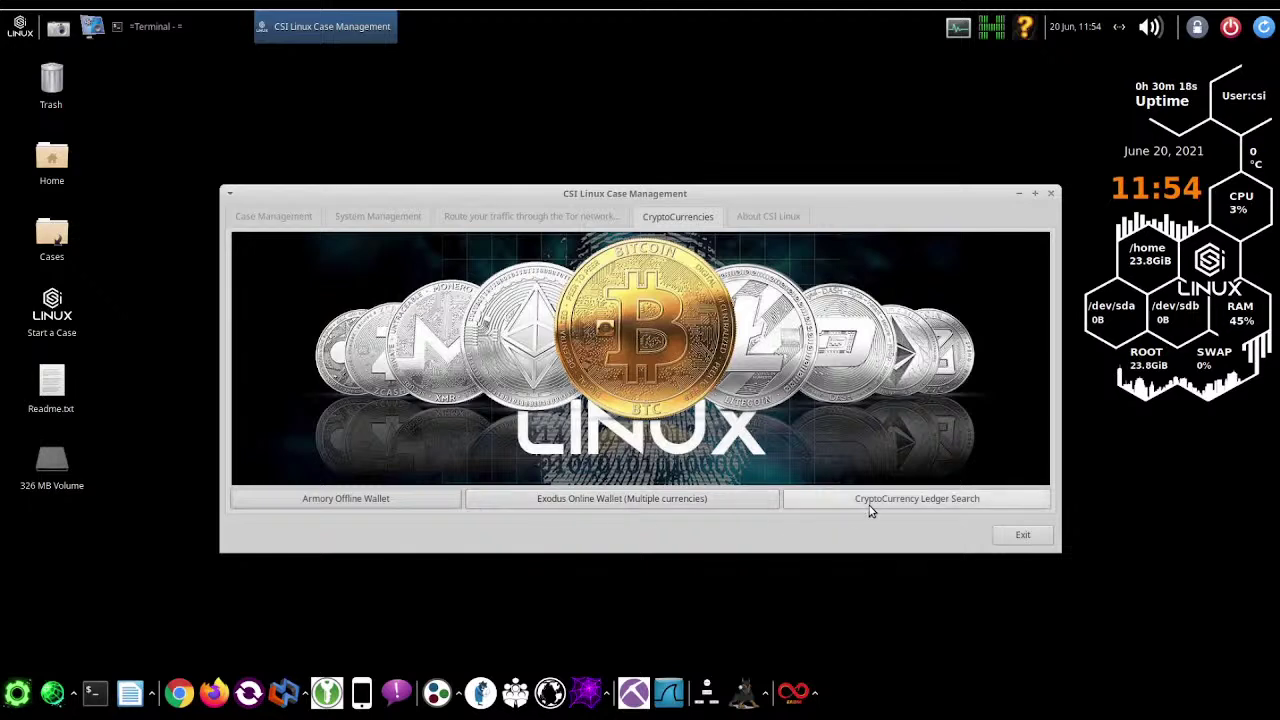
# Step: From the Case Management tab, choose Start a Case and then Start New Case
pyautogui.click(273, 218)
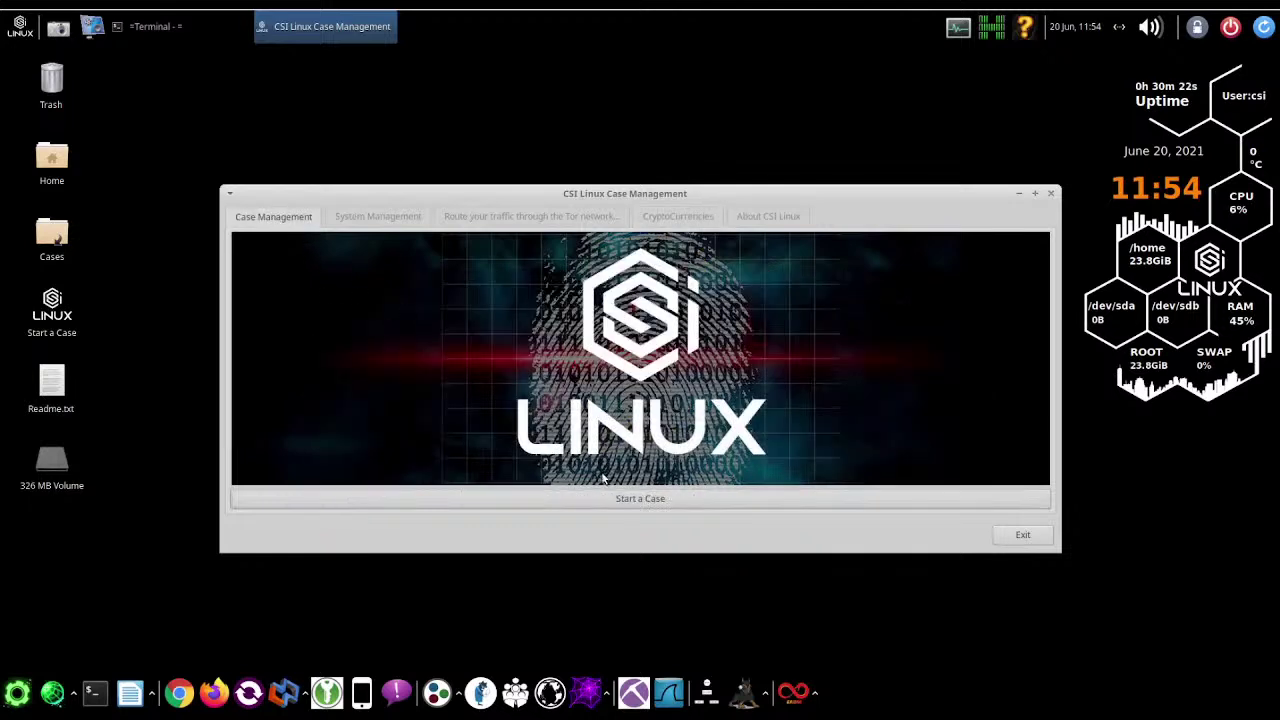
pyautogui.click(627, 505)
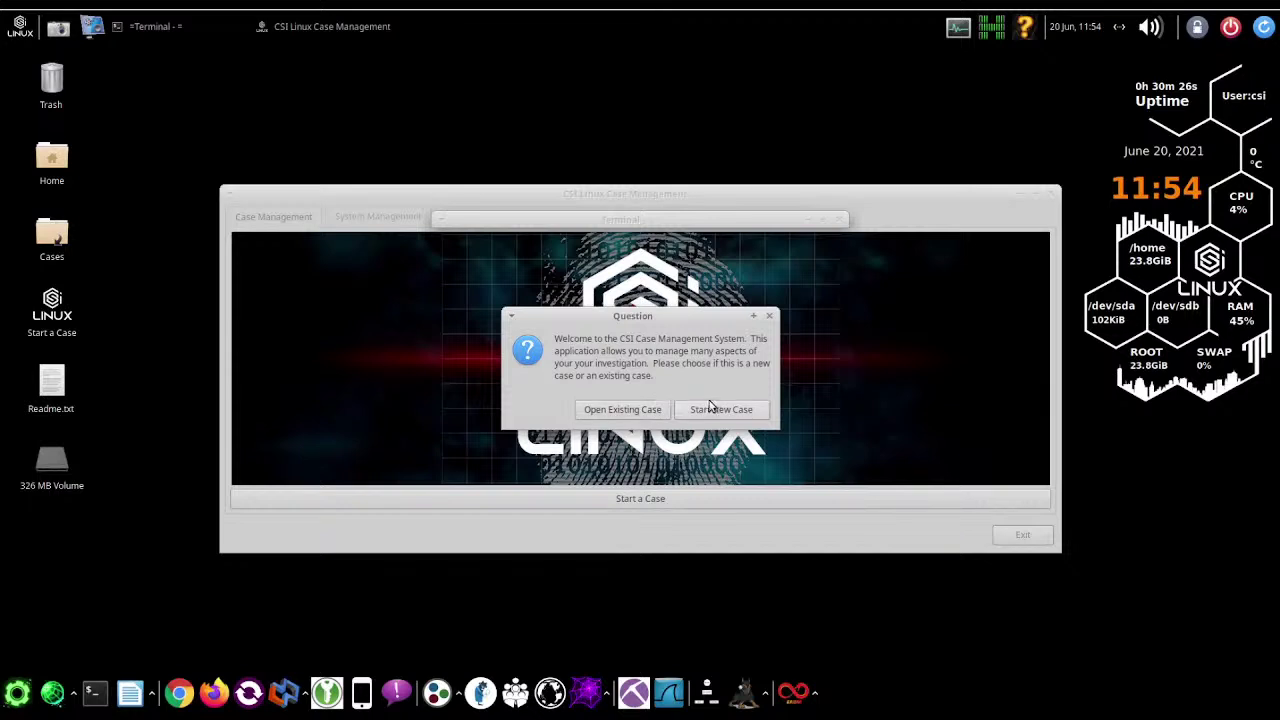
pyautogui.click(721, 410)
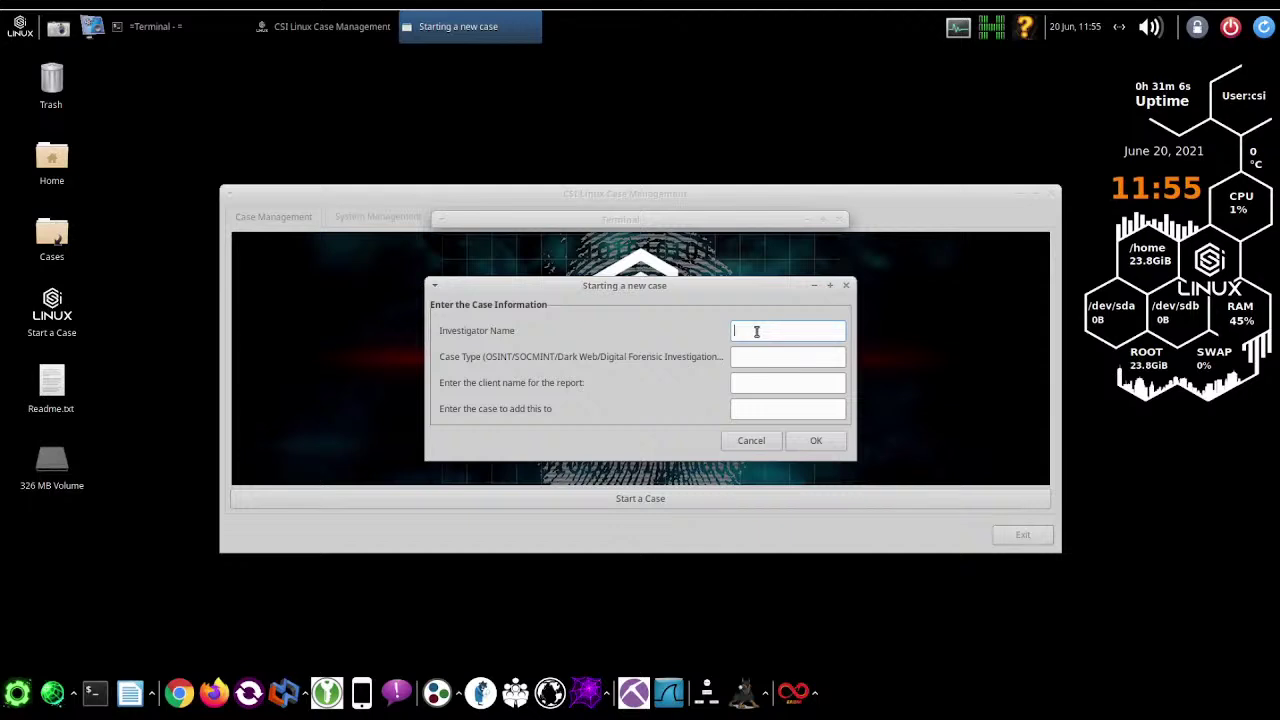
# Step: Enter the investigator's name, case type Demo, client CSI Linux and case name Case123, then submit
pyautogui.write('Jeremy Martin')
pyautogui.press('Tab')
pyautogui.write('De')
pyautogui.write('mo')
pyautogui.write('CSI Linux')
pyautogui.press('Tab')
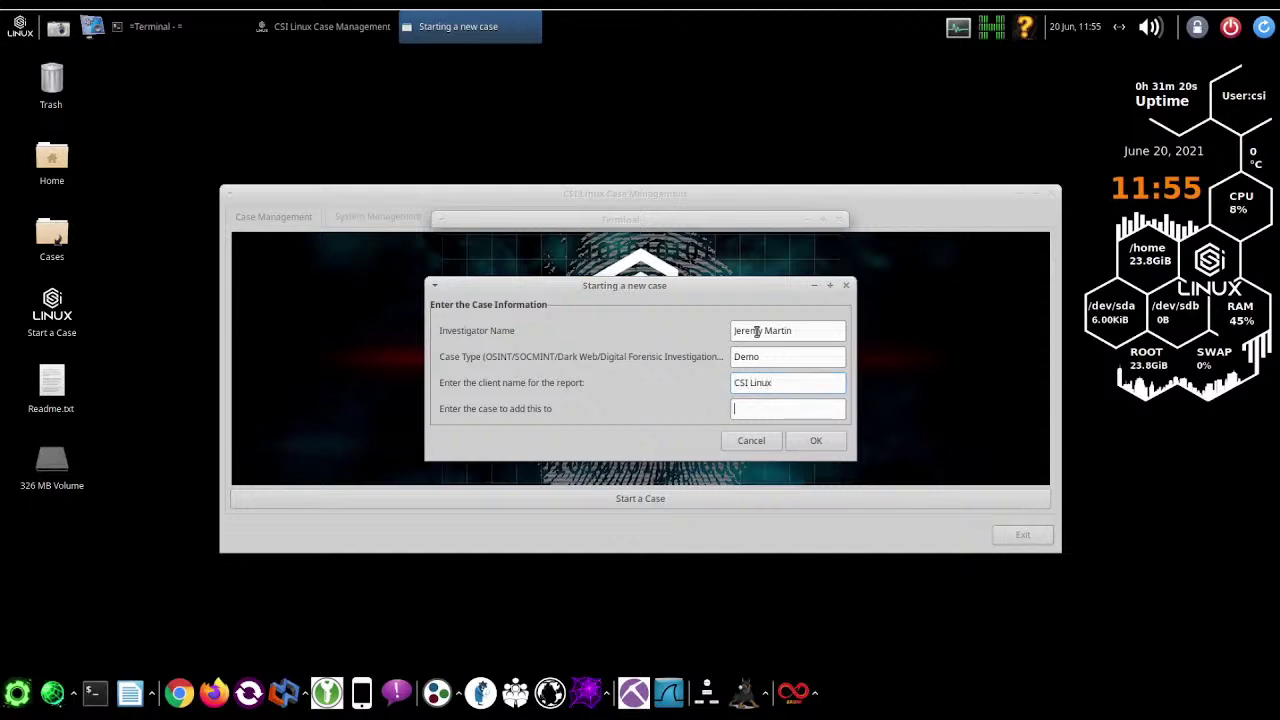
pyautogui.write('Case123')
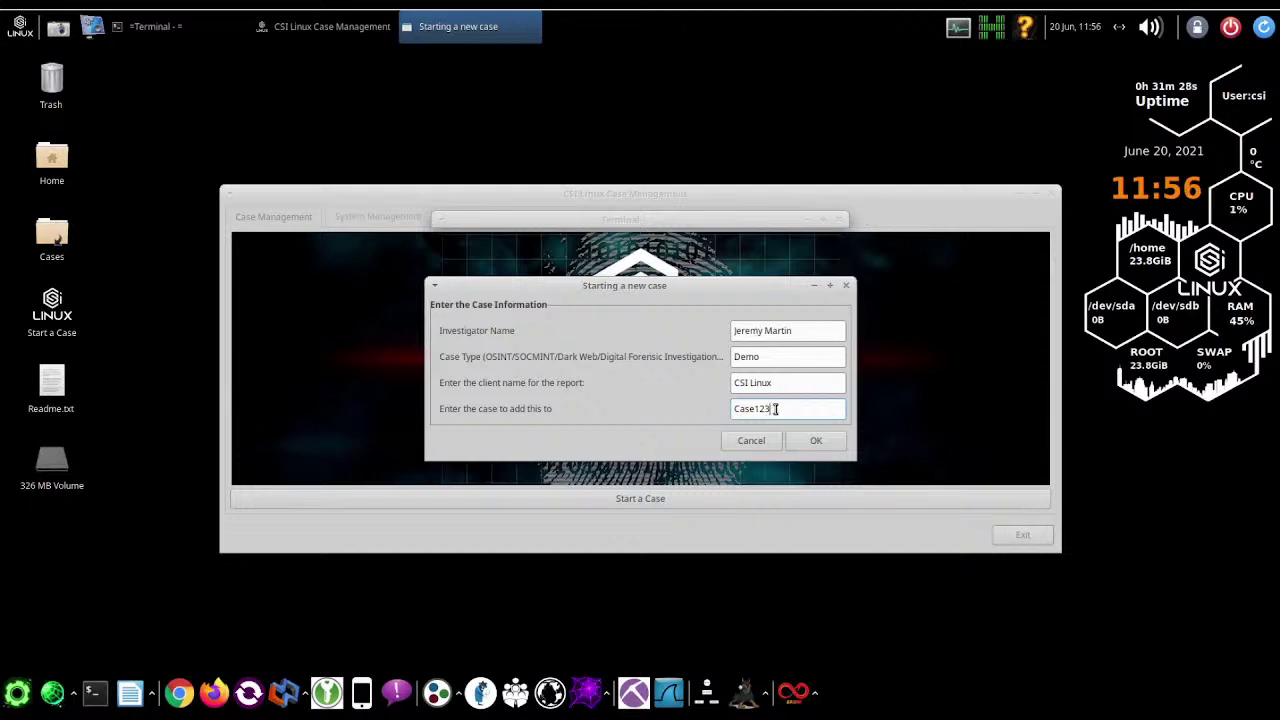
pyautogui.moveTo(777, 409); pyautogui.dragTo(709, 415)
pyautogui.click(815, 442)
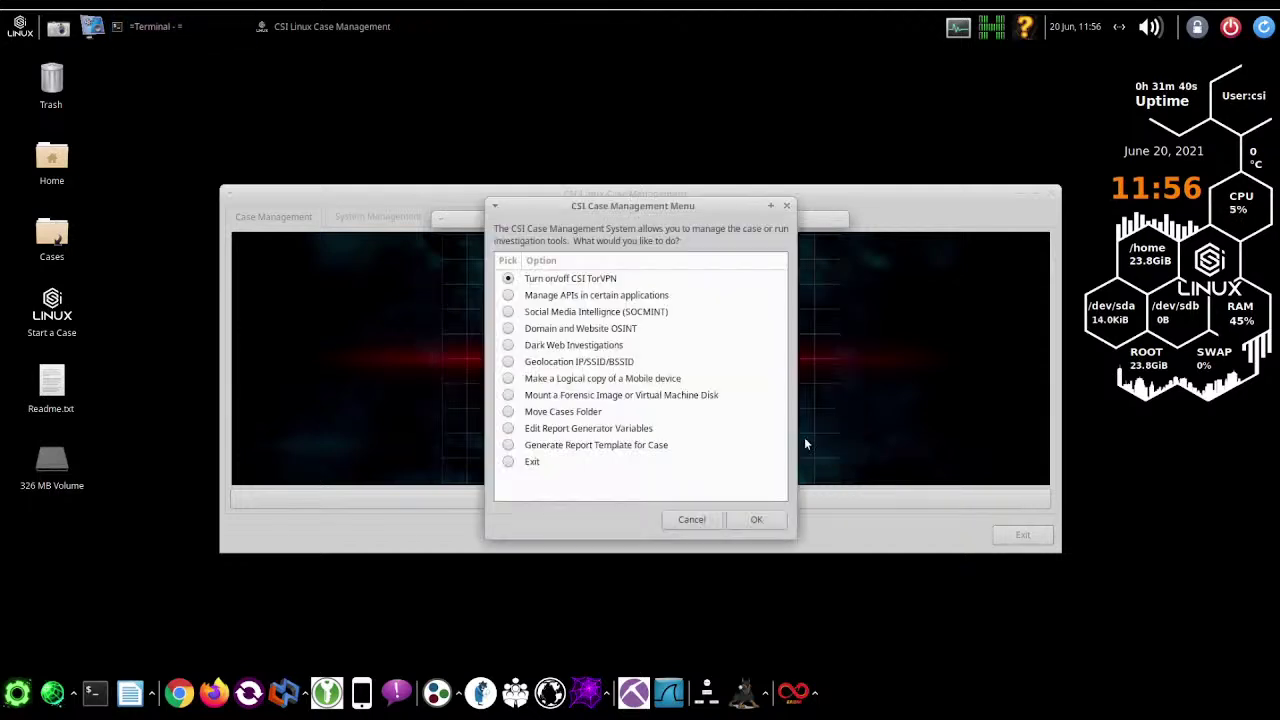
# Step: Try the Domain and Website OSINT, Dark Web Investigations and Geolocation IP/SSID/BSSID menu options
pyautogui.click(510, 329)
pyautogui.click(509, 345)
pyautogui.click(509, 362)
# Step: Generate Report for Case123.odt, dismiss Tip of the Day, select the 'Prepared for' lines, and close Writer
pyautogui.click(753, 521)
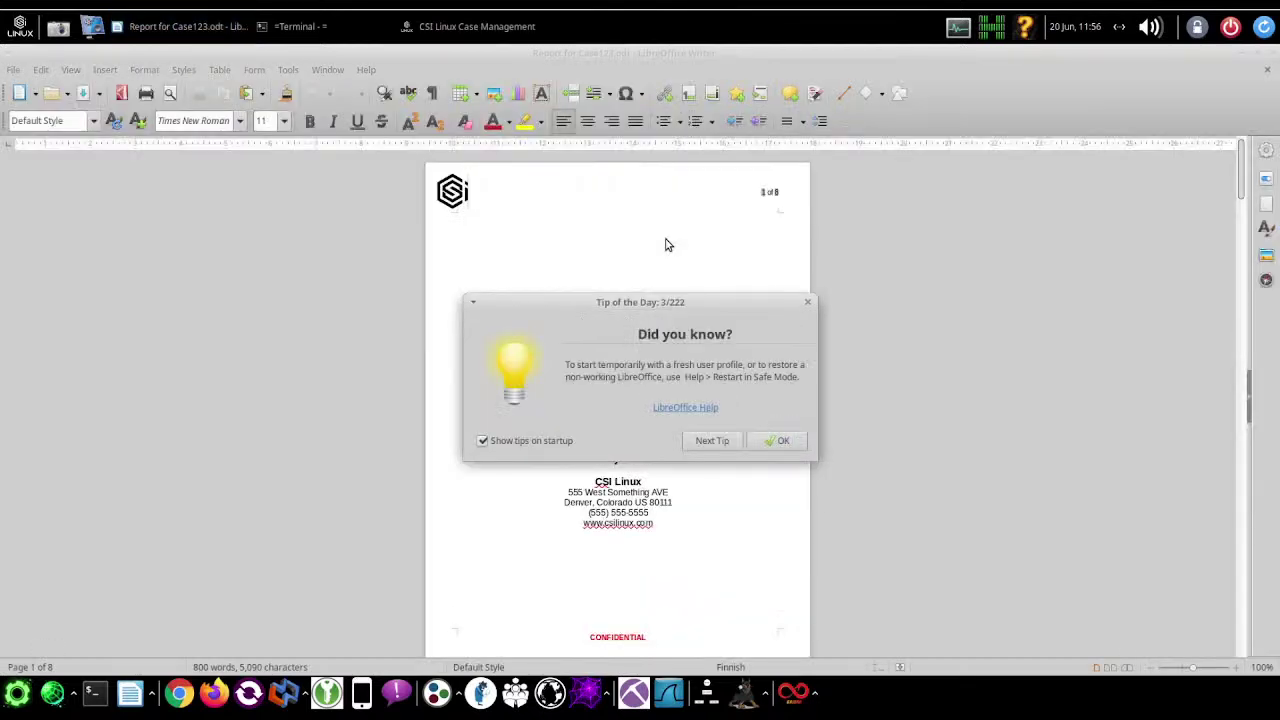
pyautogui.click(779, 442)
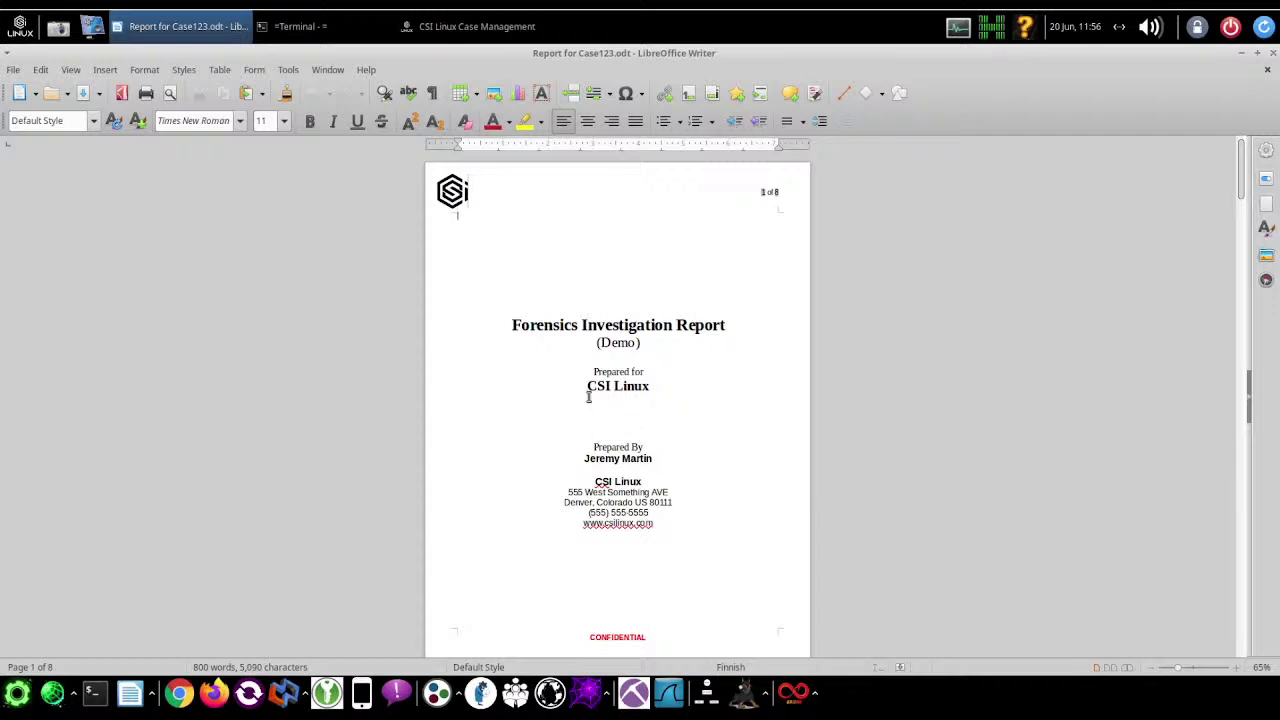
pyautogui.moveTo(592, 371); pyautogui.dragTo(906, 520)
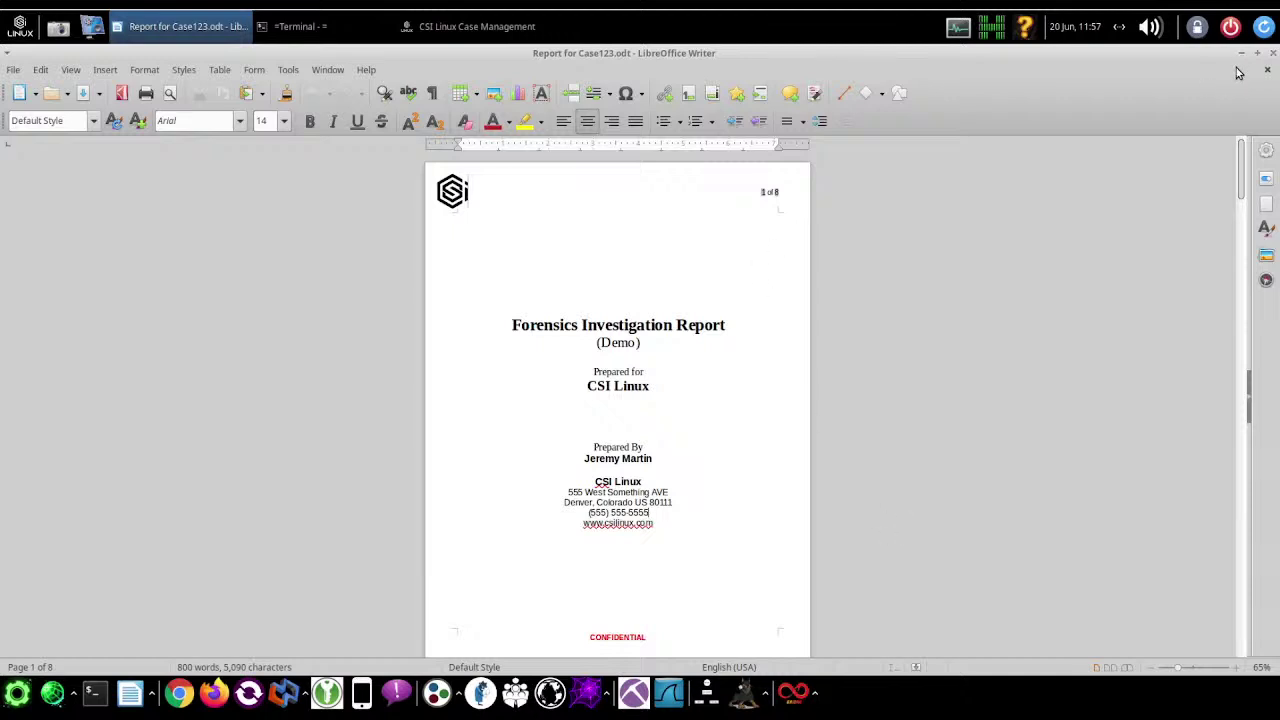
pyautogui.click(1273, 52)
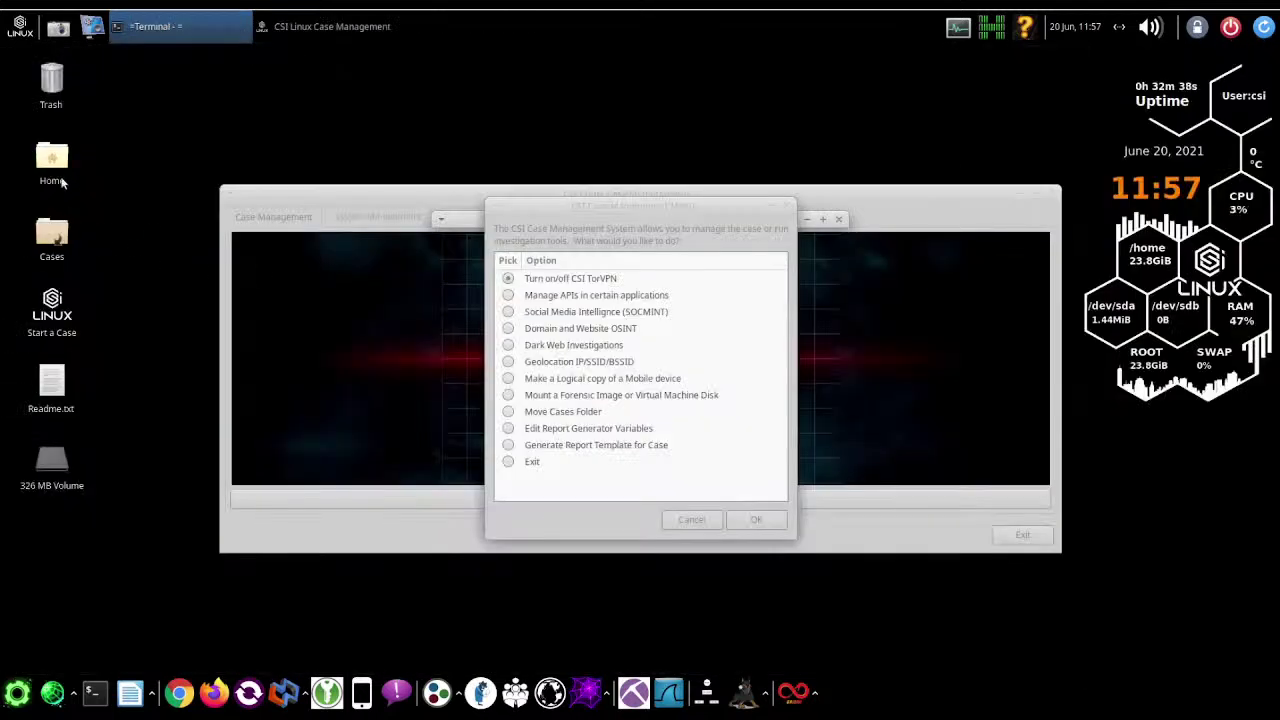
# Step: Navigate from Home to Documents/Templates and select csi-template.odt
pyautogui.doubleClick(62, 180)
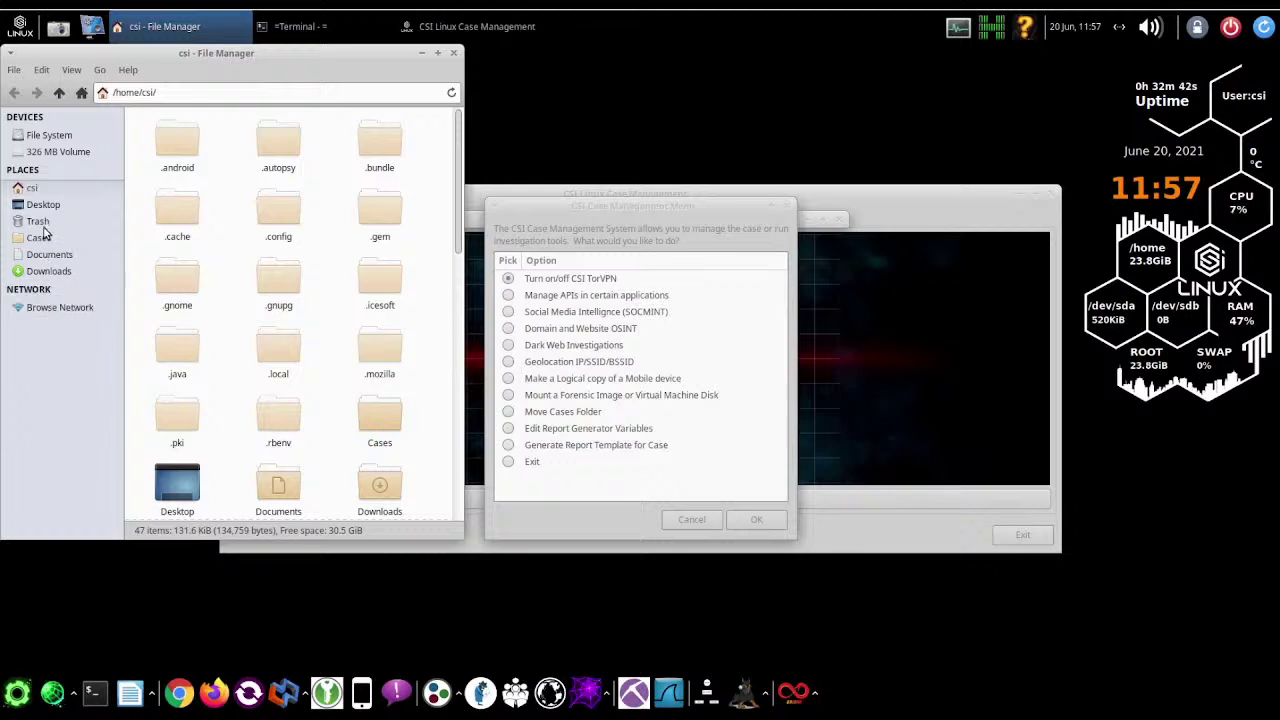
pyautogui.scroll(-1, 250, 370)
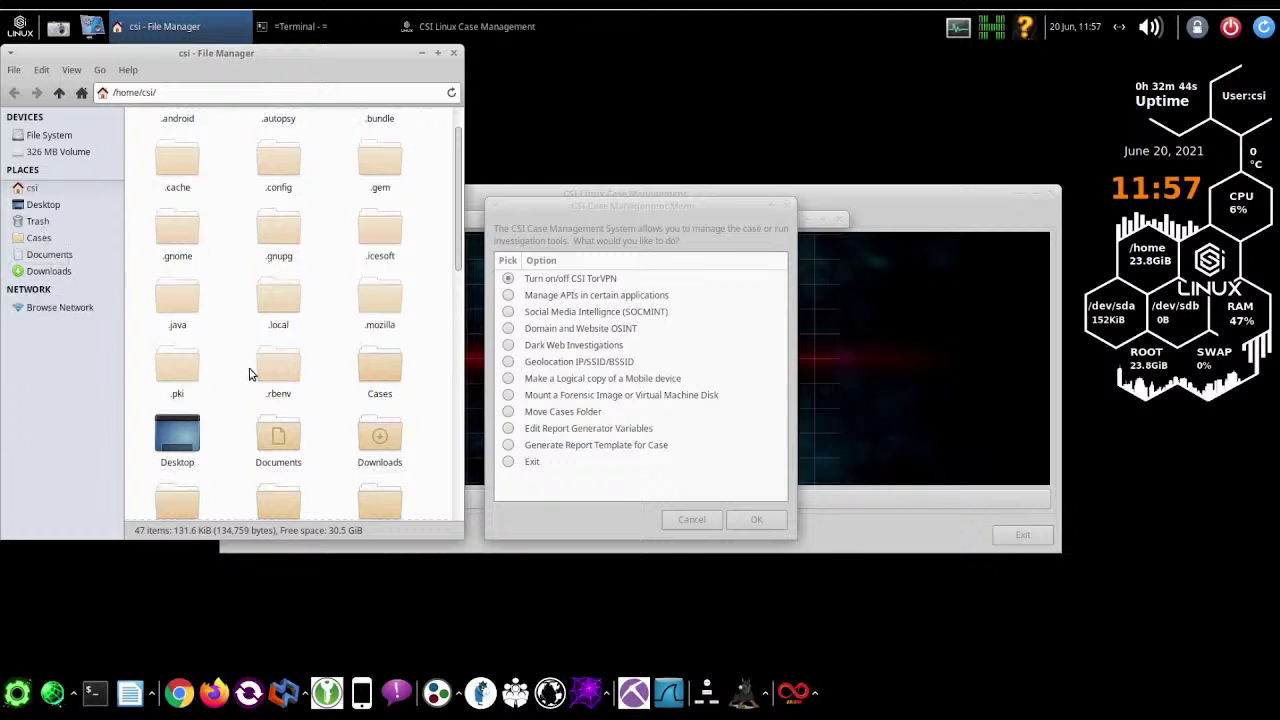
pyautogui.doubleClick(278, 438)
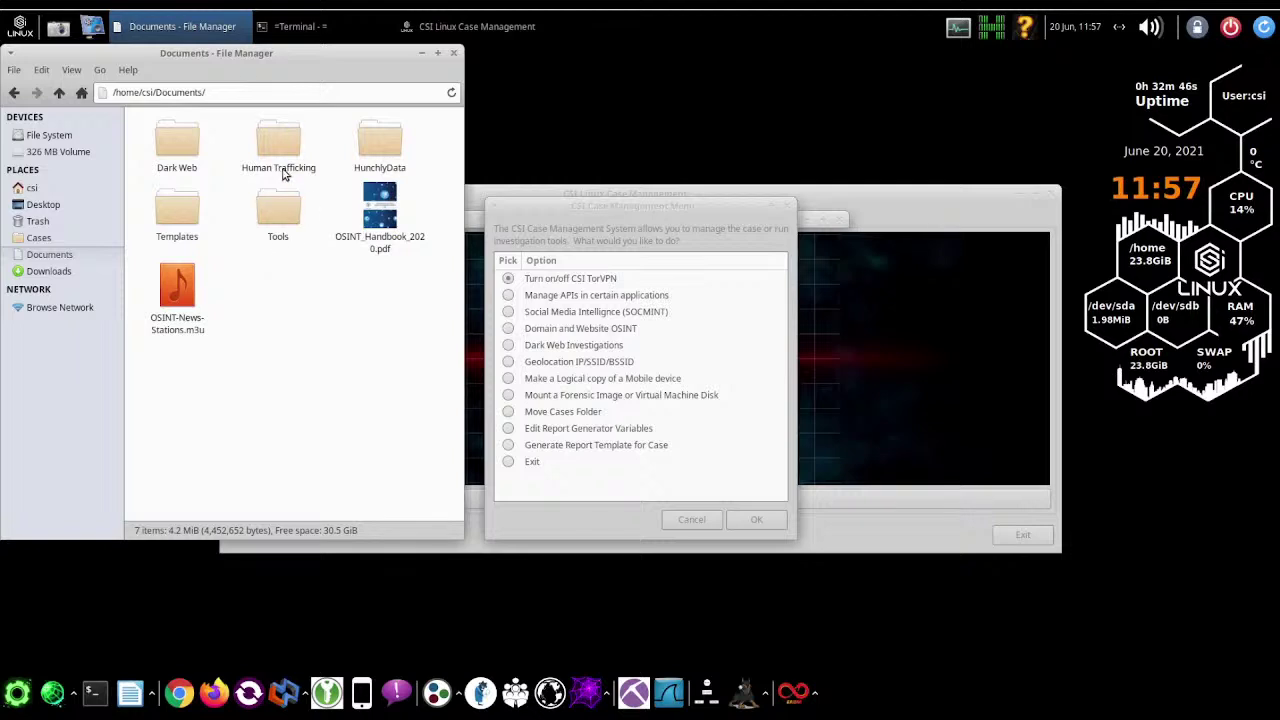
pyautogui.doubleClick(180, 214)
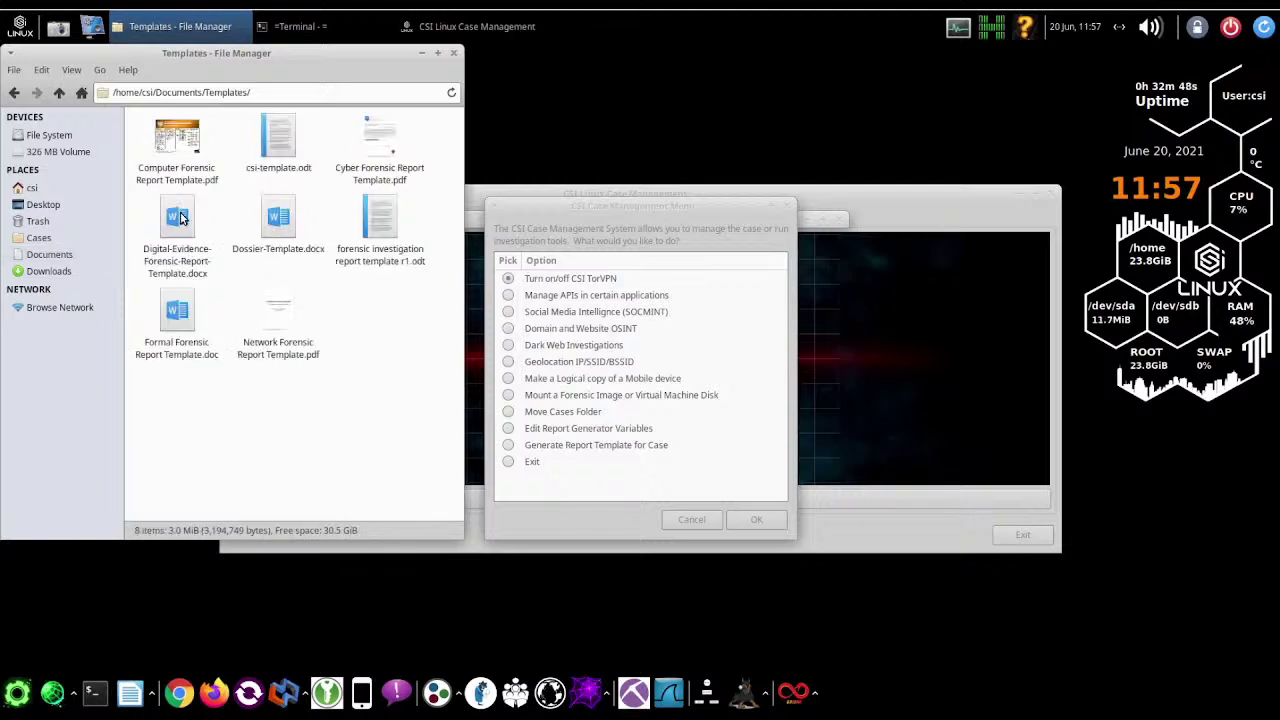
pyautogui.click(270, 145)
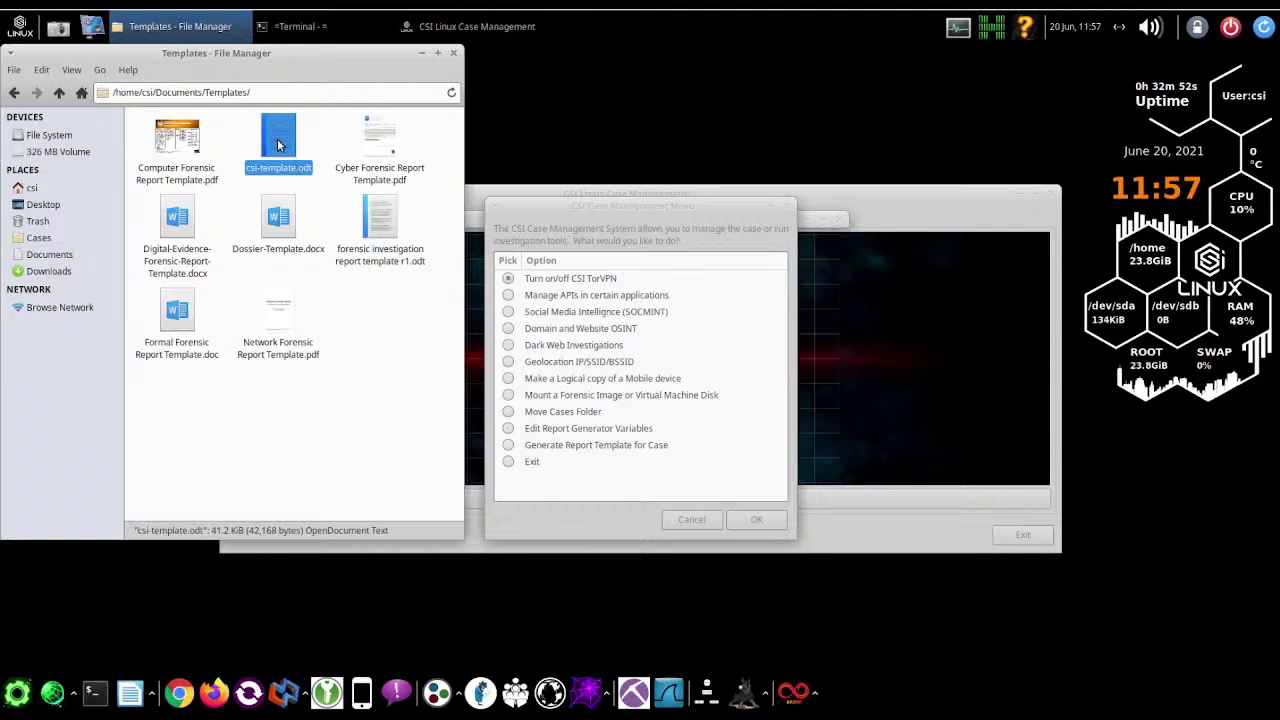
# Step: Open csi-template.odt, select its agency address lines, then close Writer and the Templates window
pyautogui.doubleClick(282, 145)
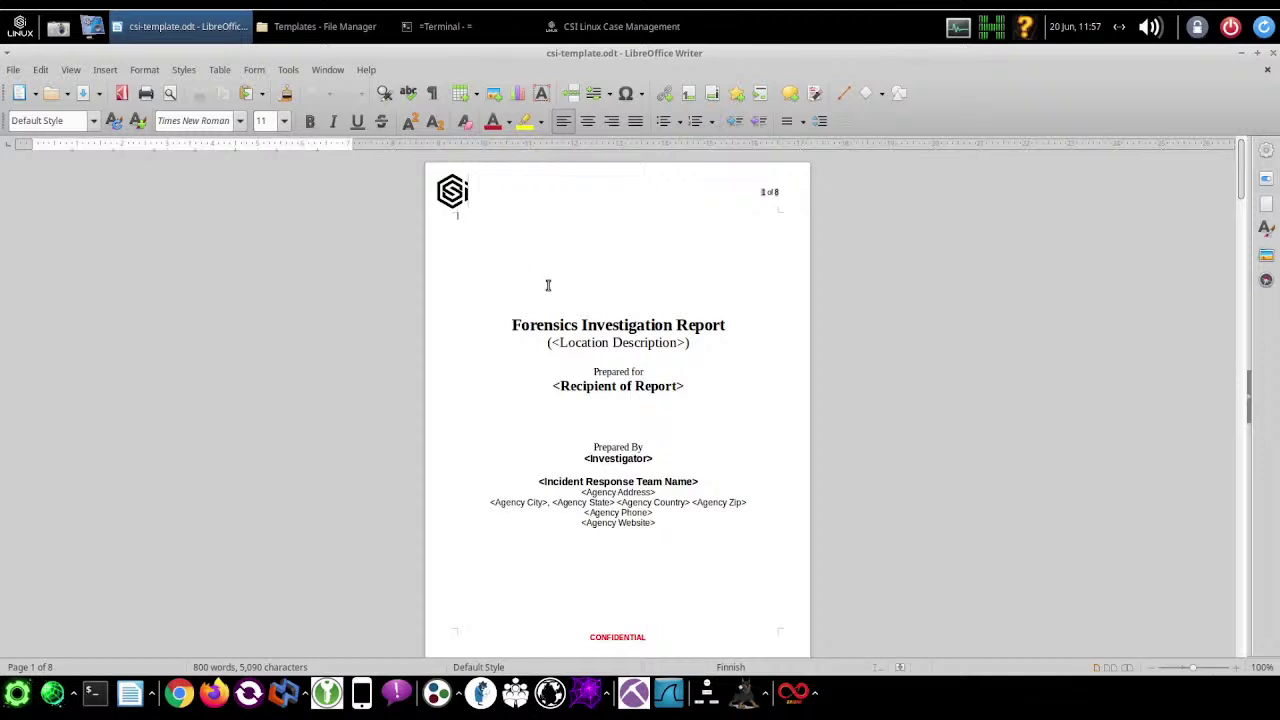
pyautogui.moveTo(656, 527); pyautogui.dragTo(560, 492)
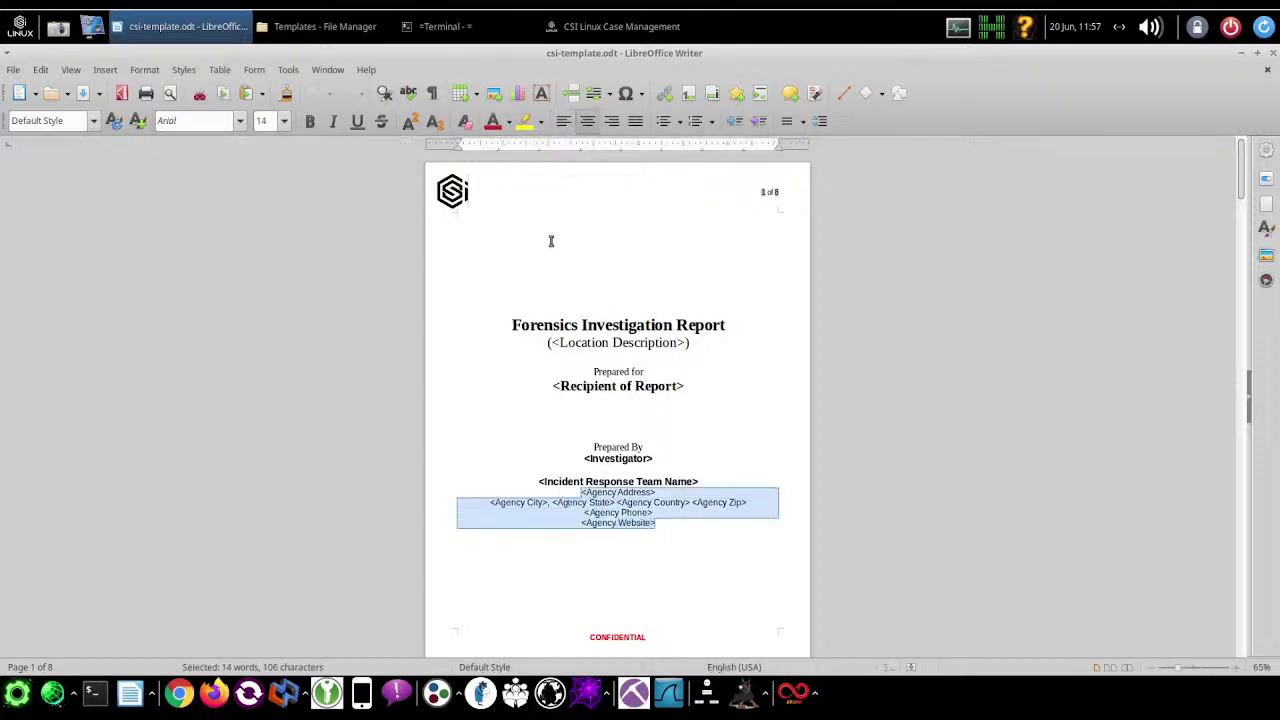
pyautogui.click(1272, 53)
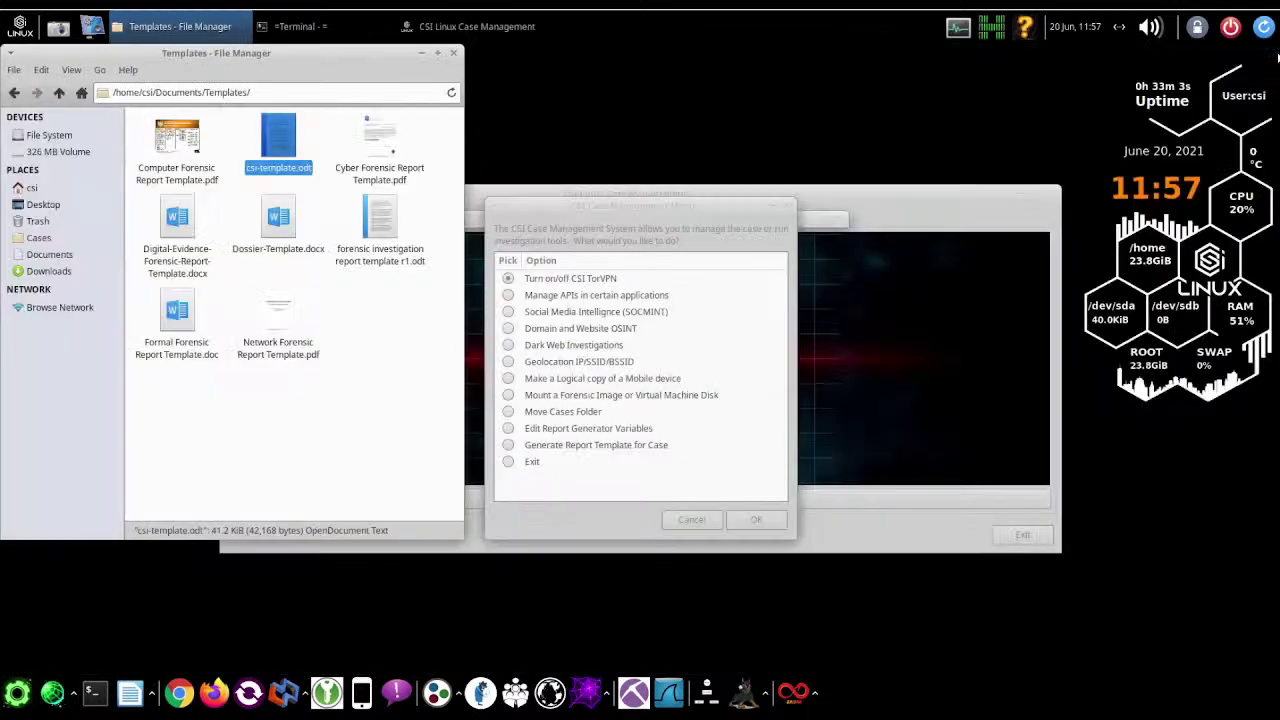
pyautogui.click(453, 52)
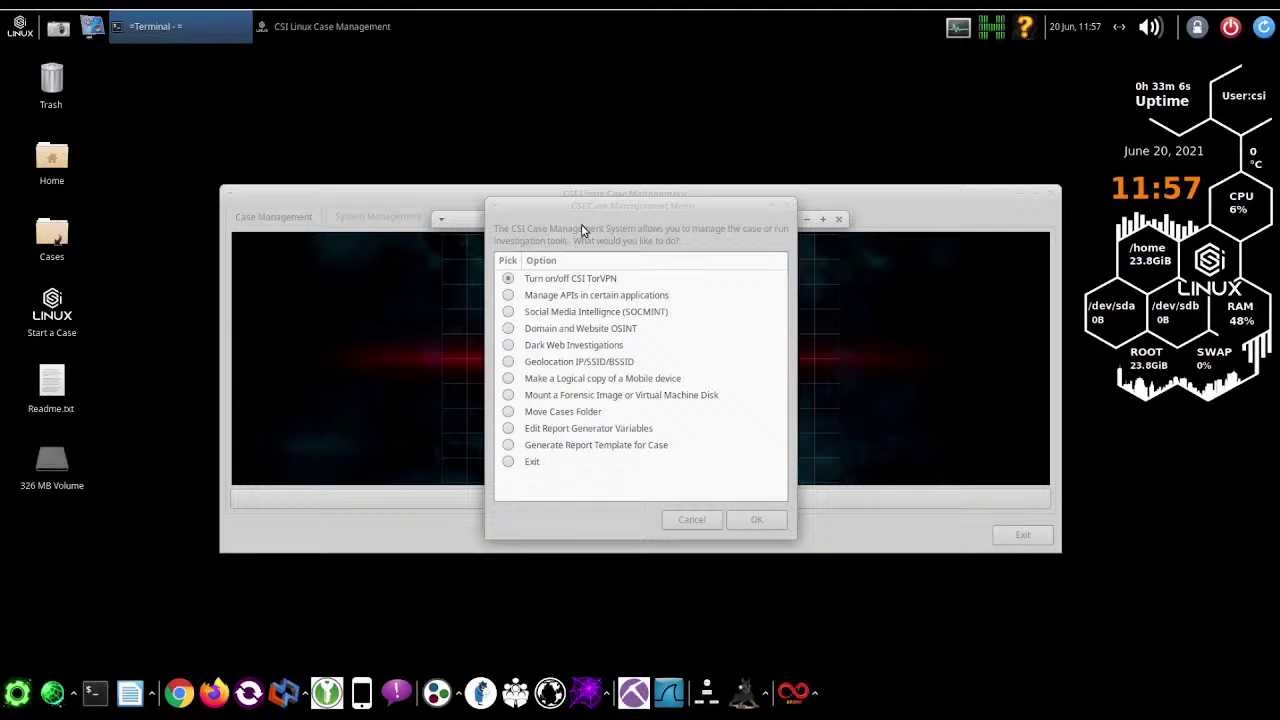
pyautogui.click(510, 313)
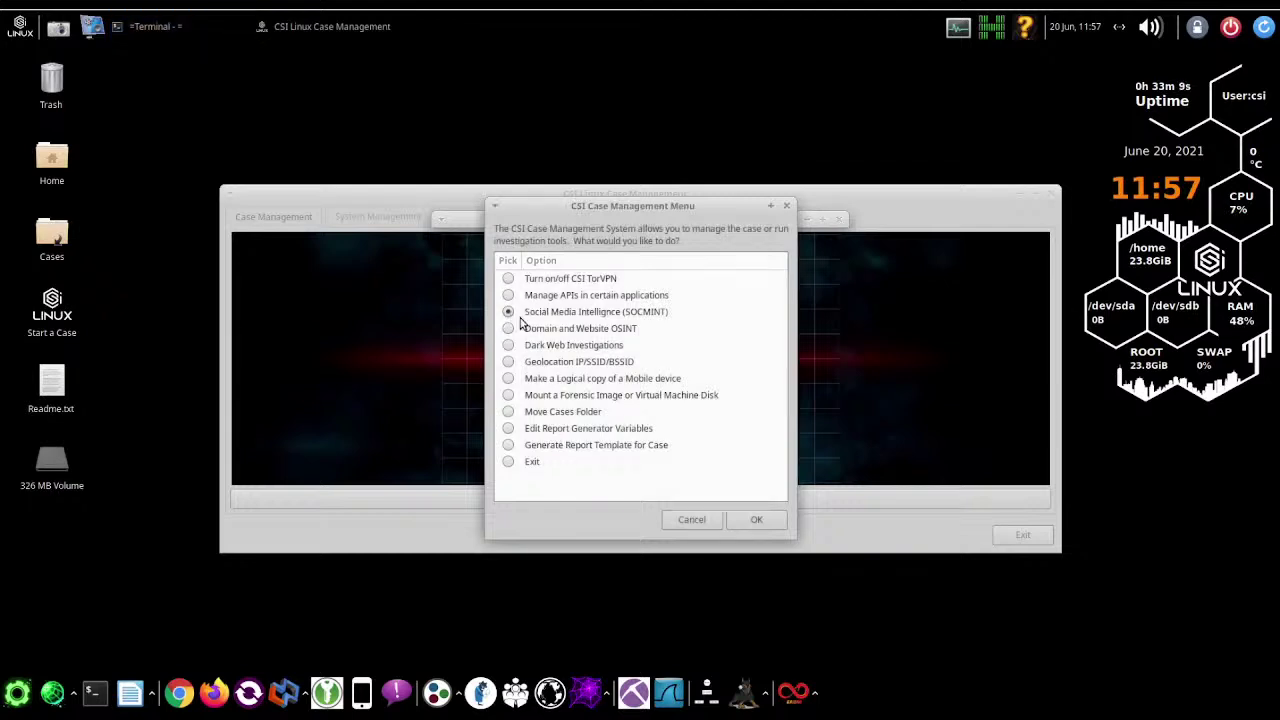
pyautogui.click(754, 521)
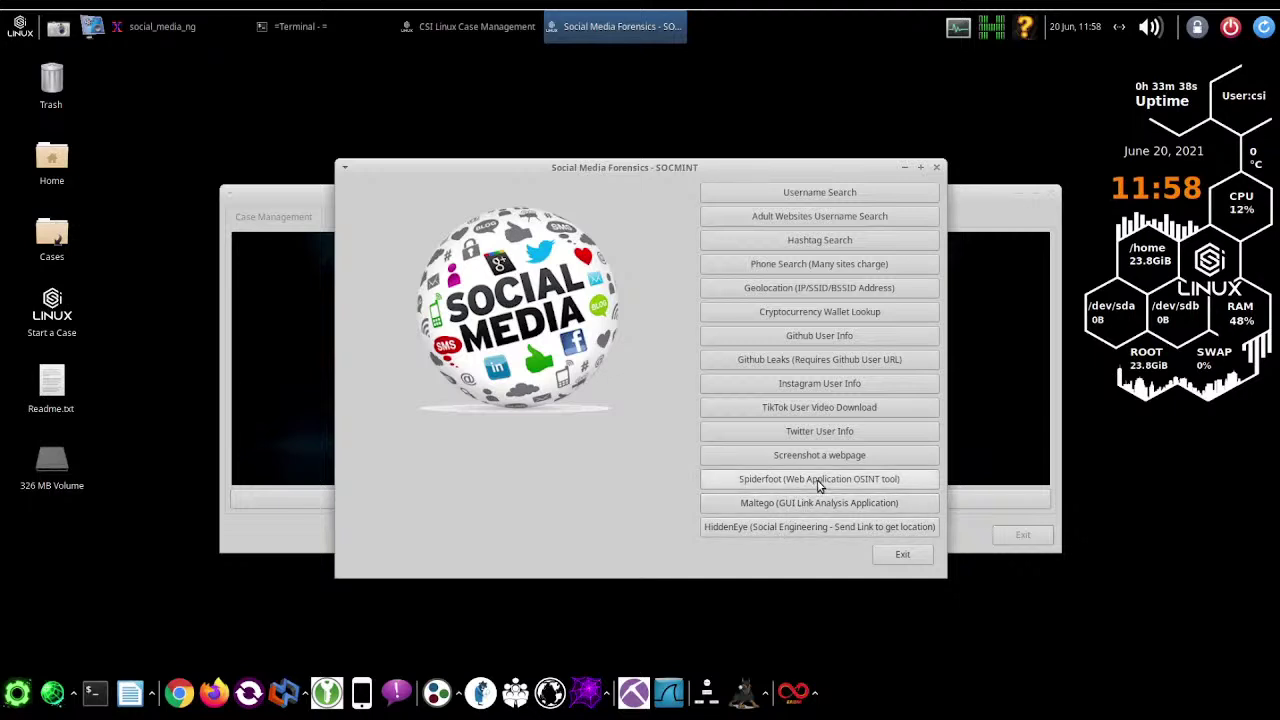
pyautogui.click(903, 555)
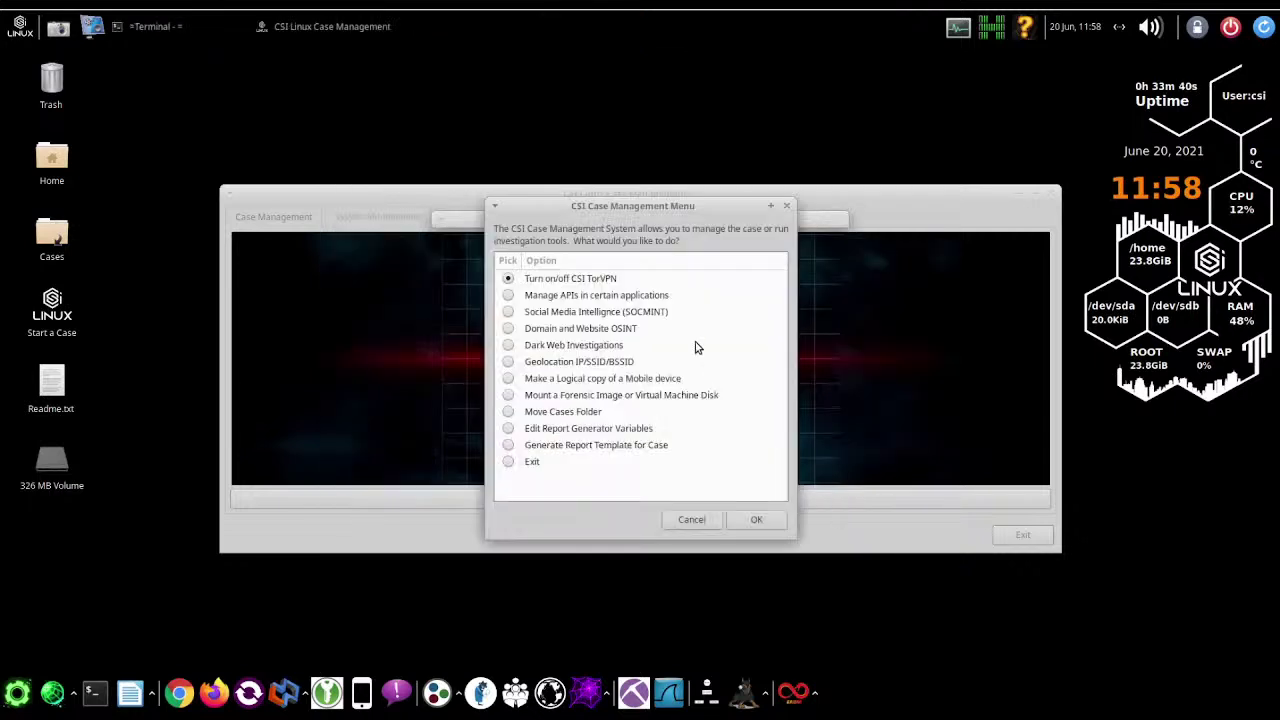
pyautogui.click(508, 330)
pyautogui.click(756, 520)
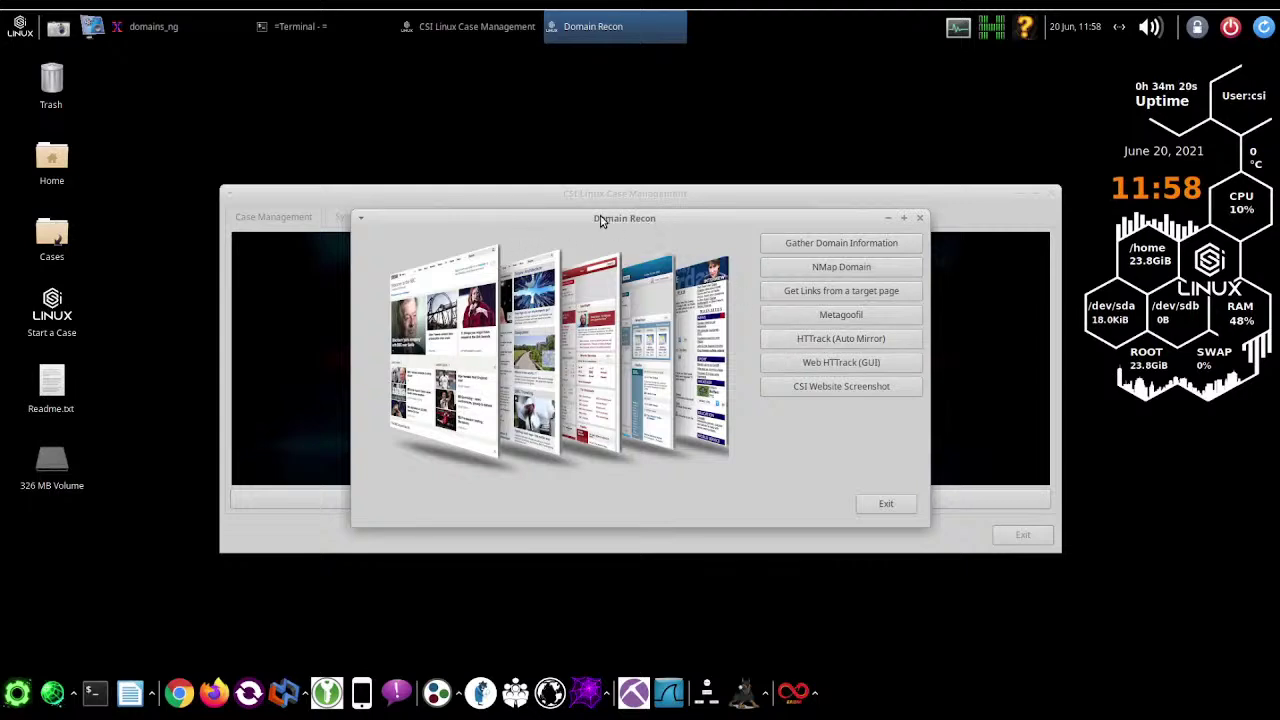
pyautogui.click(886, 504)
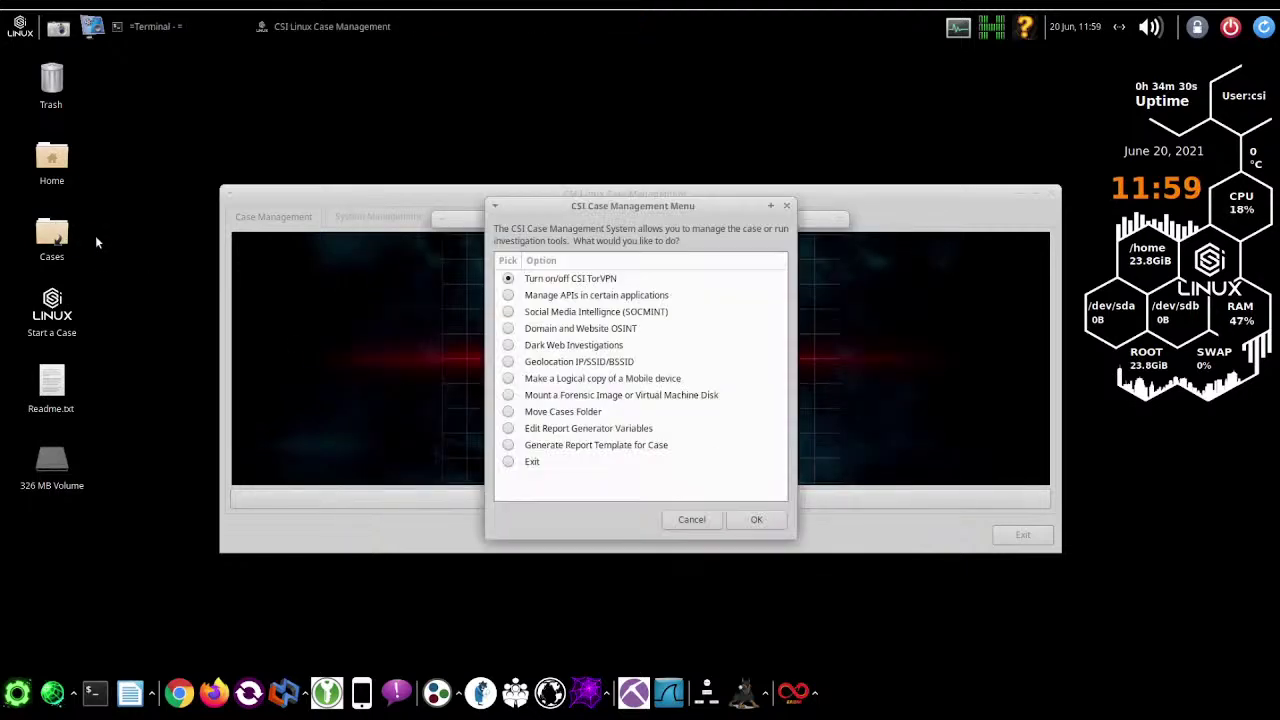
pyautogui.click(508, 346)
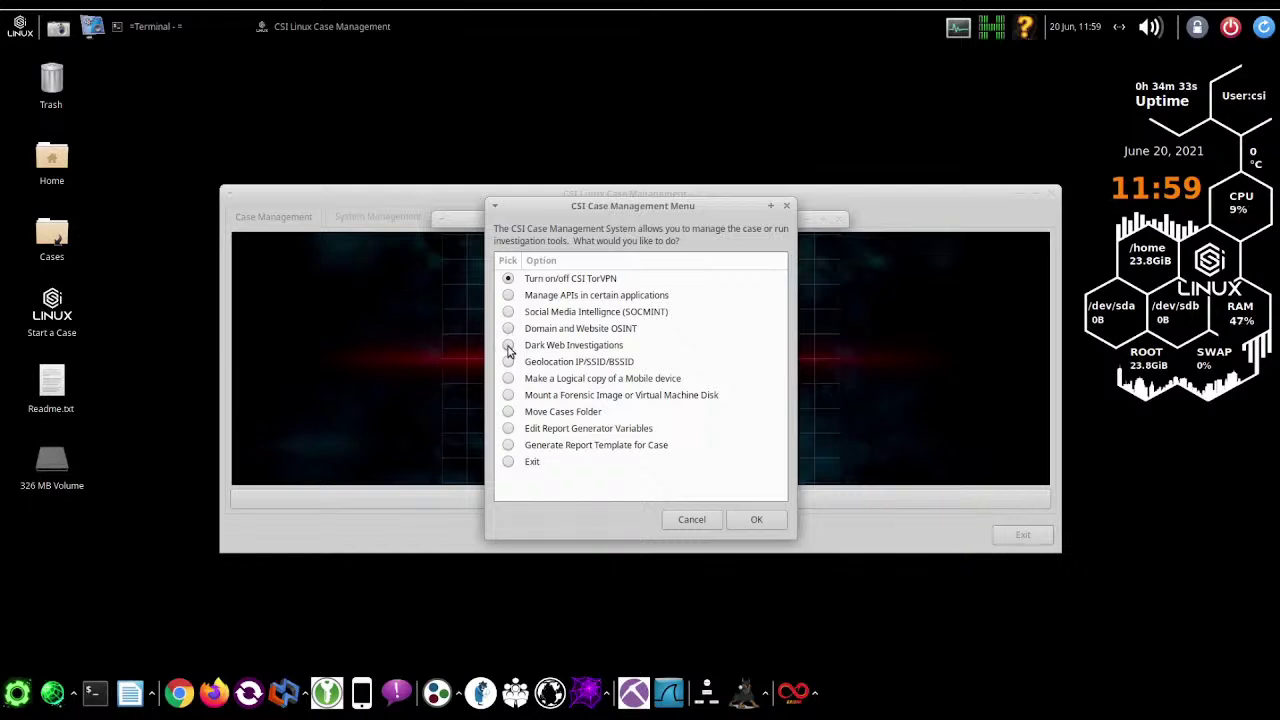
pyautogui.click(740, 518)
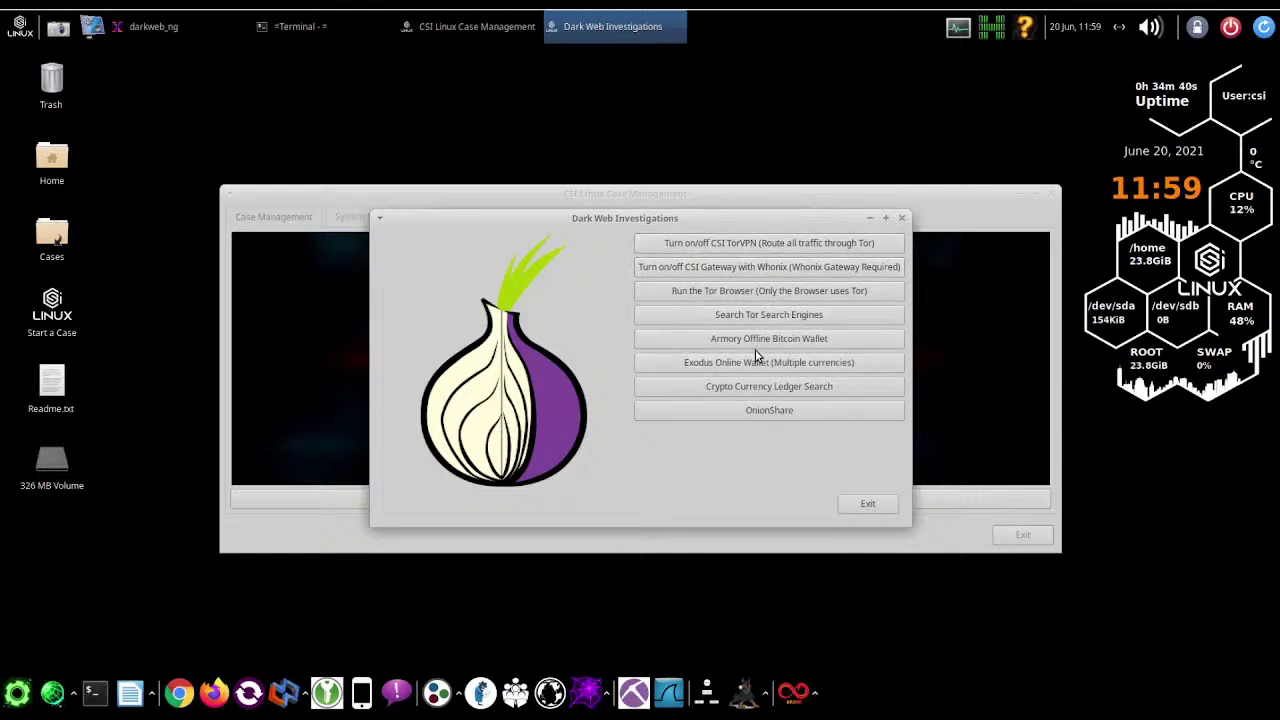
pyautogui.click(872, 507)
pyautogui.click(511, 362)
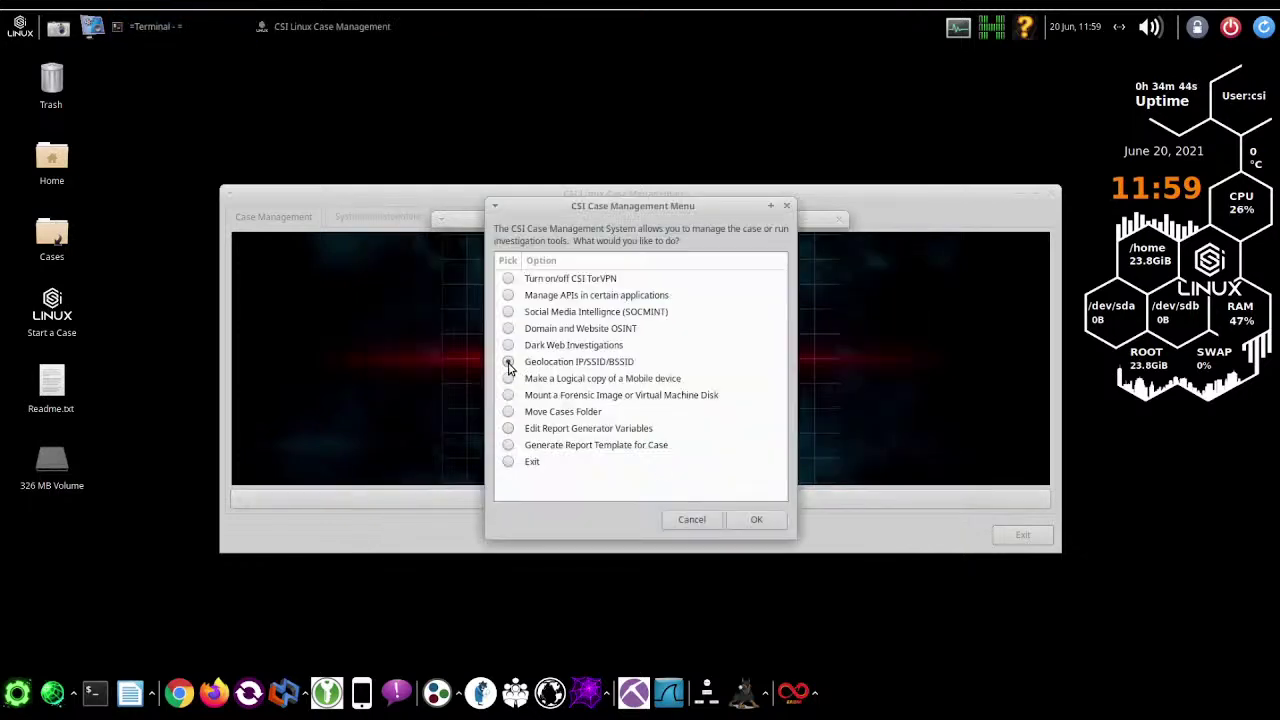
pyautogui.click(757, 520)
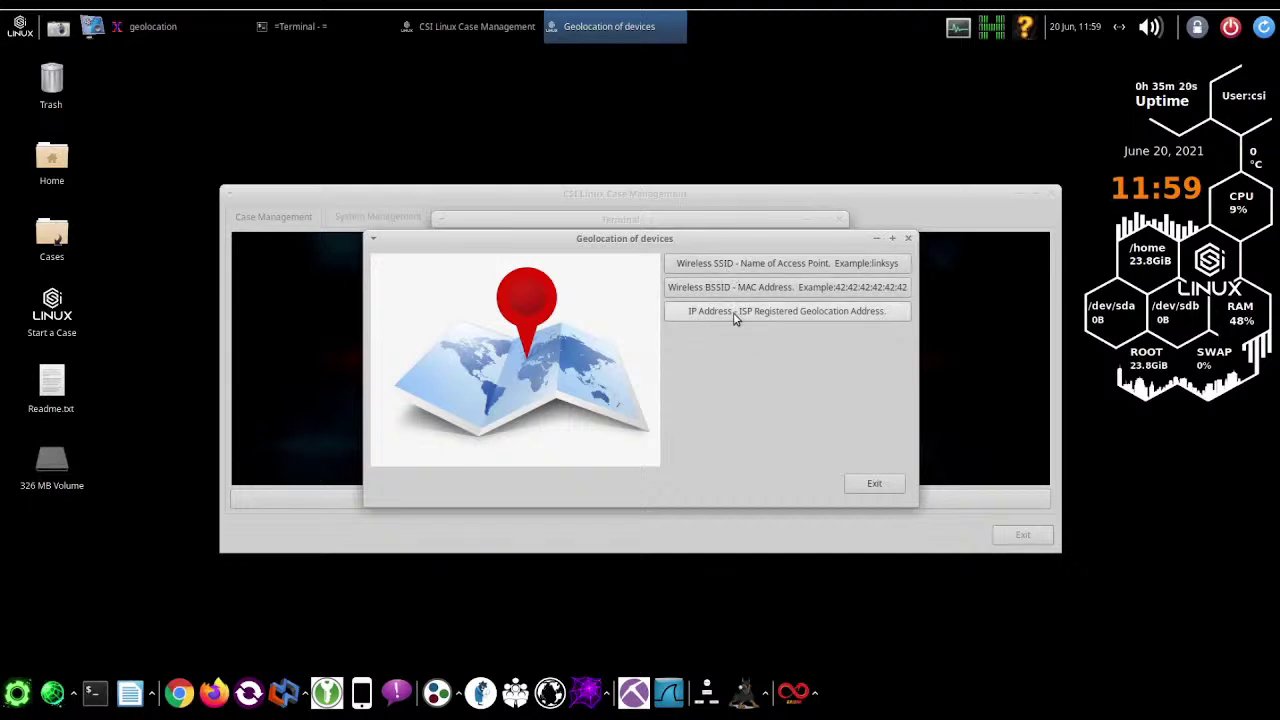
pyautogui.click(886, 485)
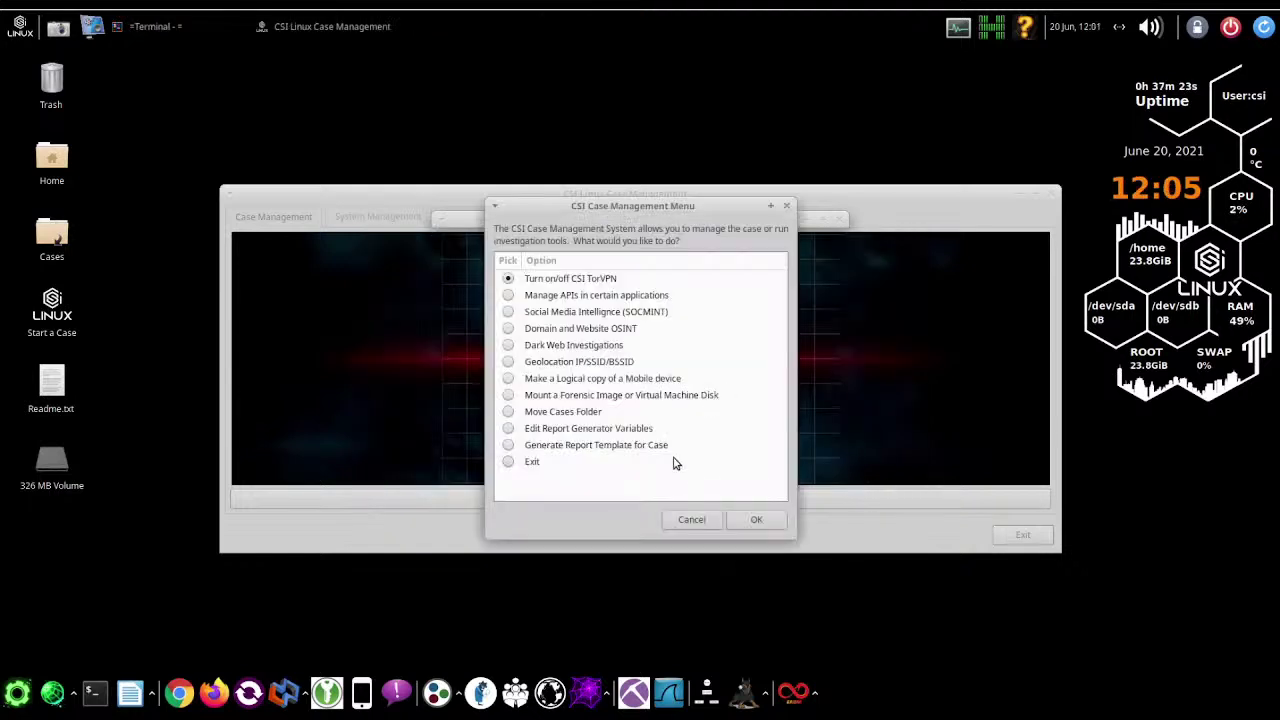
# Step: Launch the Mount a Forensic Image tool and authorise it with the sudo password
pyautogui.click(508, 395)
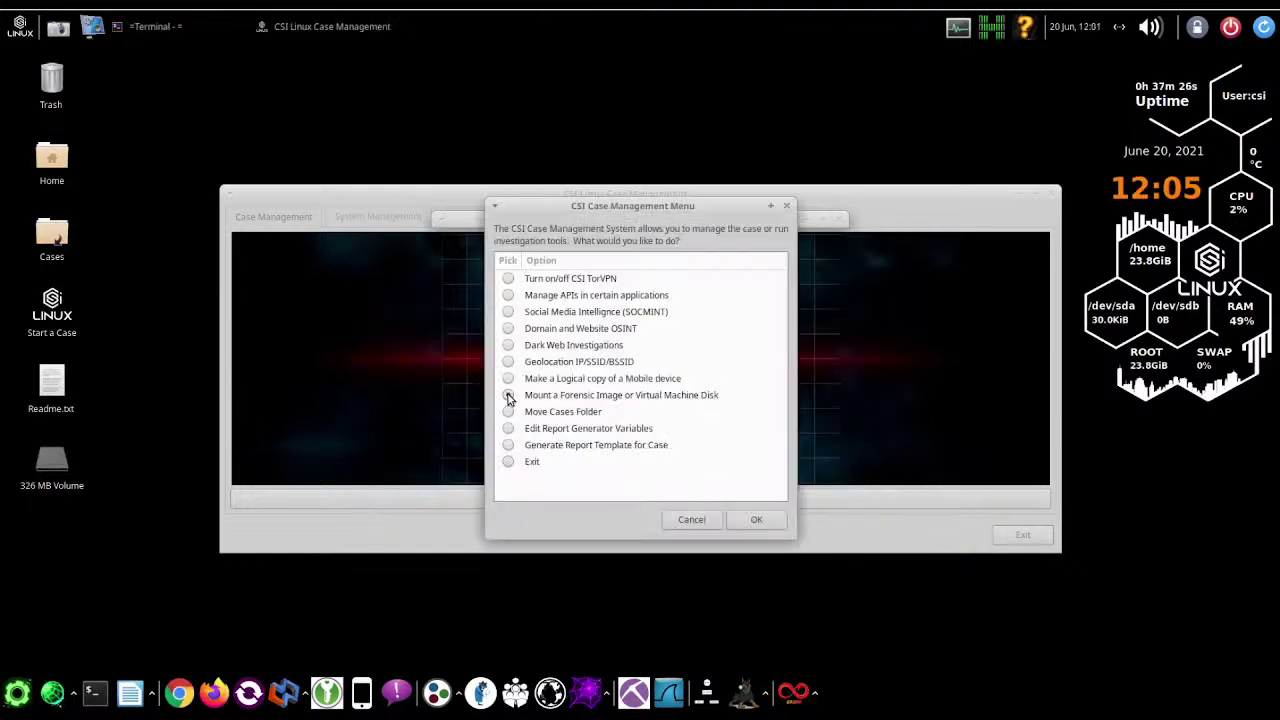
pyautogui.click(755, 520)
pyautogui.write('csi')
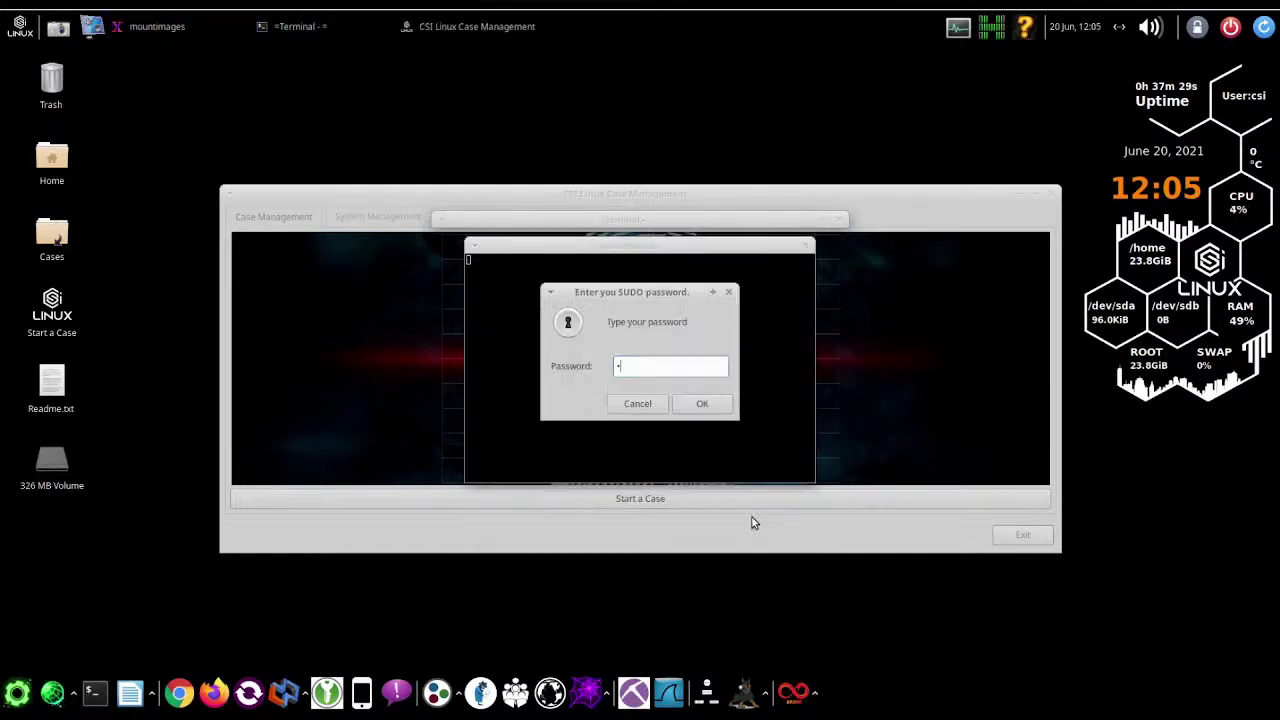
pyautogui.press('Return')
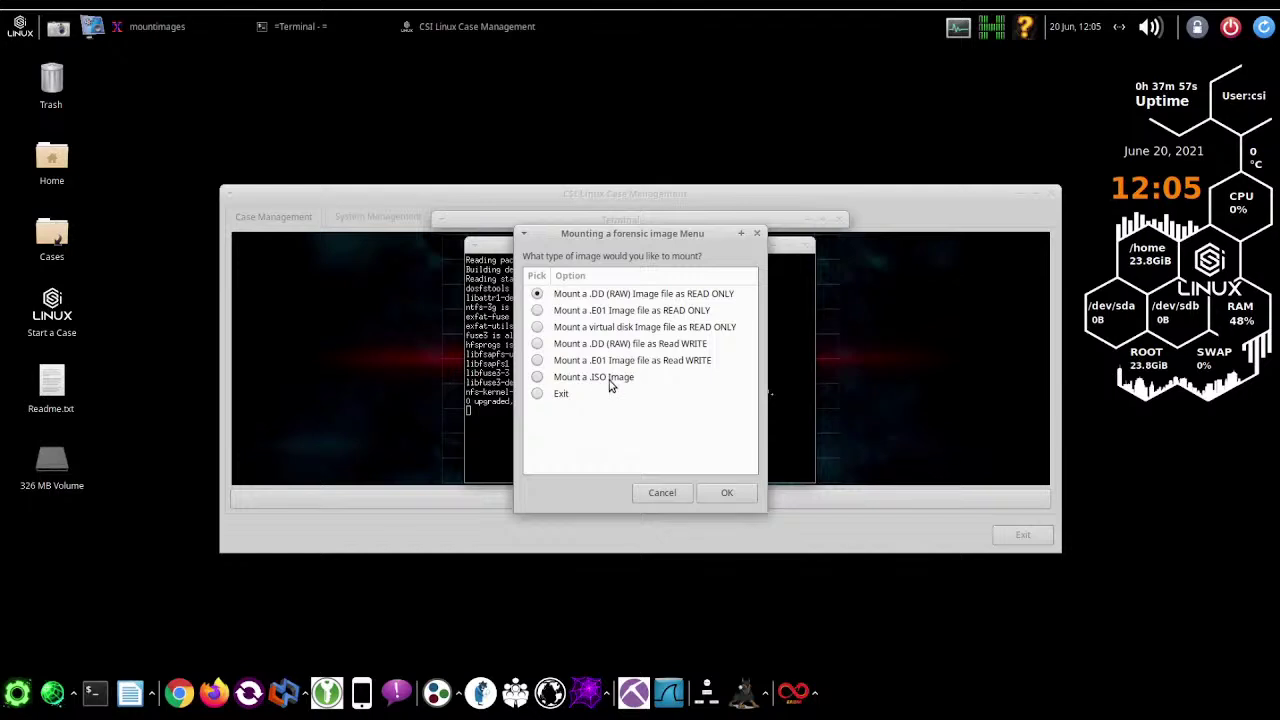
# Step: Leave the mount and case menus, close Case Management and the leftover terminal, then open Cases
pyautogui.click(537, 394)
pyautogui.click(719, 494)
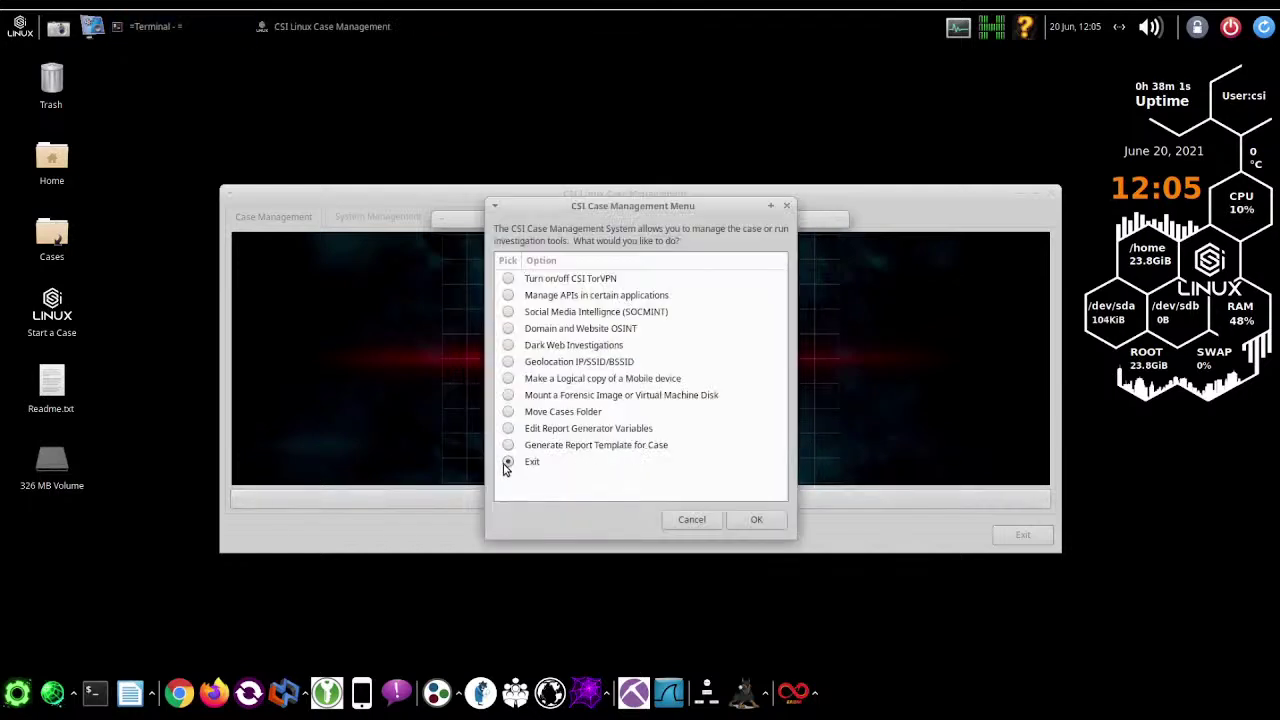
pyautogui.click(756, 519)
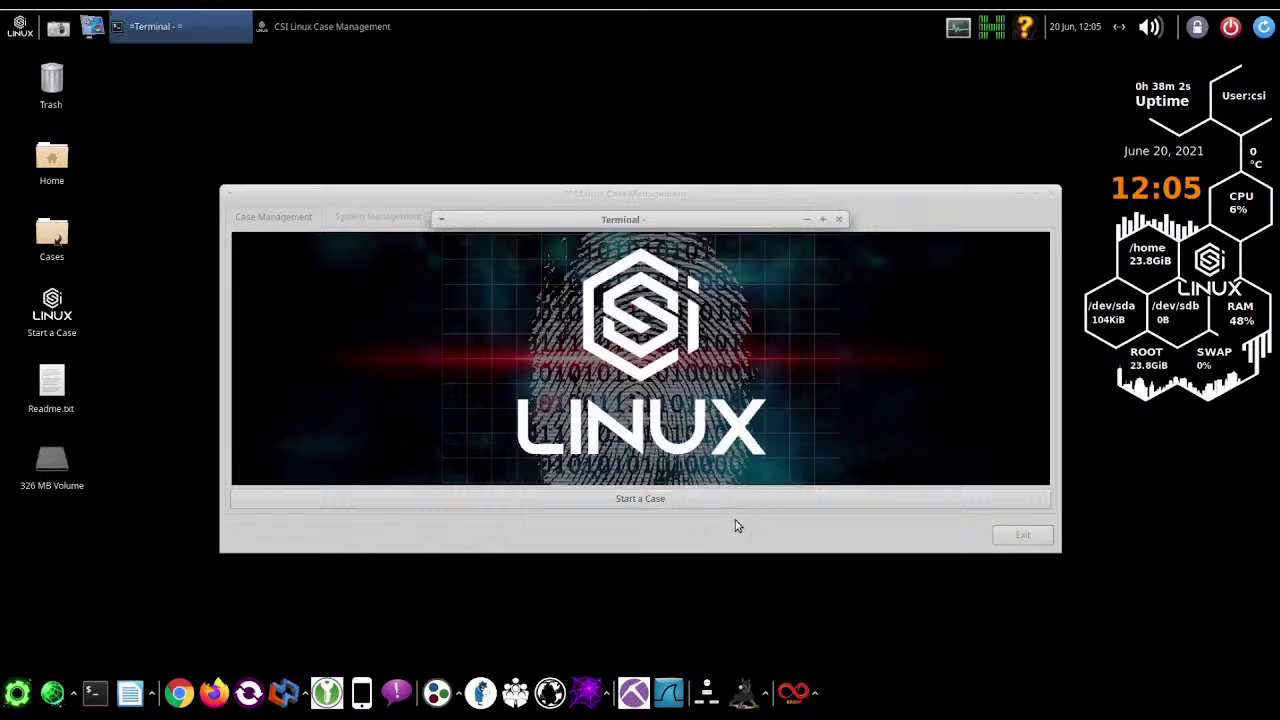
pyautogui.click(1025, 536)
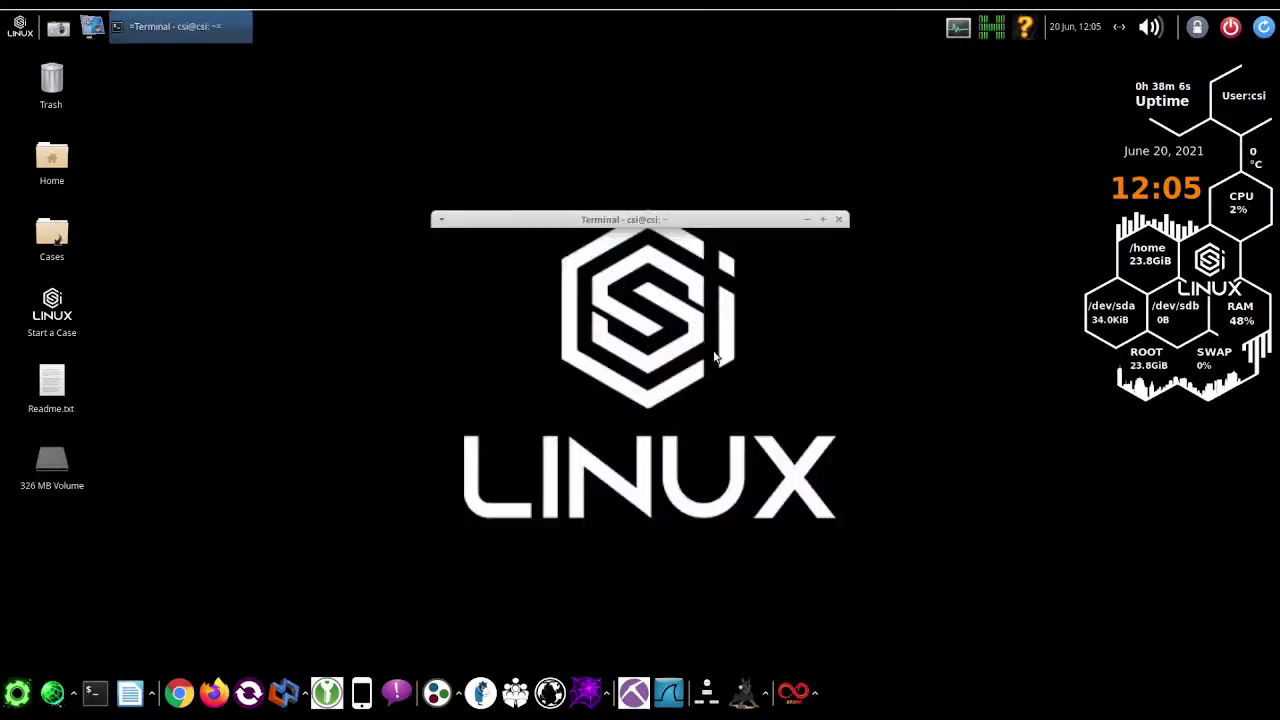
pyautogui.click(838, 219)
pyautogui.doubleClick(51, 235)
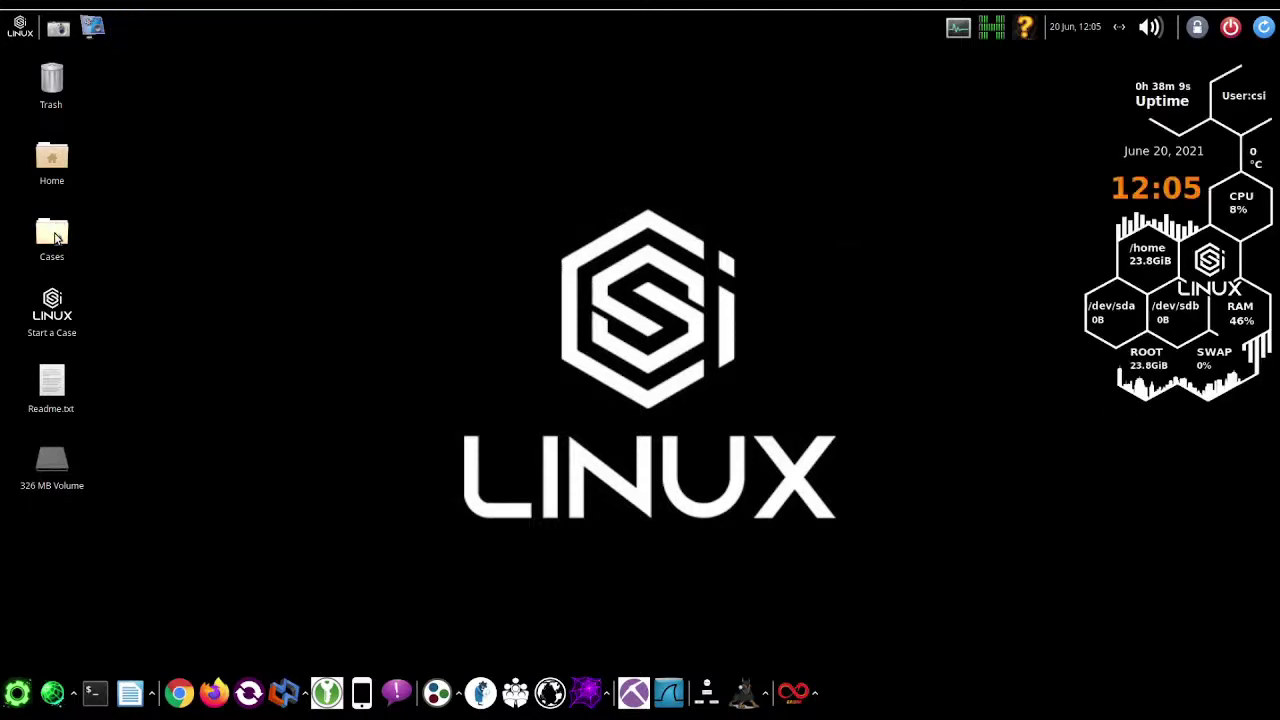
# Step: Centre the file manager, open Case123, and peek into its Export and Social Media folders
pyautogui.moveTo(209, 56); pyautogui.dragTo(548, 115)
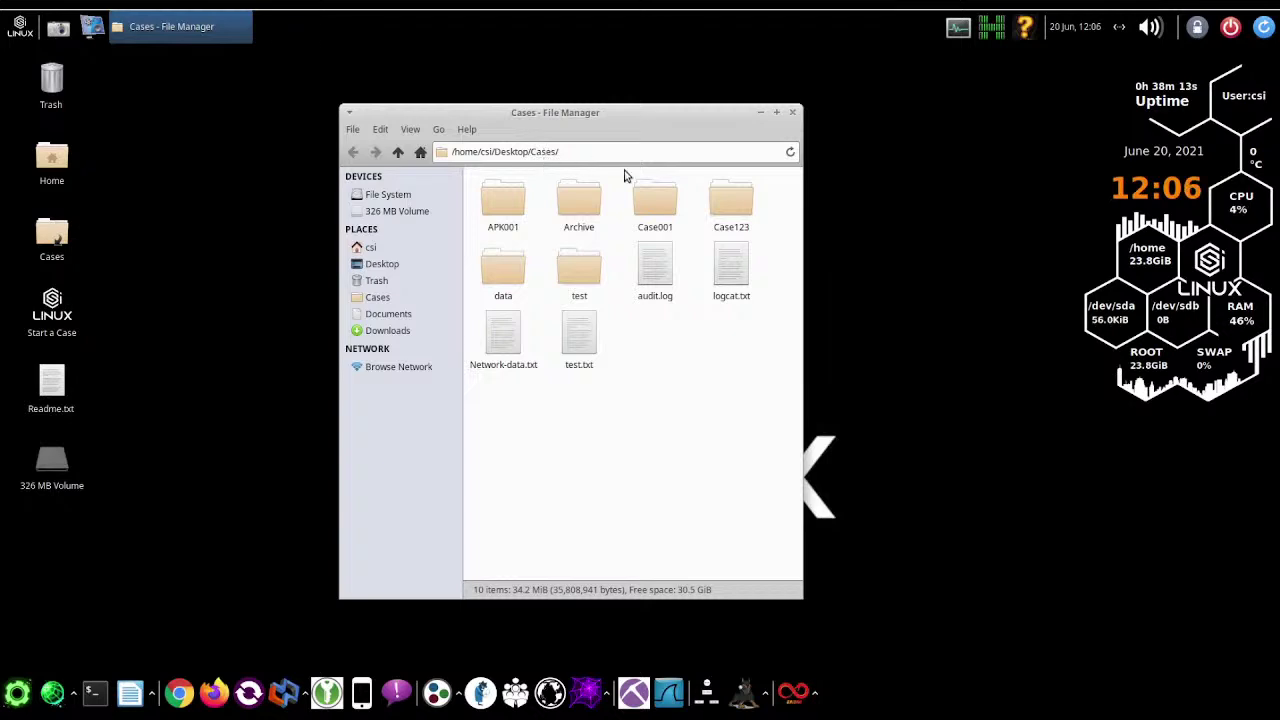
pyautogui.doubleClick(728, 218)
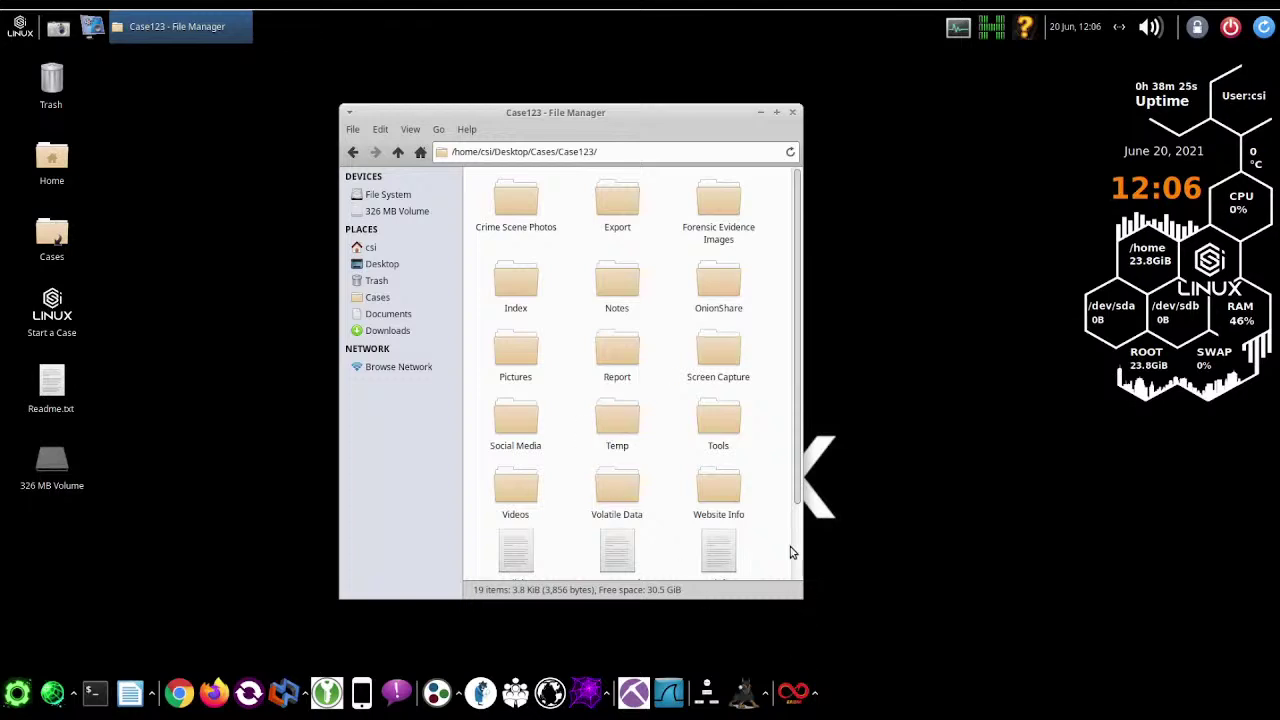
pyautogui.doubleClick(623, 197)
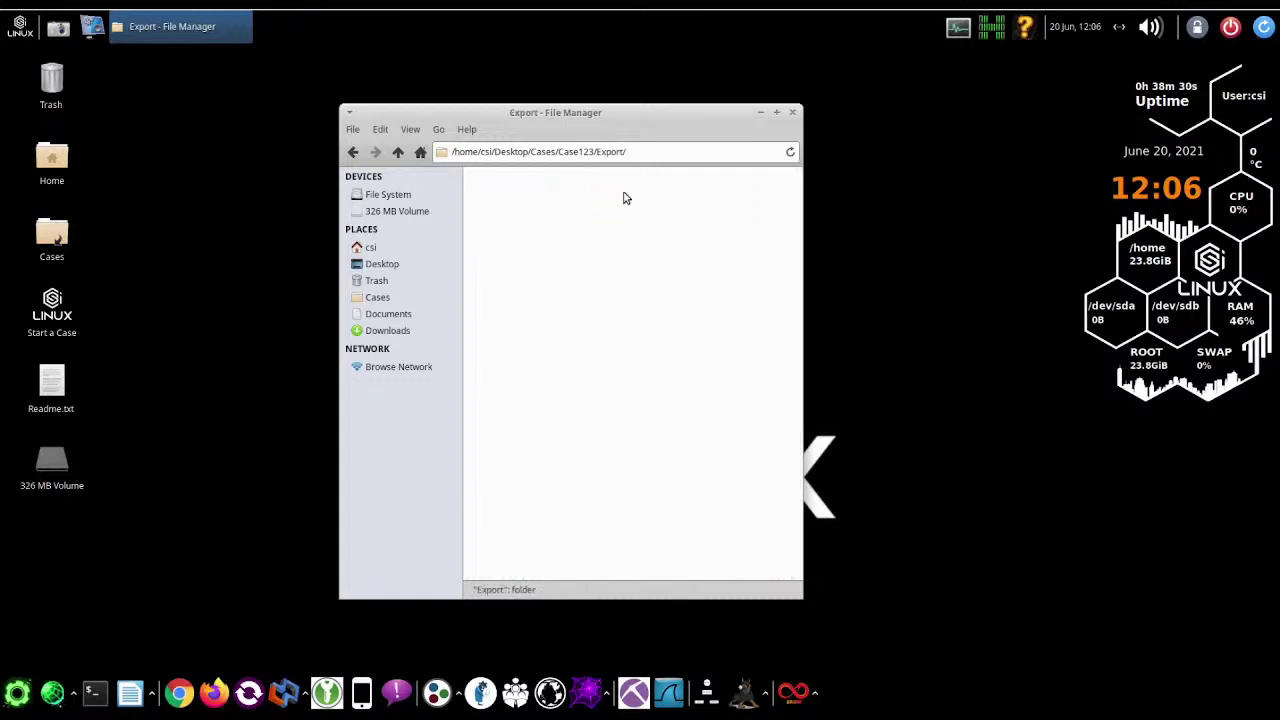
pyautogui.click(399, 152)
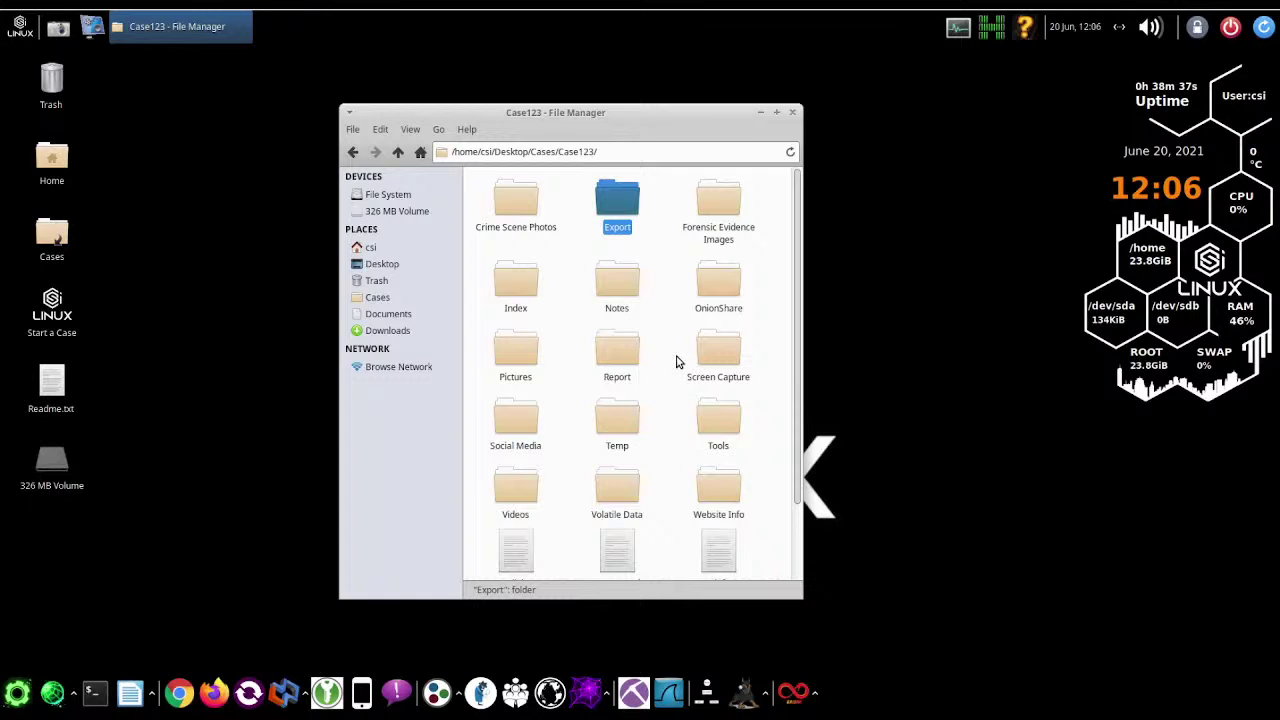
pyautogui.doubleClick(519, 421)
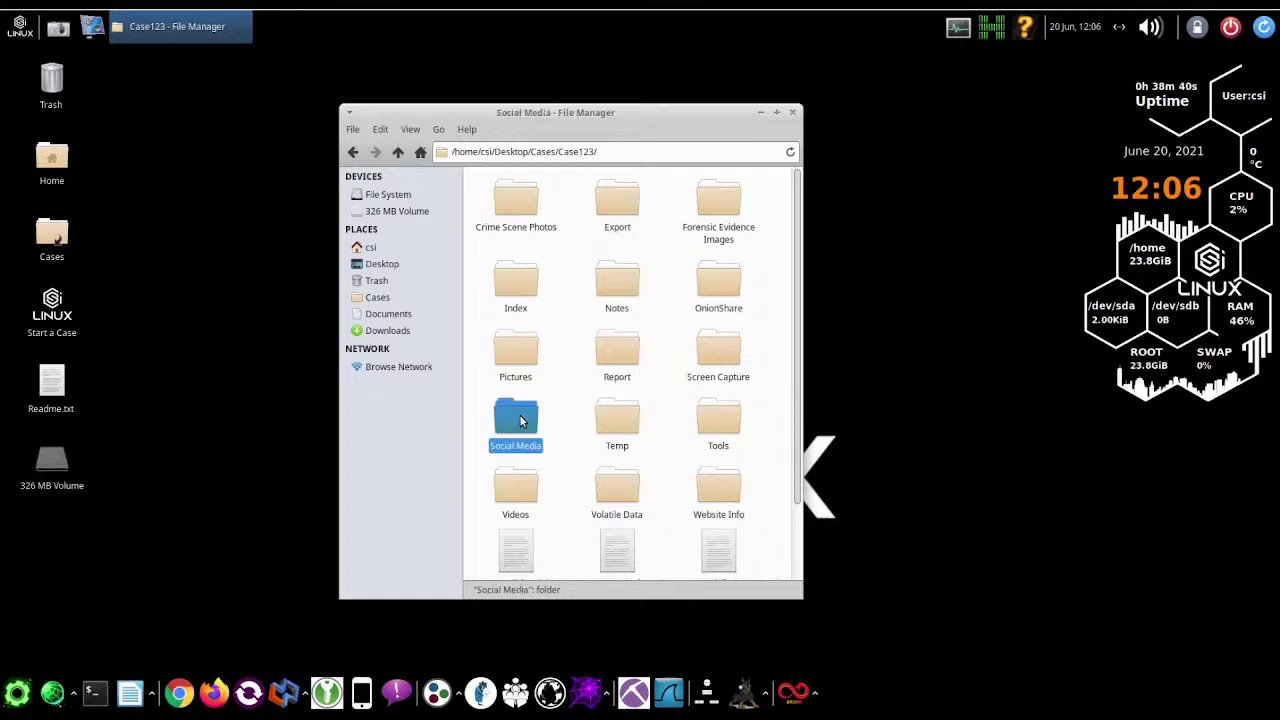
pyautogui.click(397, 152)
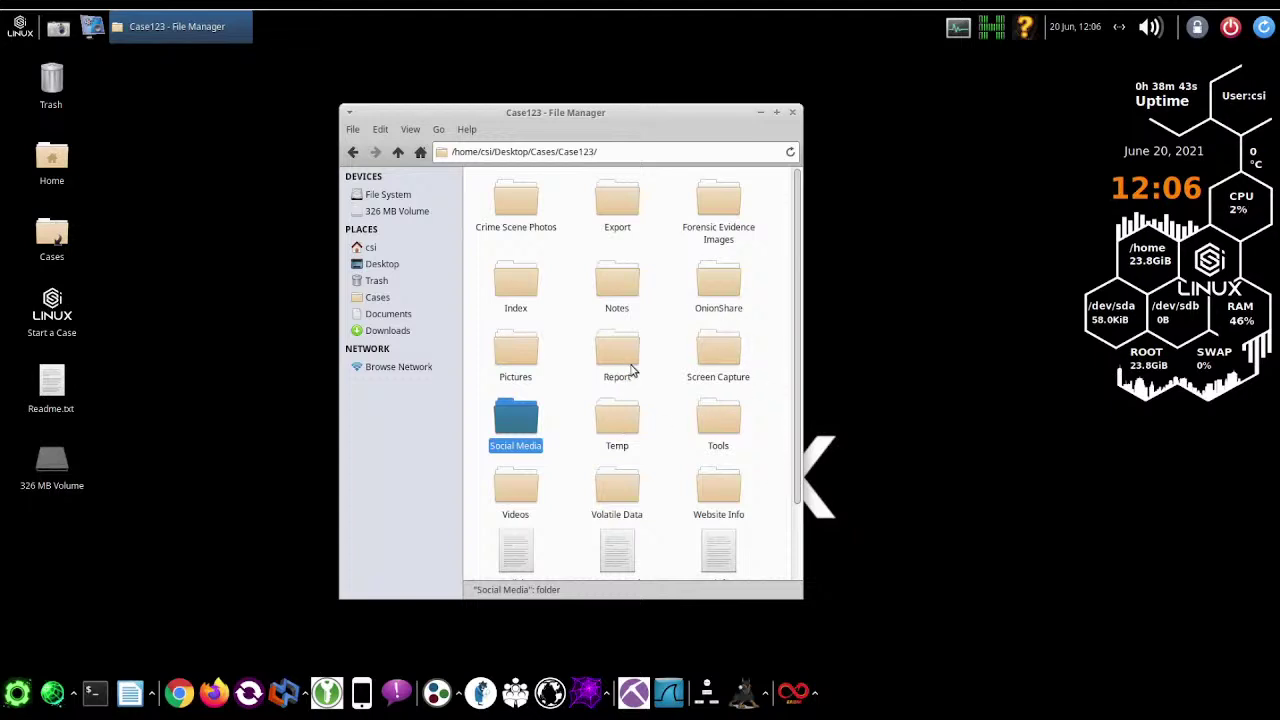
# Step: Open the Report folder, select Report for Case123.odt, then return to Case123
pyautogui.scroll(-1, 797, 490)
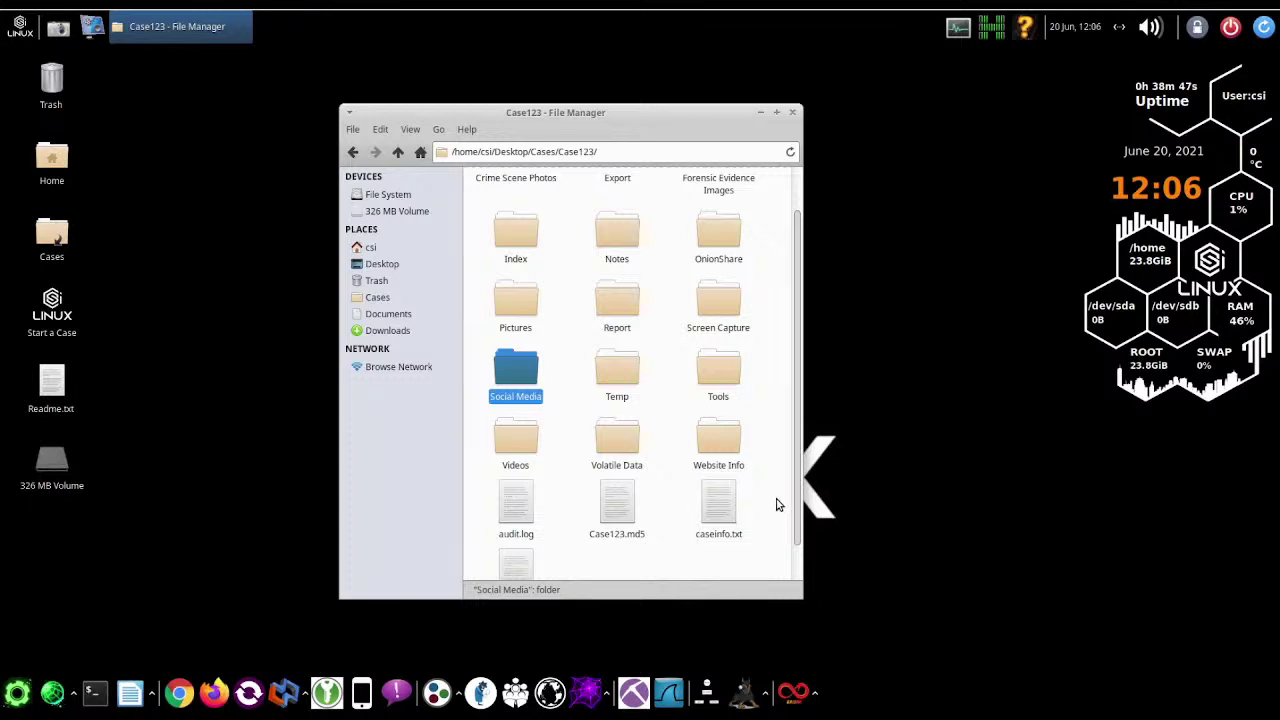
pyautogui.doubleClick(626, 309)
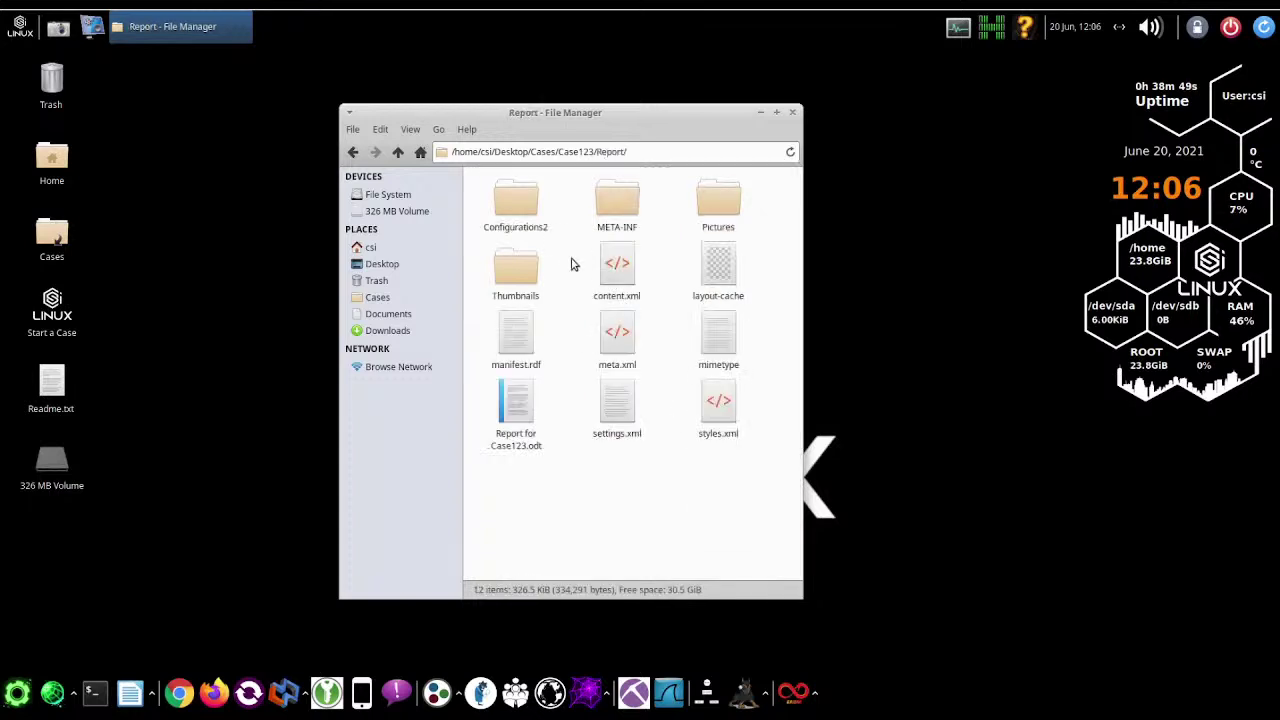
pyautogui.click(522, 404)
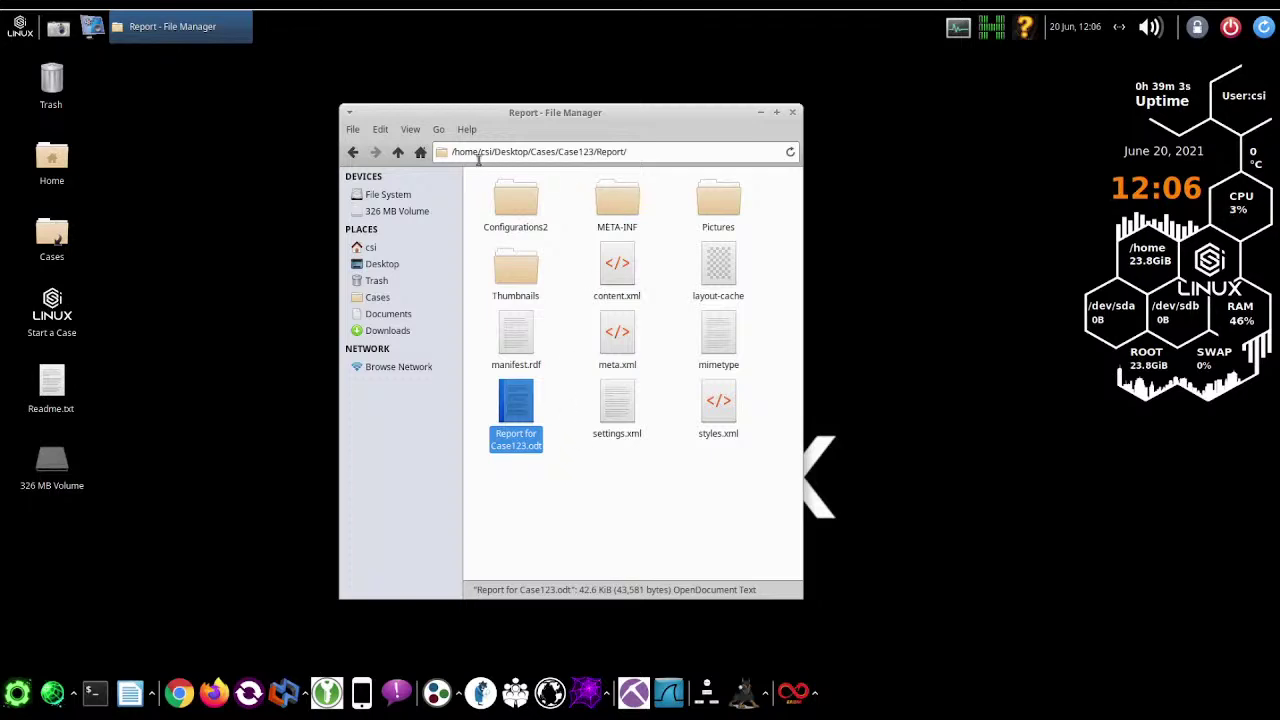
pyautogui.click(398, 152)
pyautogui.scroll(-3, 617, 512)
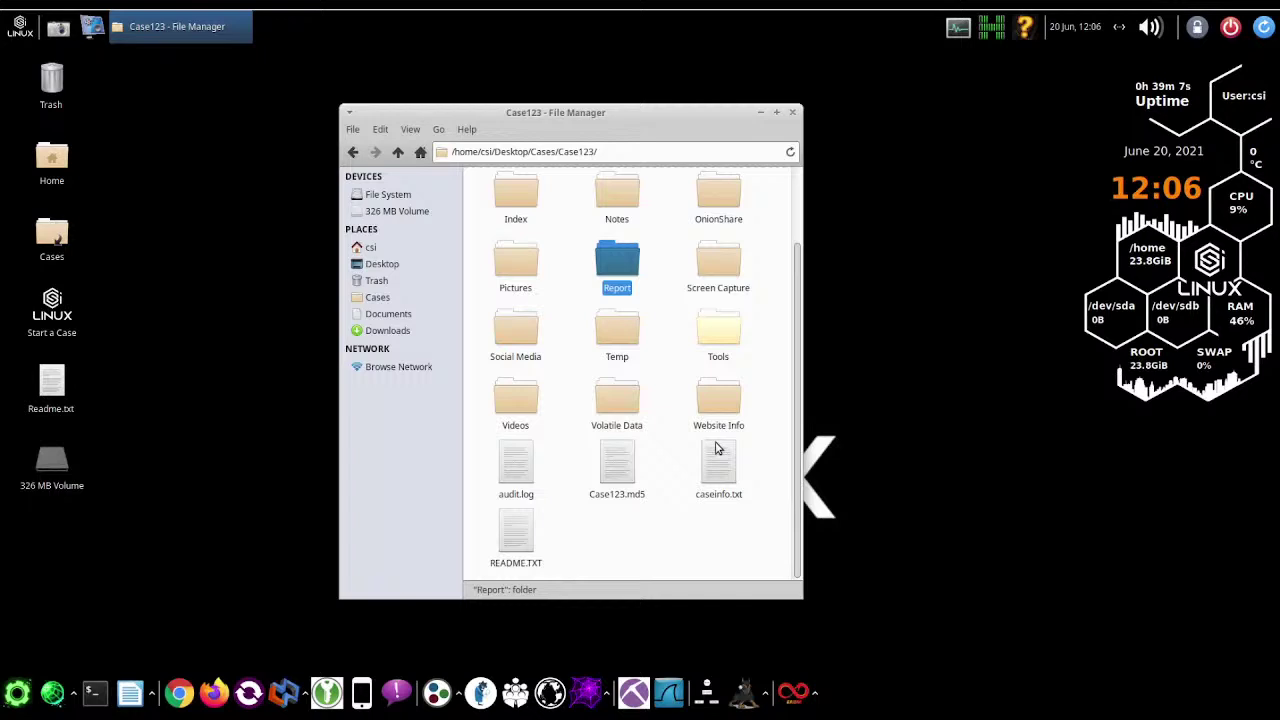
# Step: Read the hashes in Case123.md5 in Mousepad, close it, and go up to Cases
pyautogui.doubleClick(620, 468)
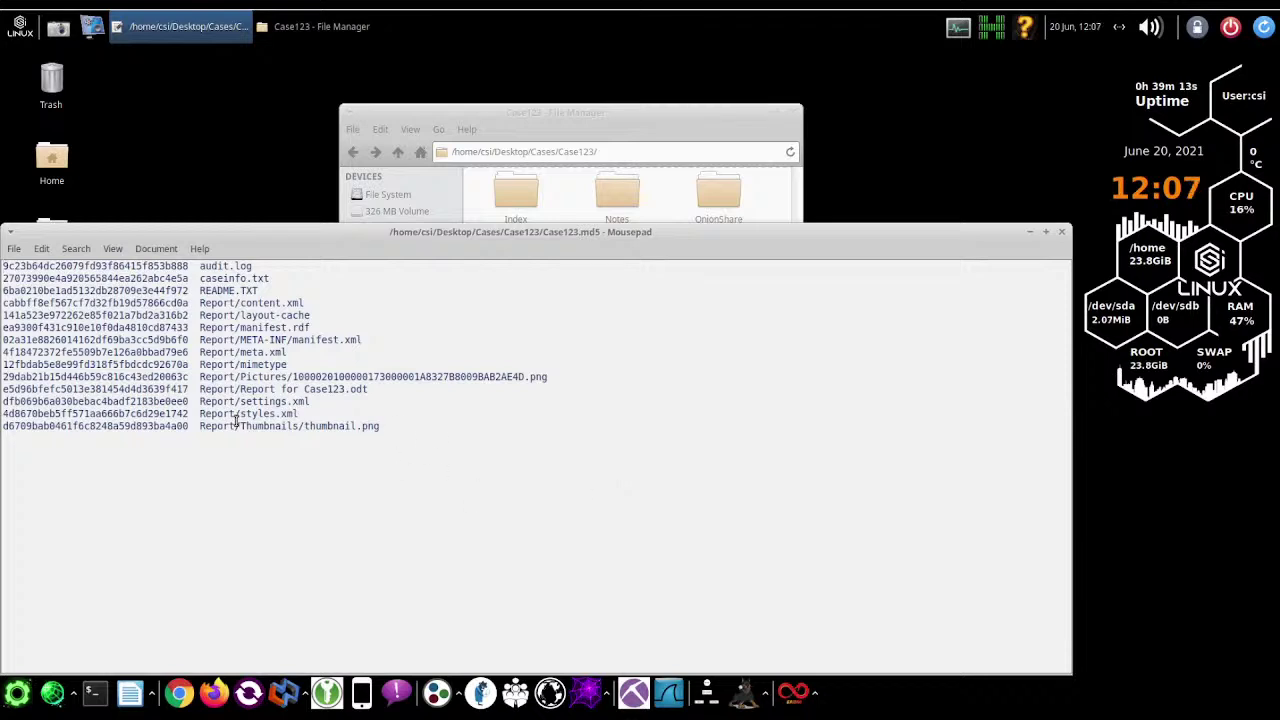
pyautogui.click(155, 400)
pyautogui.click(1063, 231)
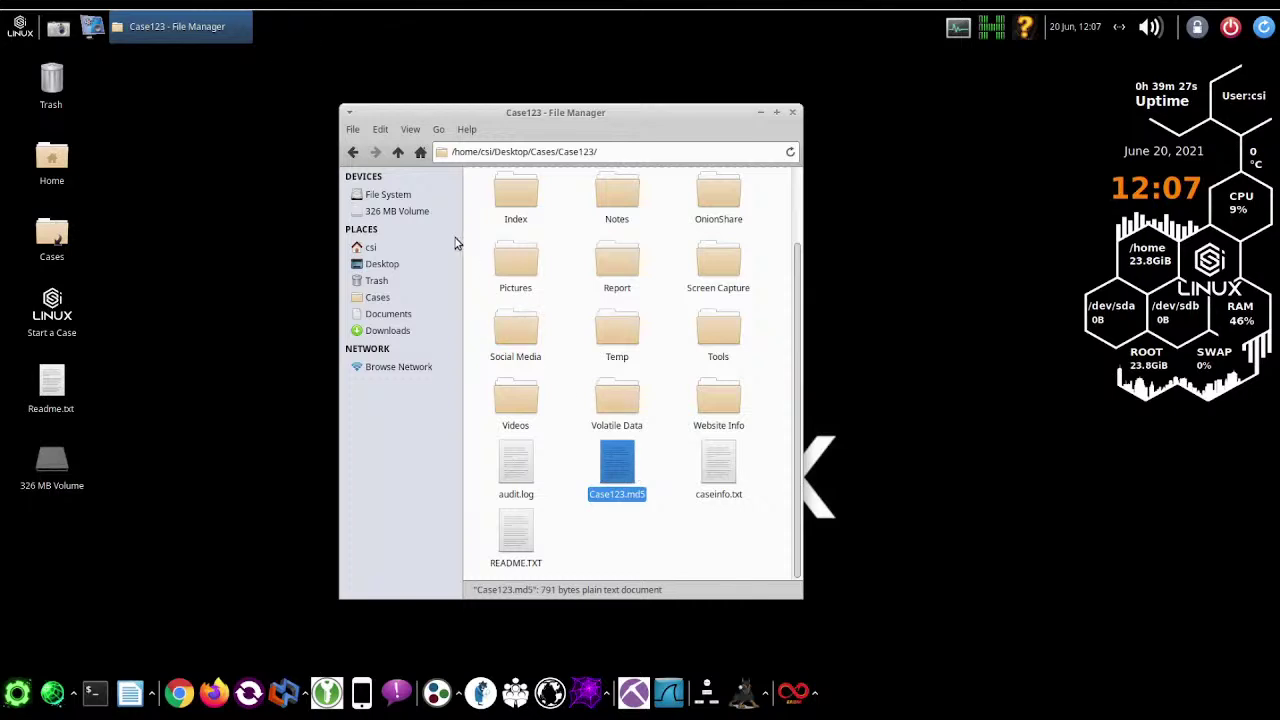
pyautogui.click(398, 152)
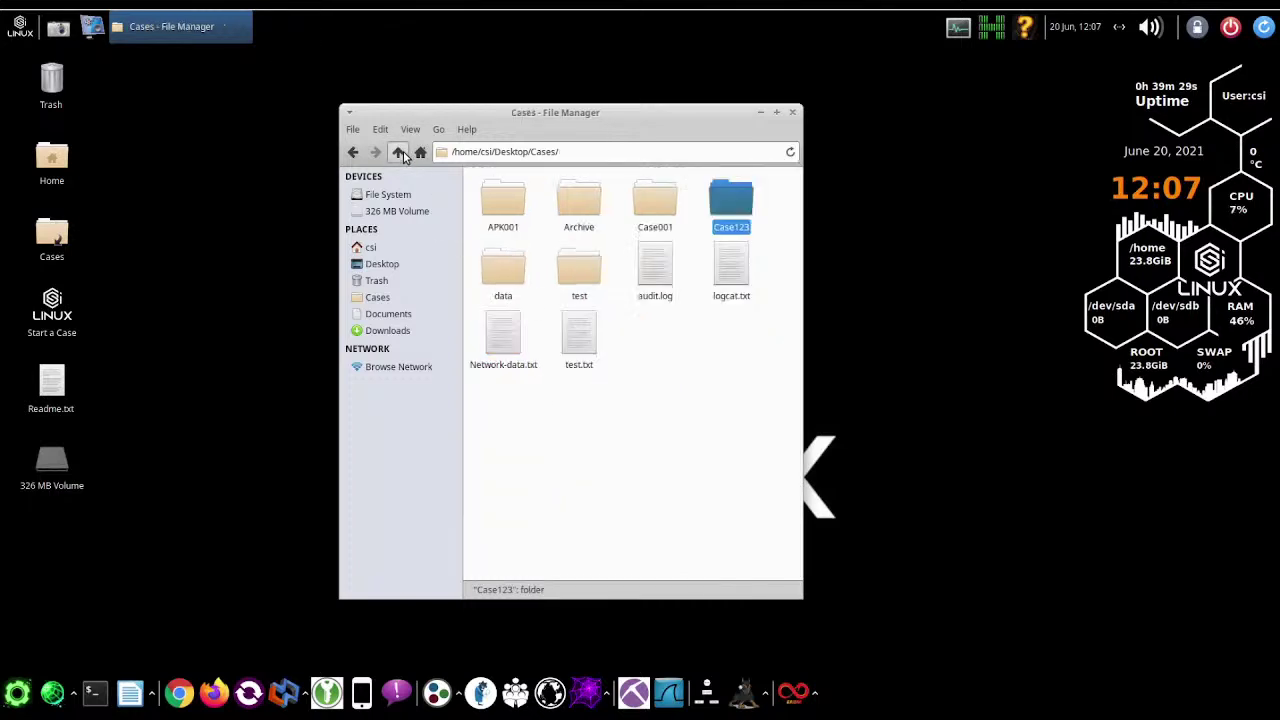
# Step: In Archive, open the Case123-202106201154.zip.md5 hash list in Mousepad, then close it
pyautogui.doubleClick(580, 212)
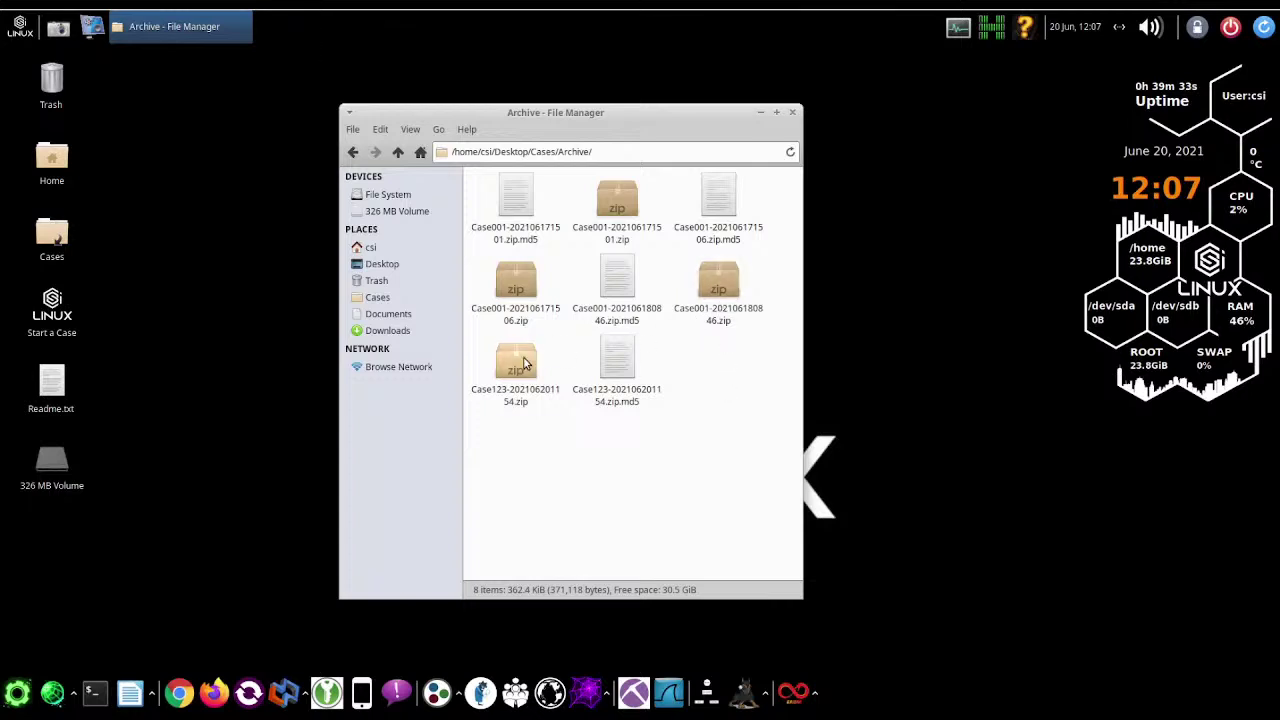
pyautogui.click(516, 364)
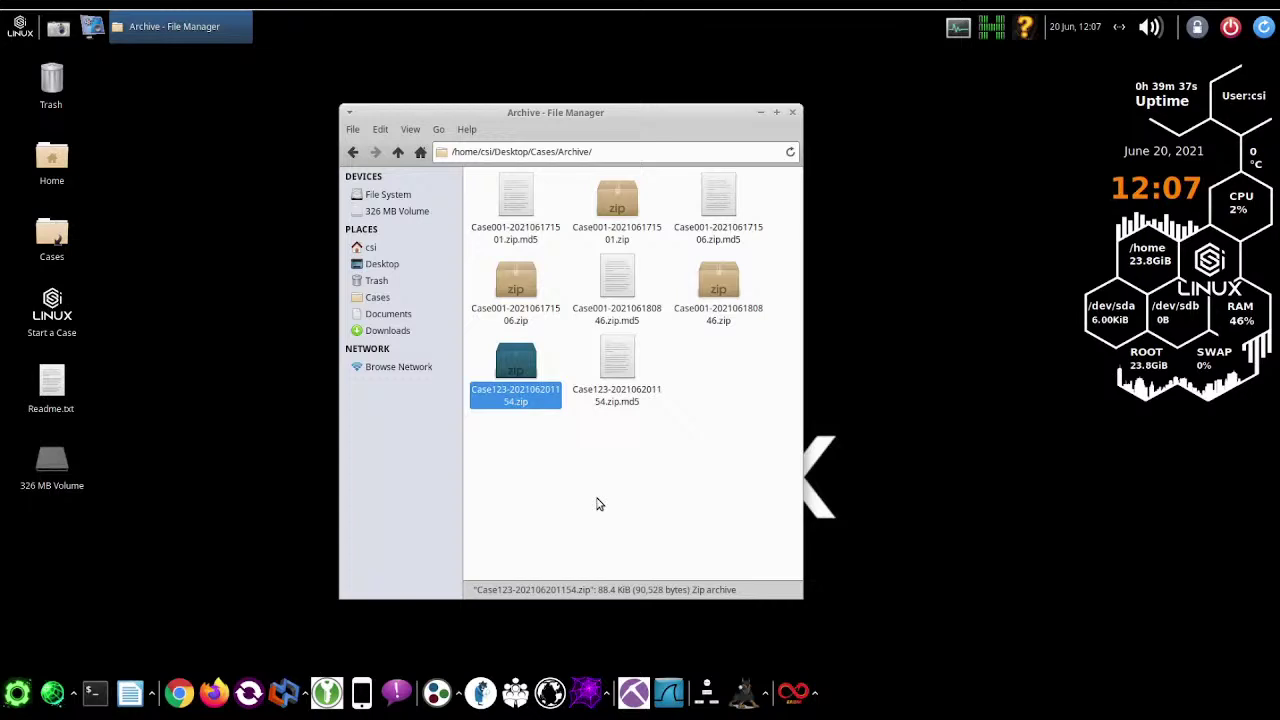
pyautogui.click(619, 369)
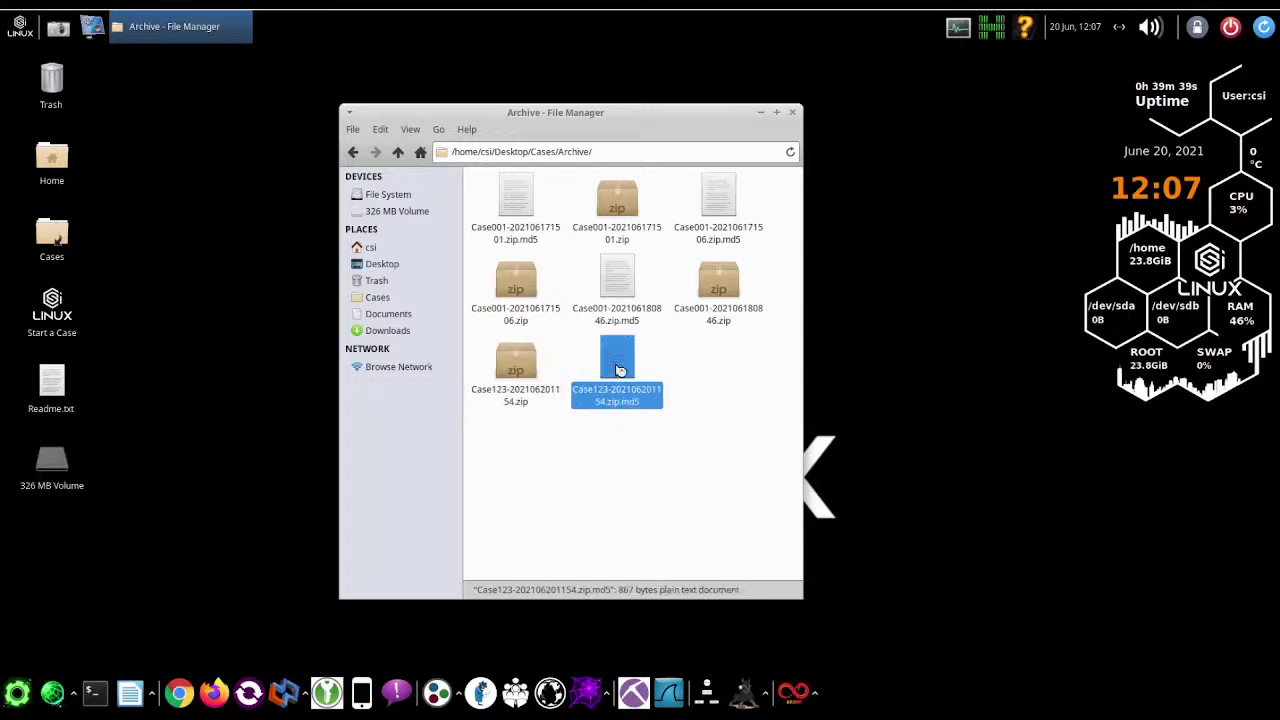
pyautogui.doubleClick(619, 369)
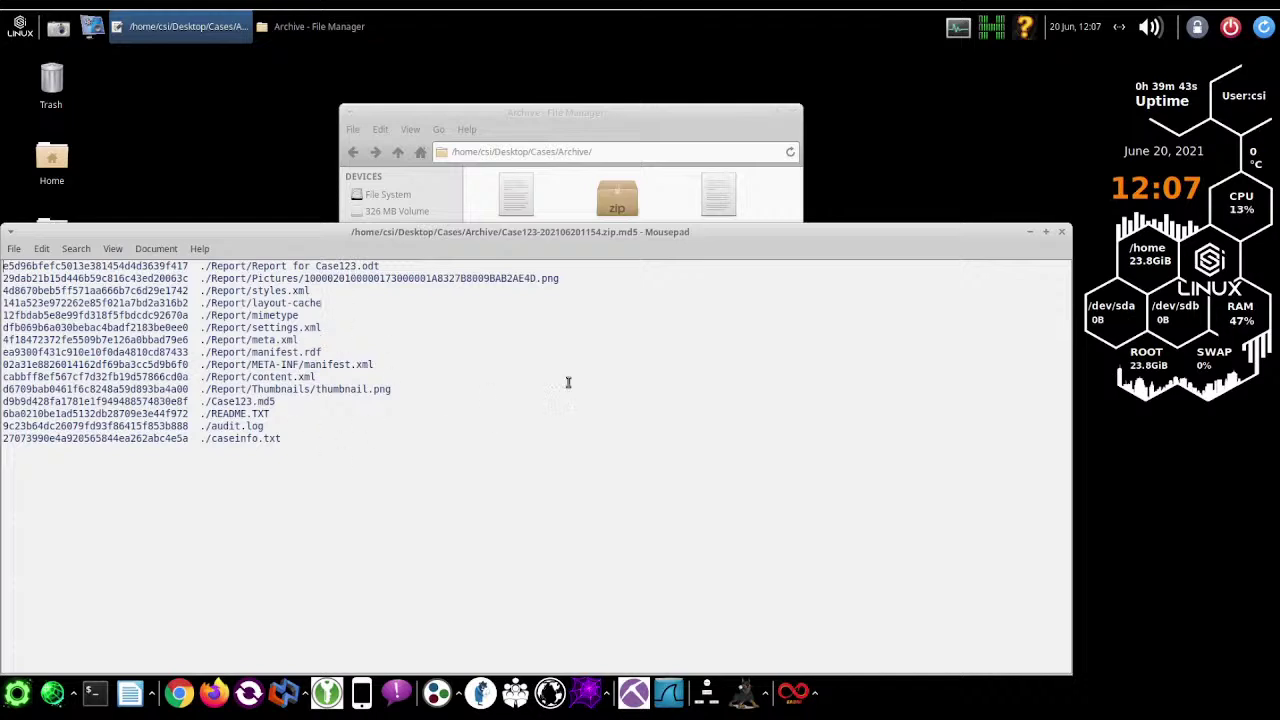
pyautogui.click(1062, 232)
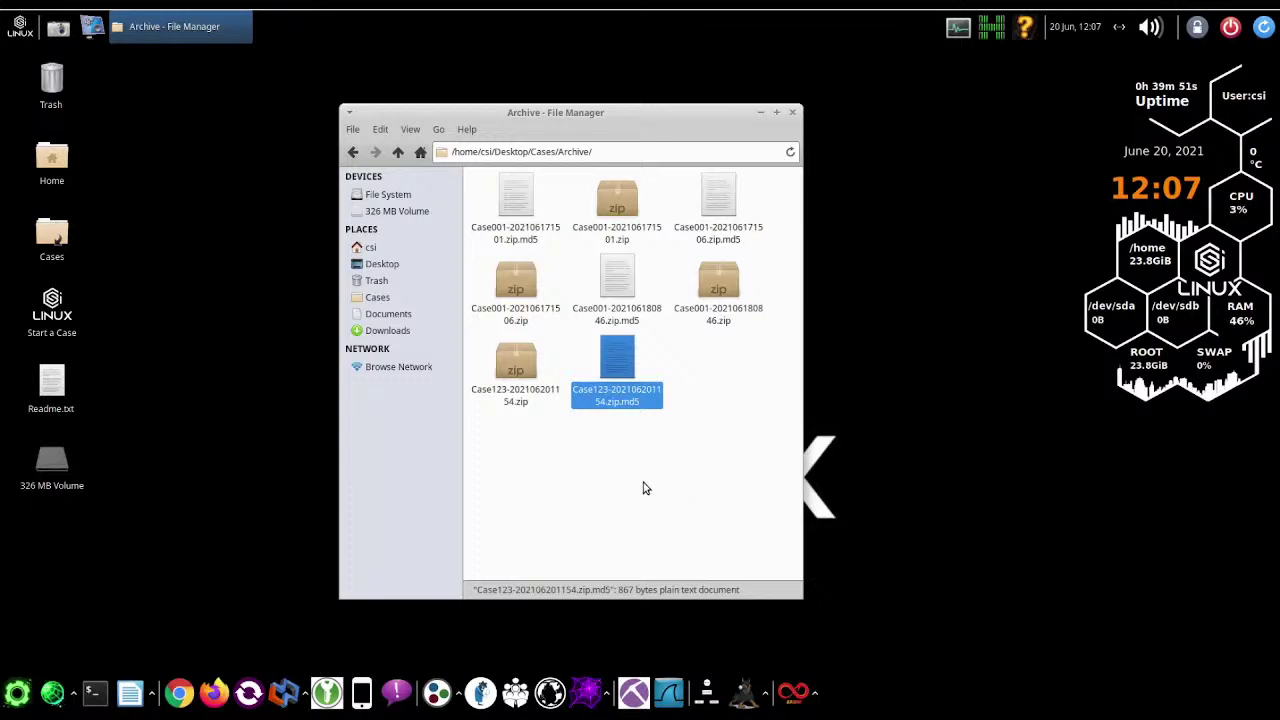
# Step: Go up from Archive to Cases and close the file manager window
pyautogui.click(400, 151)
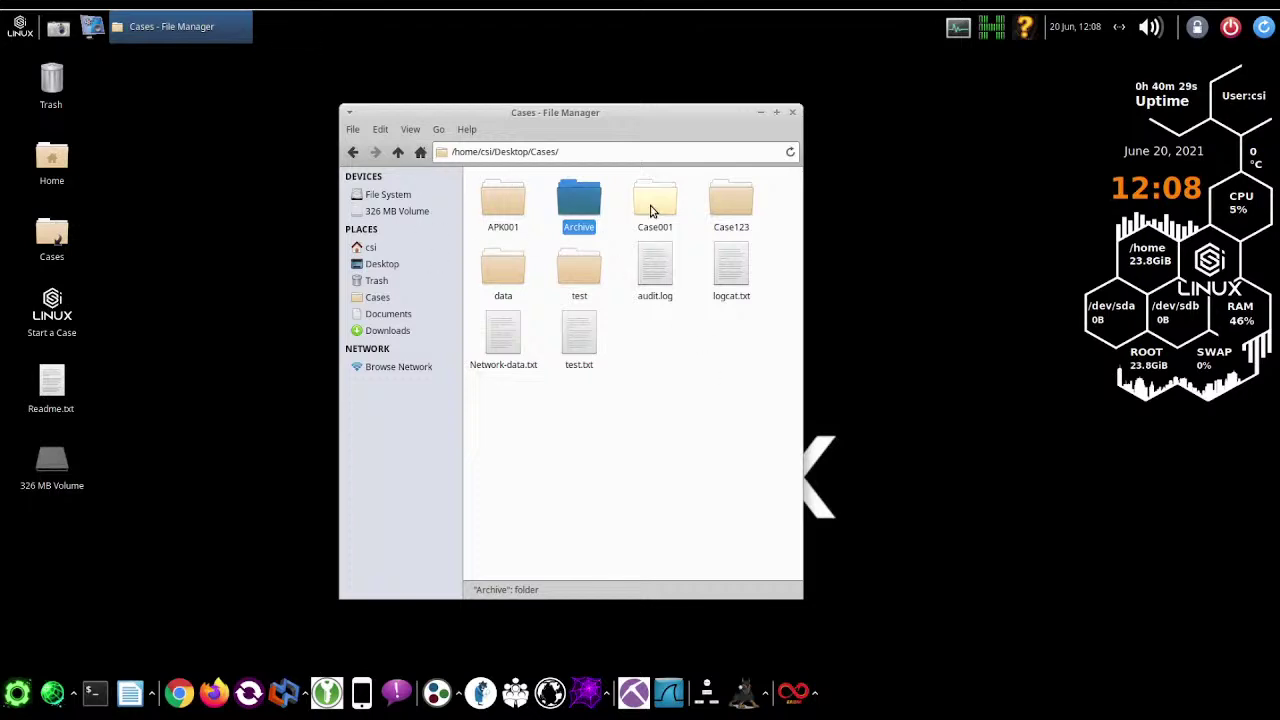
pyautogui.click(791, 112)
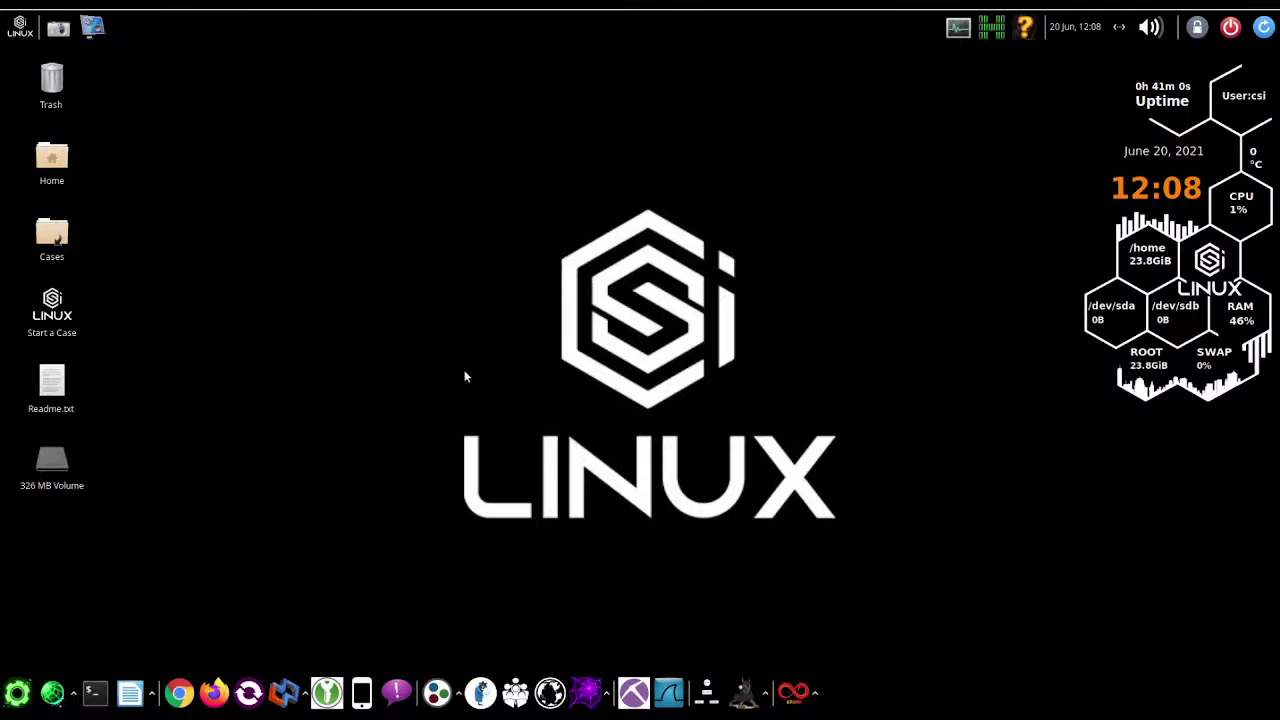
# Step: Run the powerup update in a new terminal and authorise it with the sudo password
pyautogui.click(95, 692)
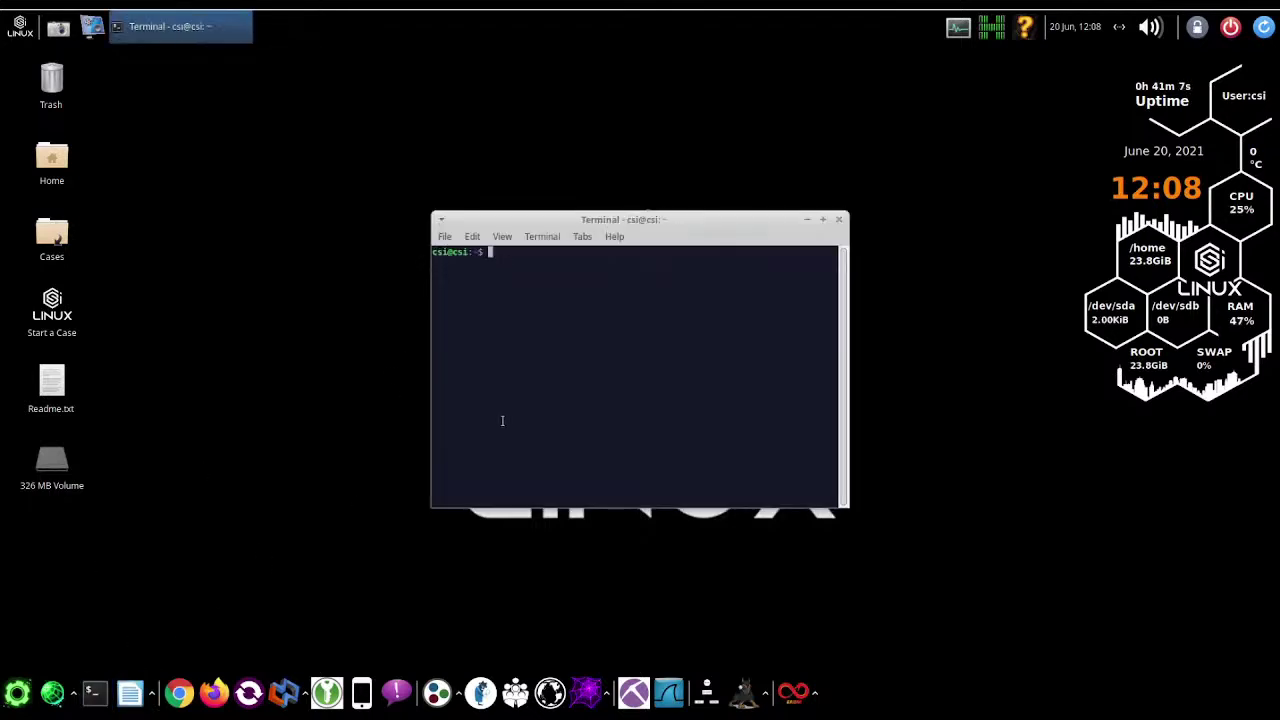
pyautogui.write('powerup')
pyautogui.press('Return')
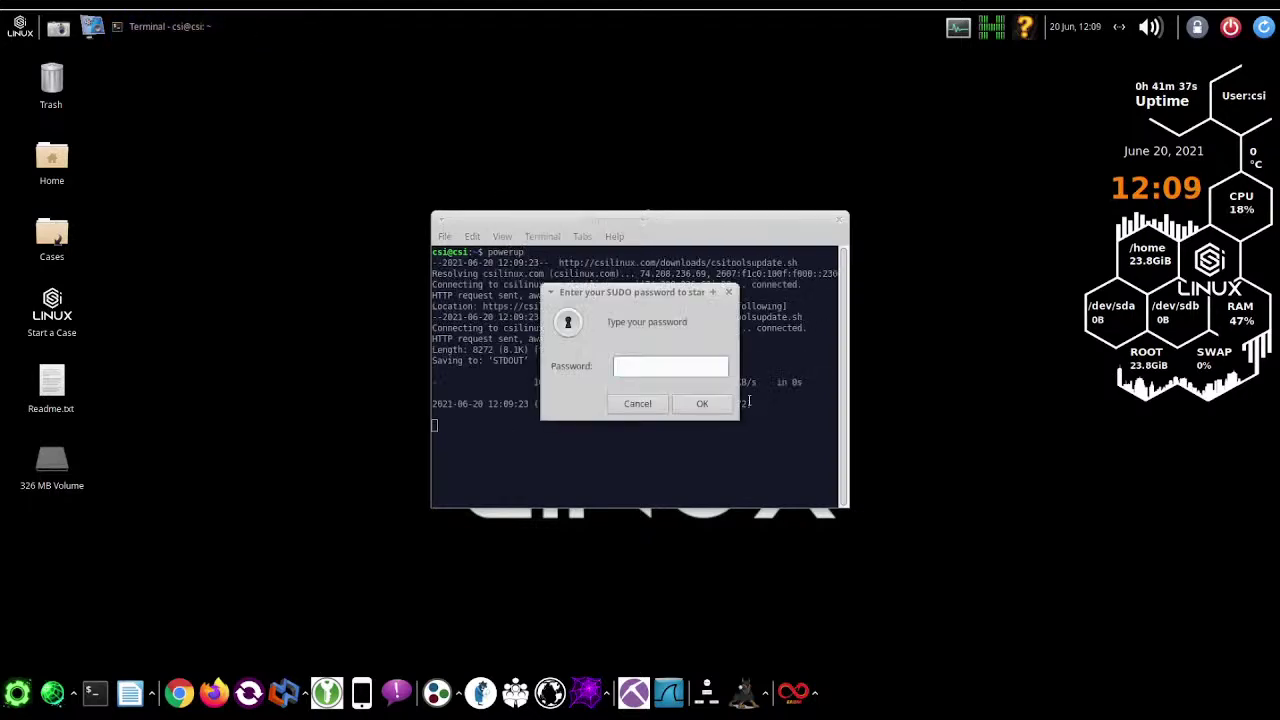
pyautogui.write('•••')
pyautogui.press('Return')
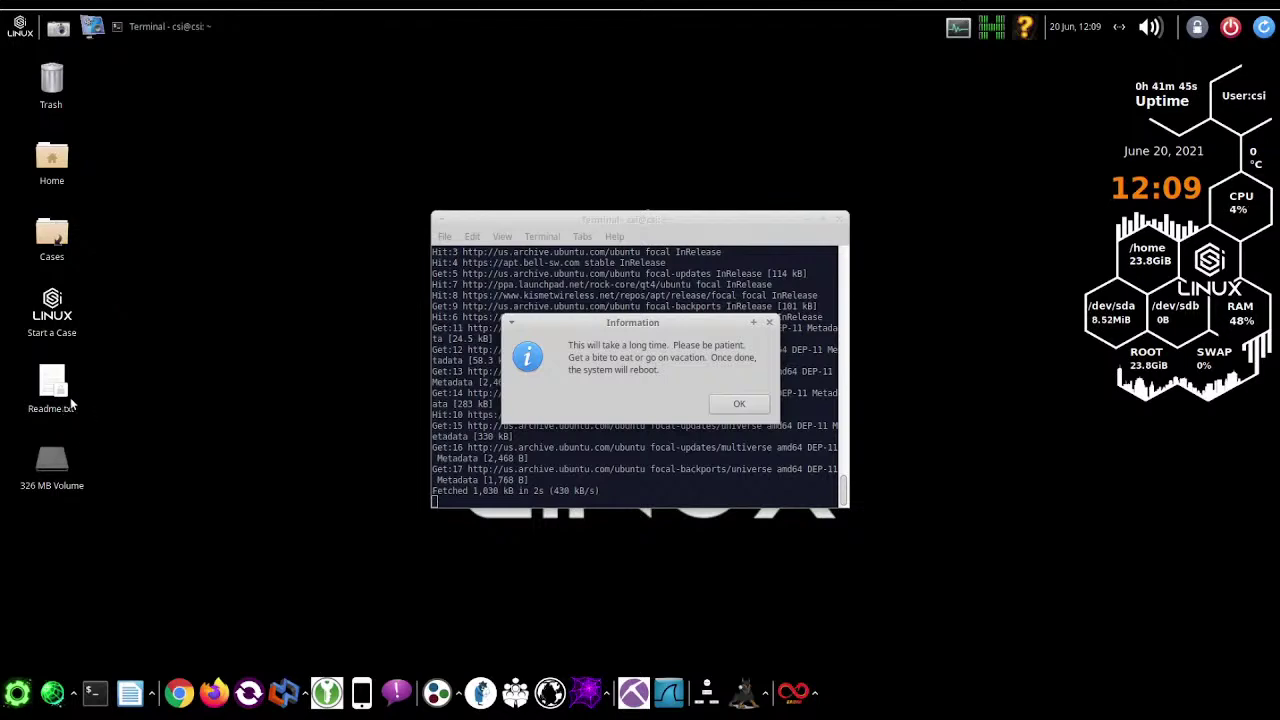
# Step: Dismiss both be-patient Information notices while the update runs
pyautogui.moveTo(72, 404)
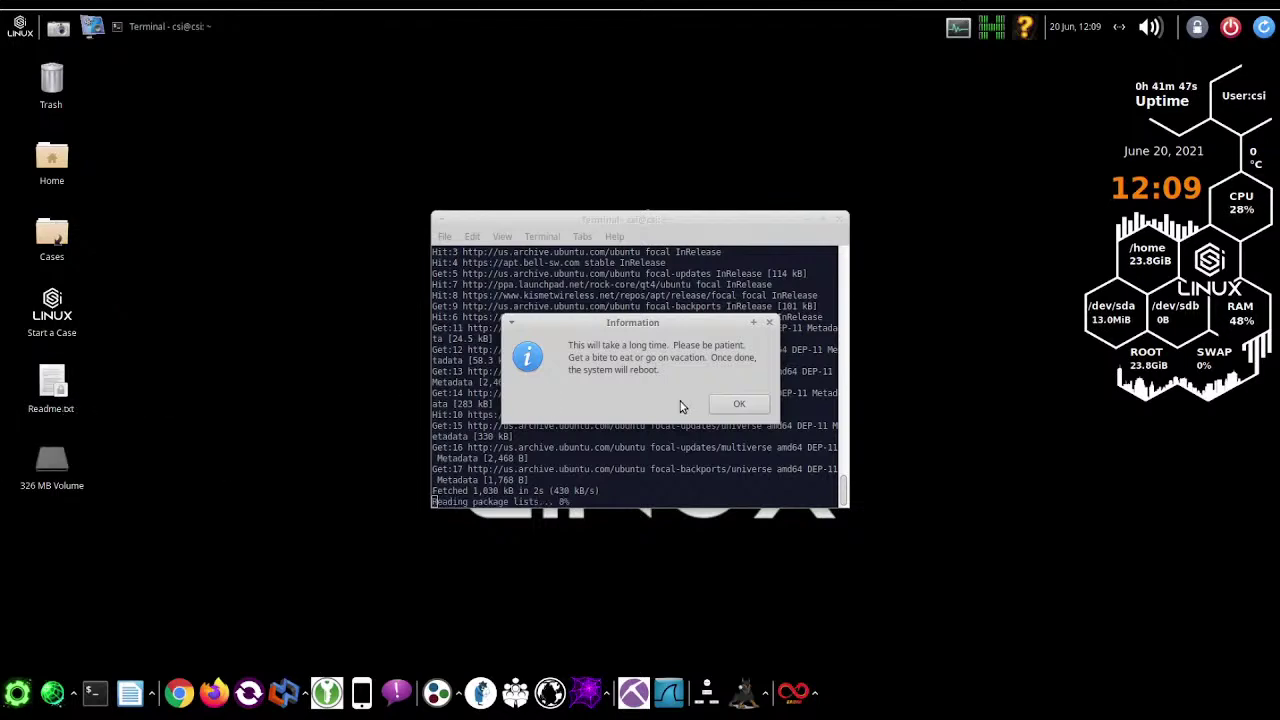
pyautogui.click(735, 403)
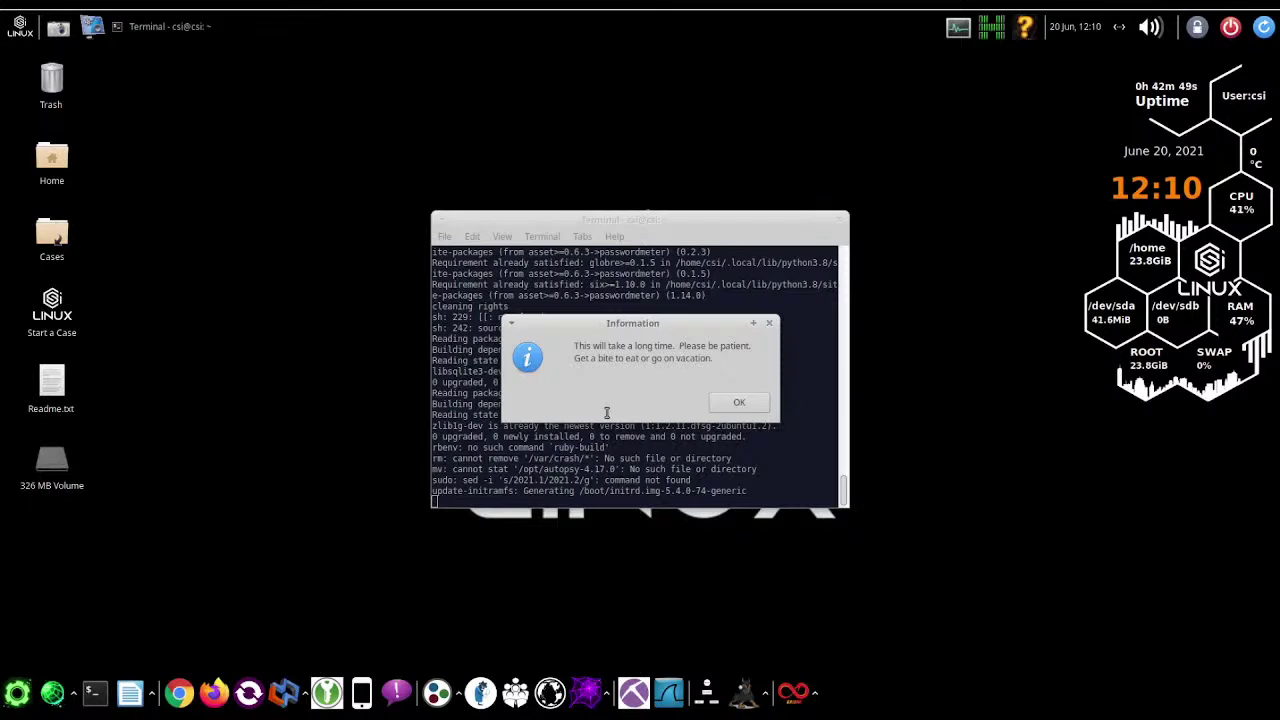
pyautogui.click(735, 402)
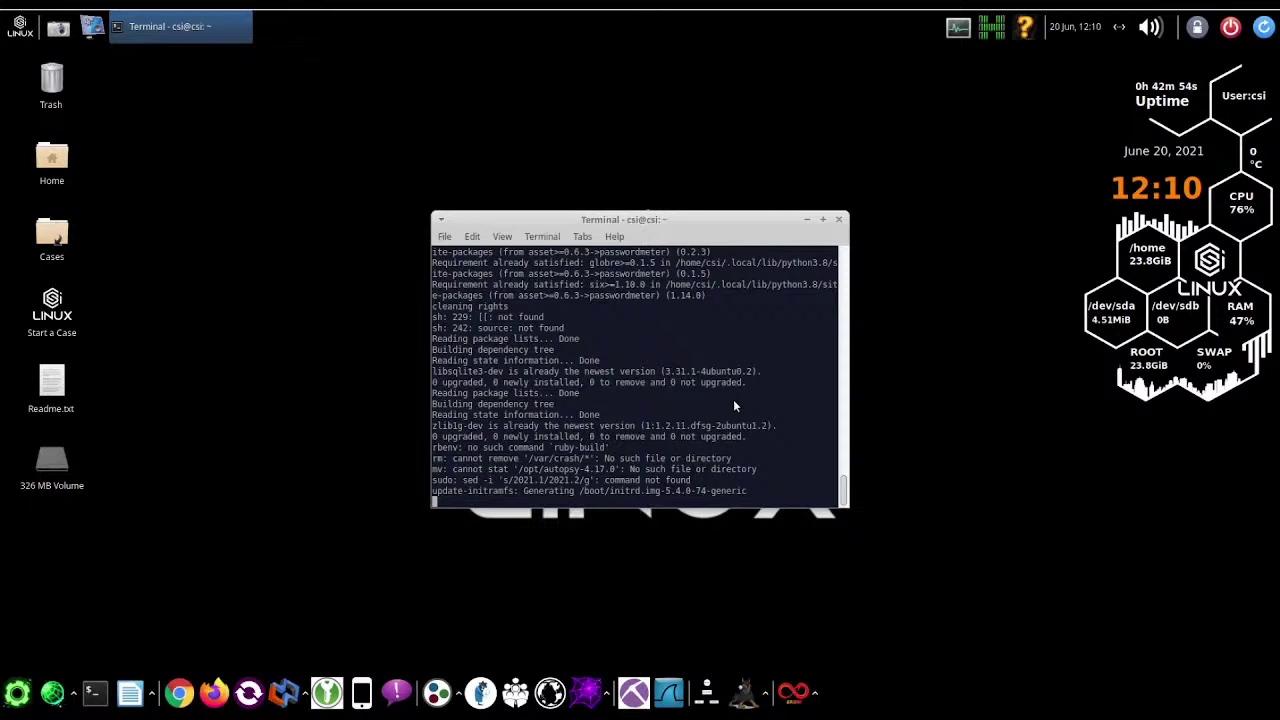